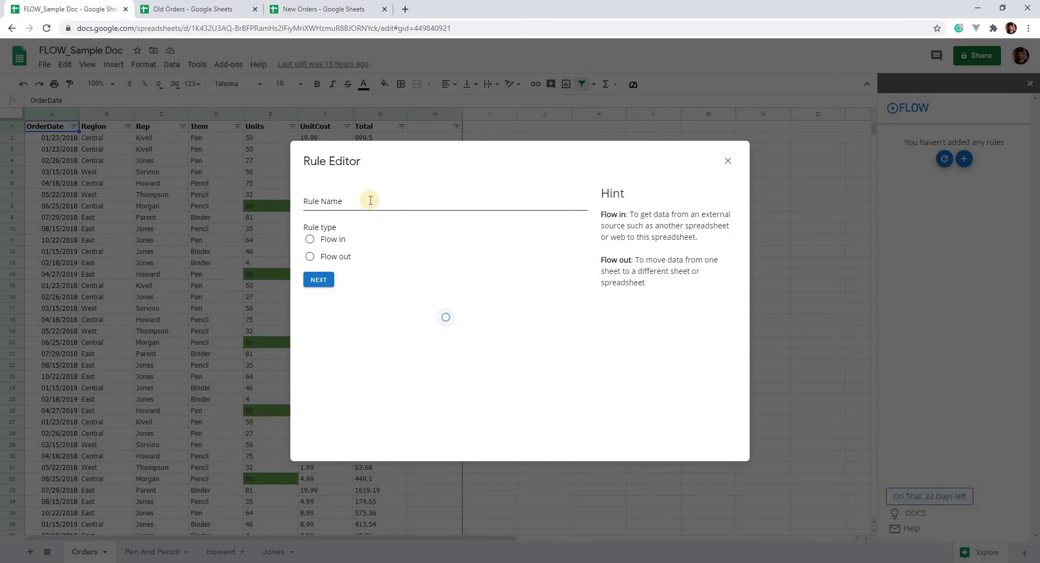
pyautogui.click(371, 200)
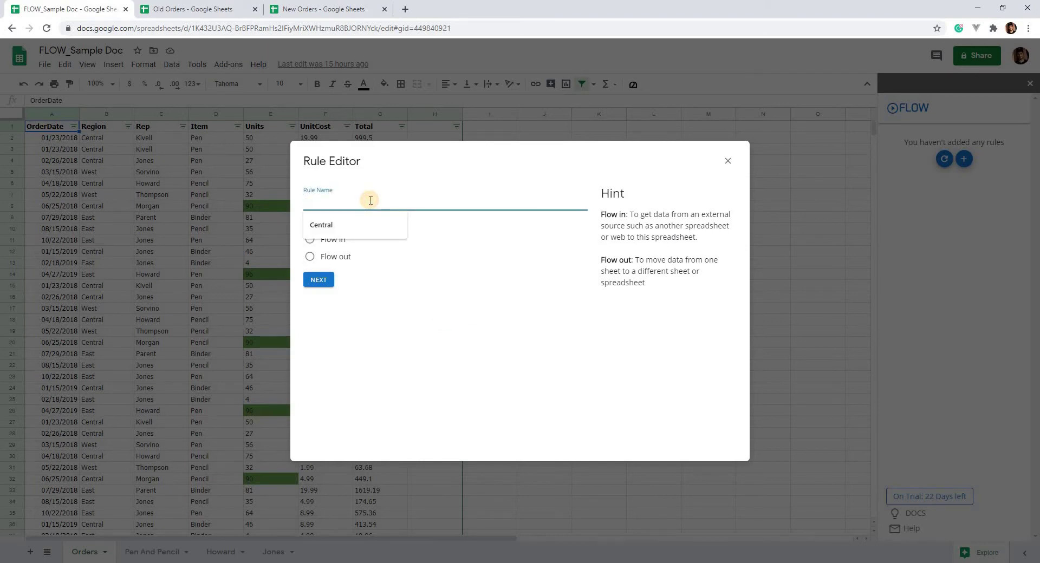
pyautogui.write('Pen And Pencil')
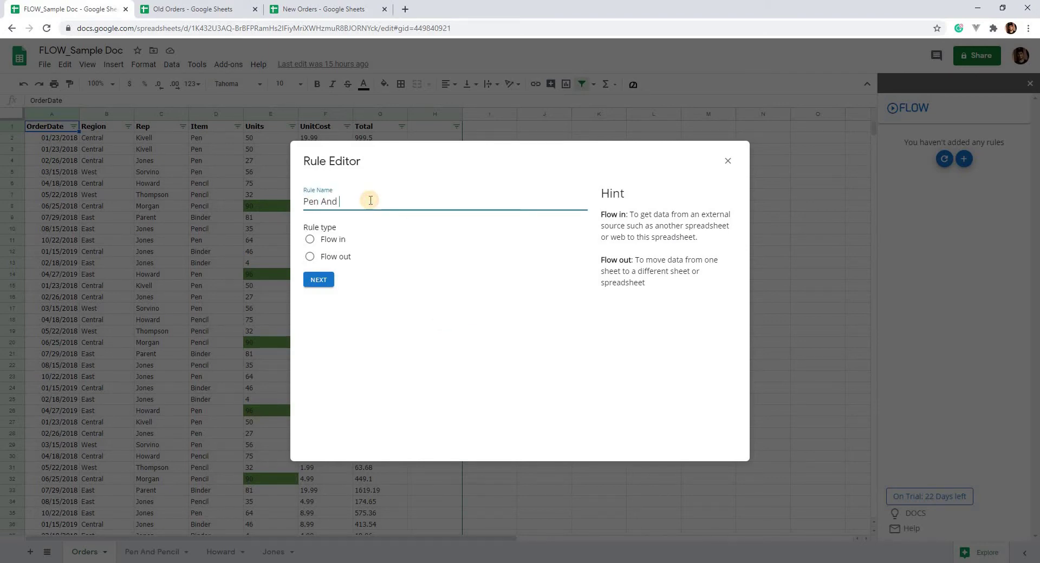
pyautogui.click(332, 258)
pyautogui.click(327, 281)
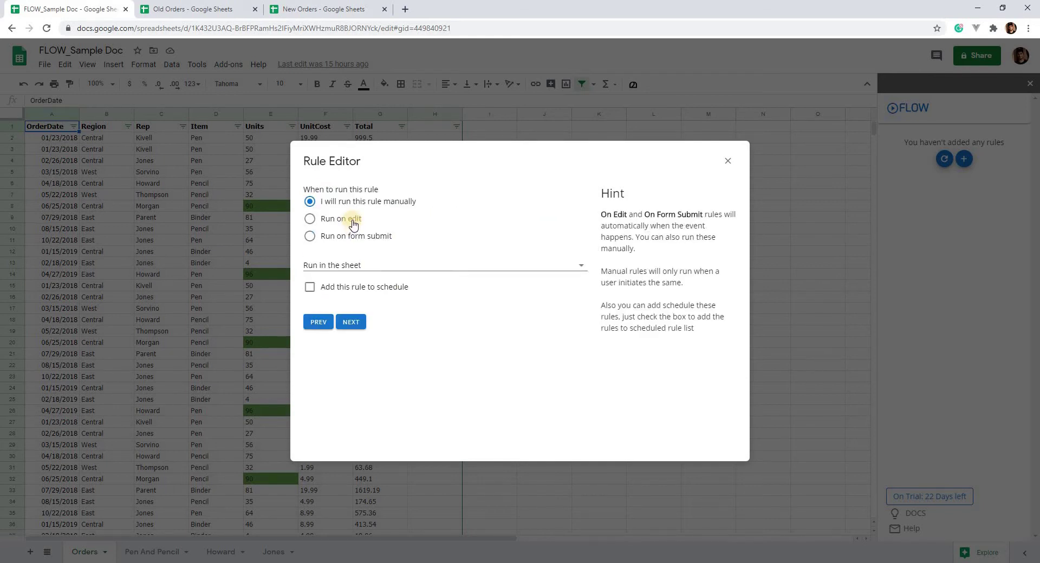
pyautogui.click(350, 268)
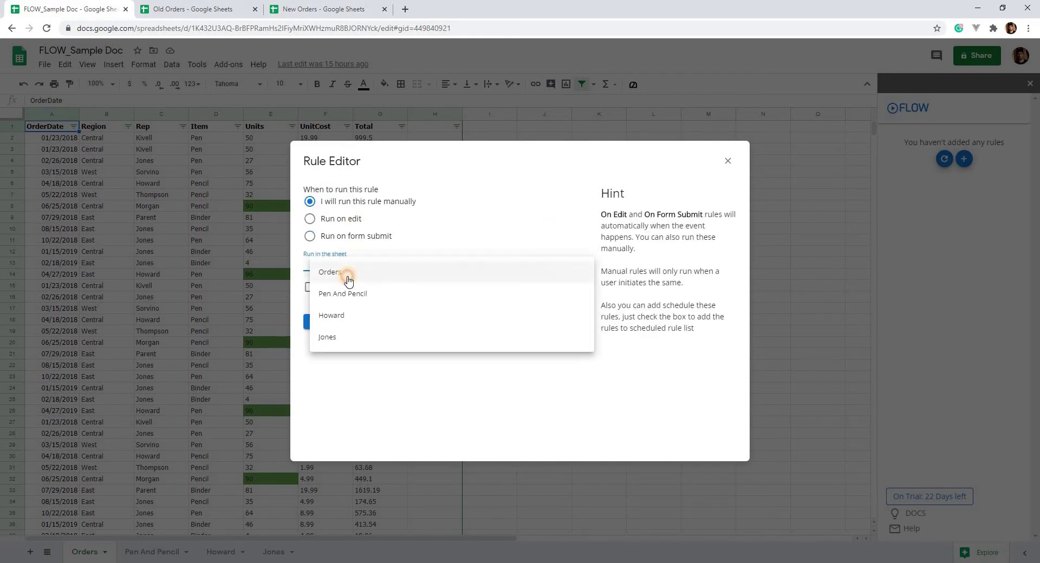
pyautogui.click(349, 279)
pyautogui.click(350, 323)
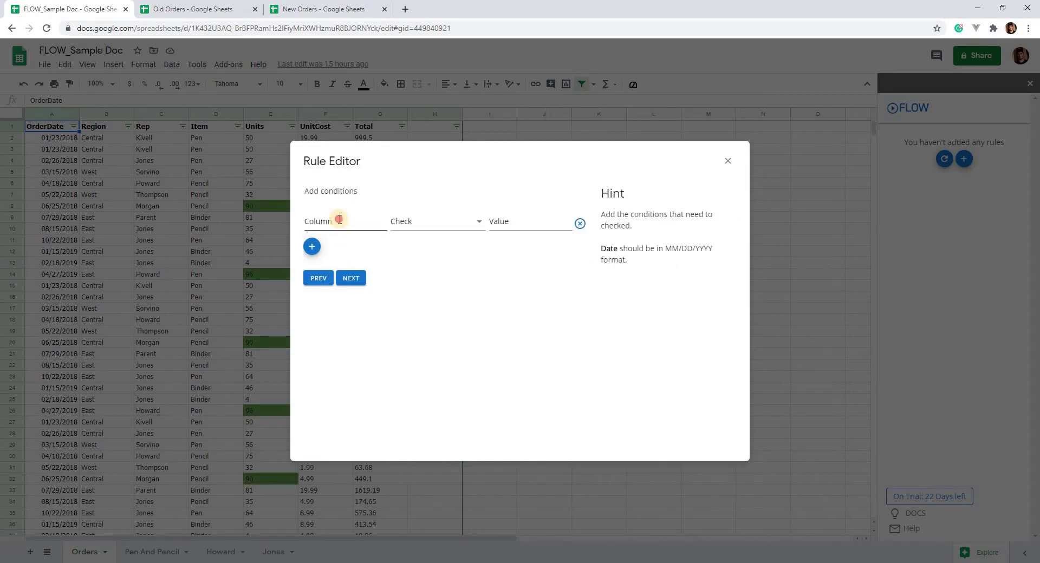
pyautogui.click(339, 219)
pyautogui.write('D')
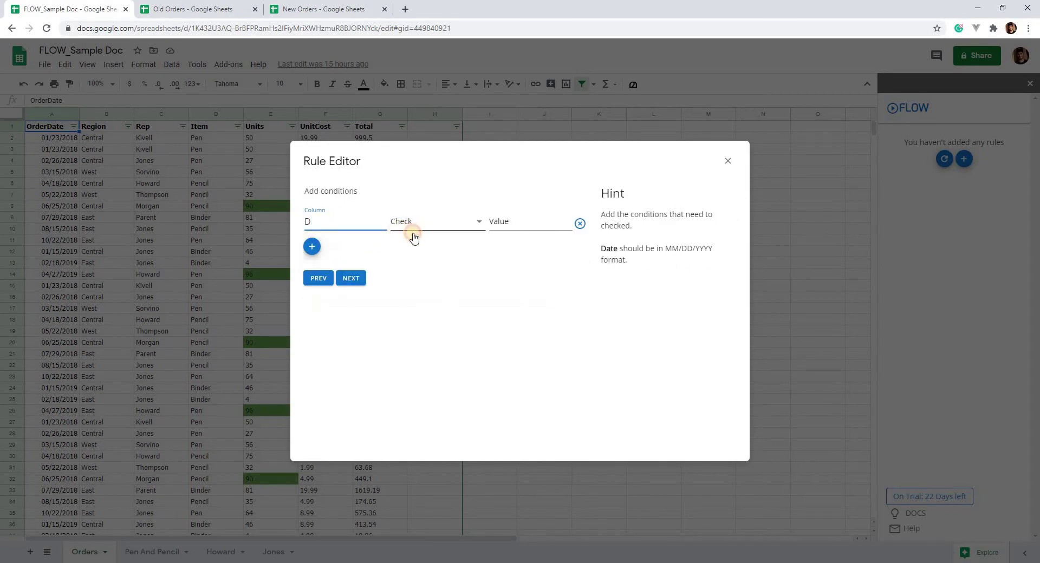
pyautogui.click(425, 225)
pyautogui.click(441, 229)
pyautogui.click(541, 228)
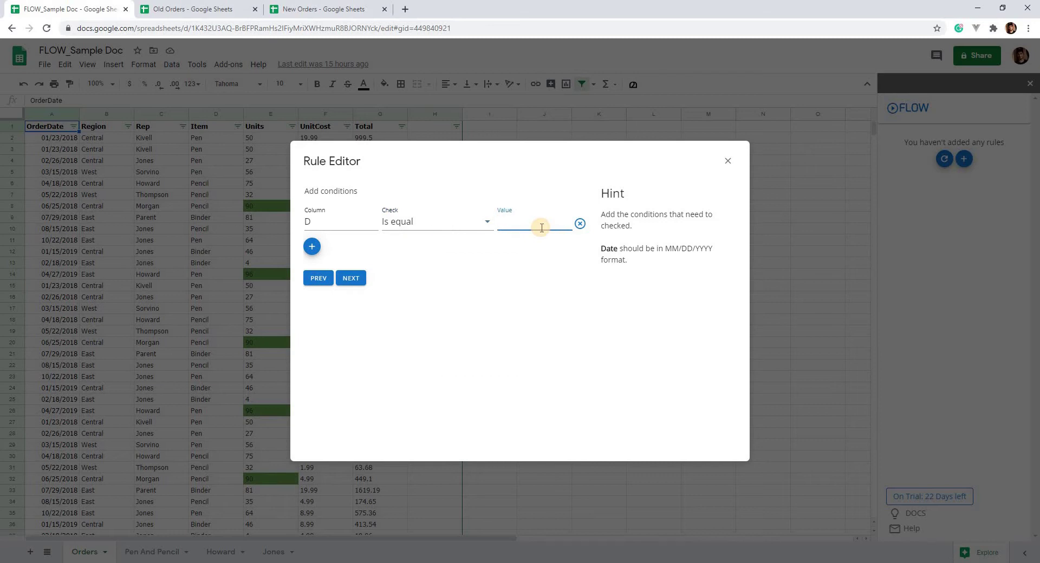
pyautogui.click(312, 247)
pyautogui.click(327, 252)
pyautogui.write('D')
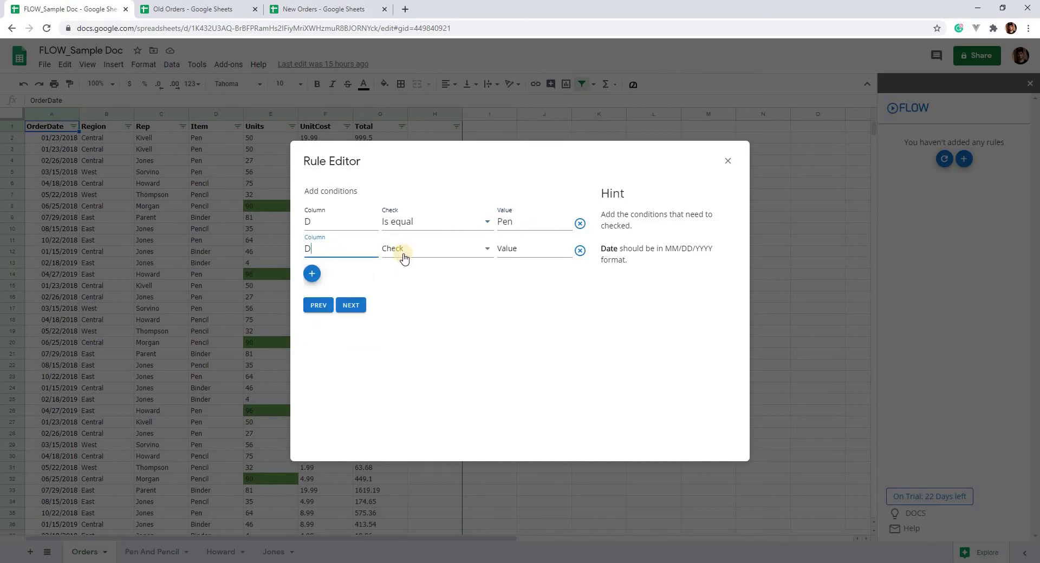
pyautogui.click(404, 254)
pyautogui.click(461, 260)
pyautogui.click(506, 251)
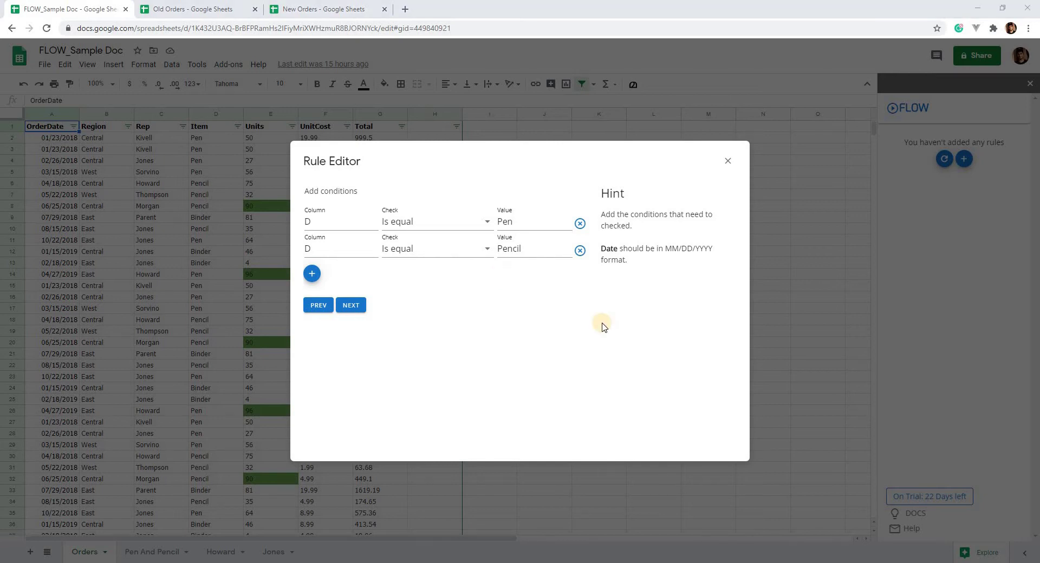
pyautogui.click(727, 163)
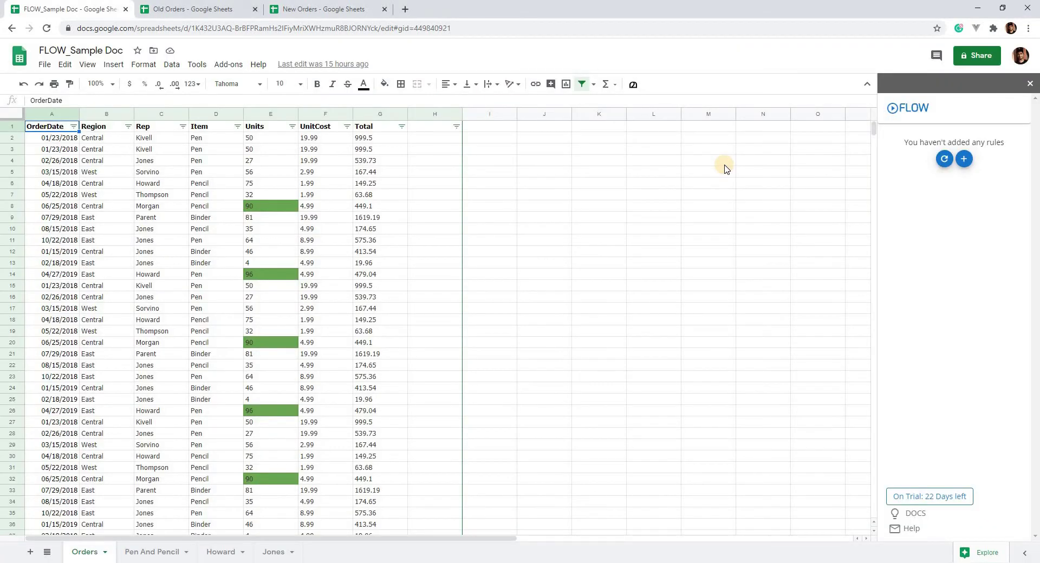
# - Start a new rule named "Pen" with the rule type Flow out
pyautogui.click(964, 160)
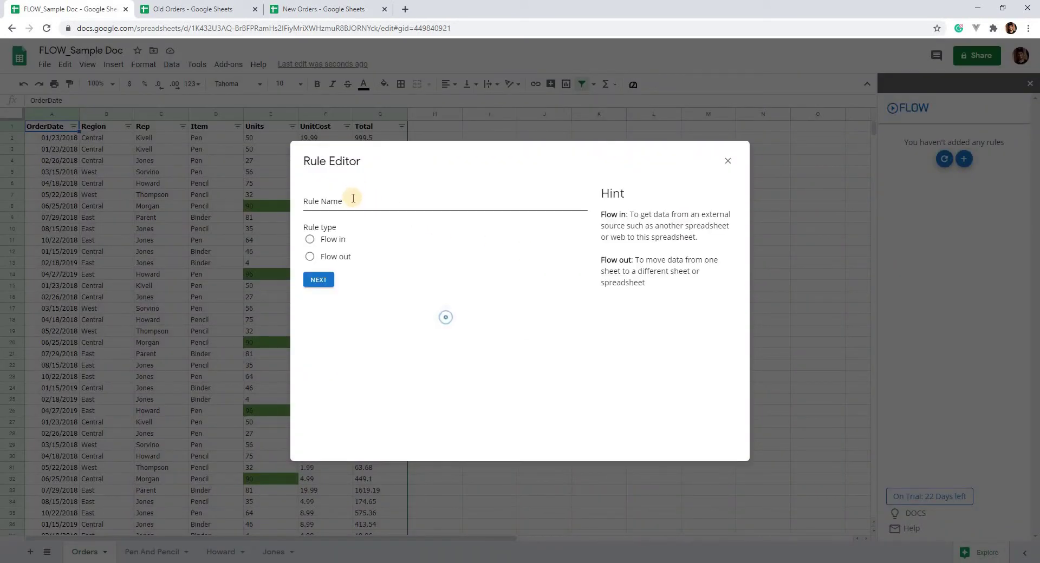
pyautogui.click(353, 198)
pyautogui.write('Pen')
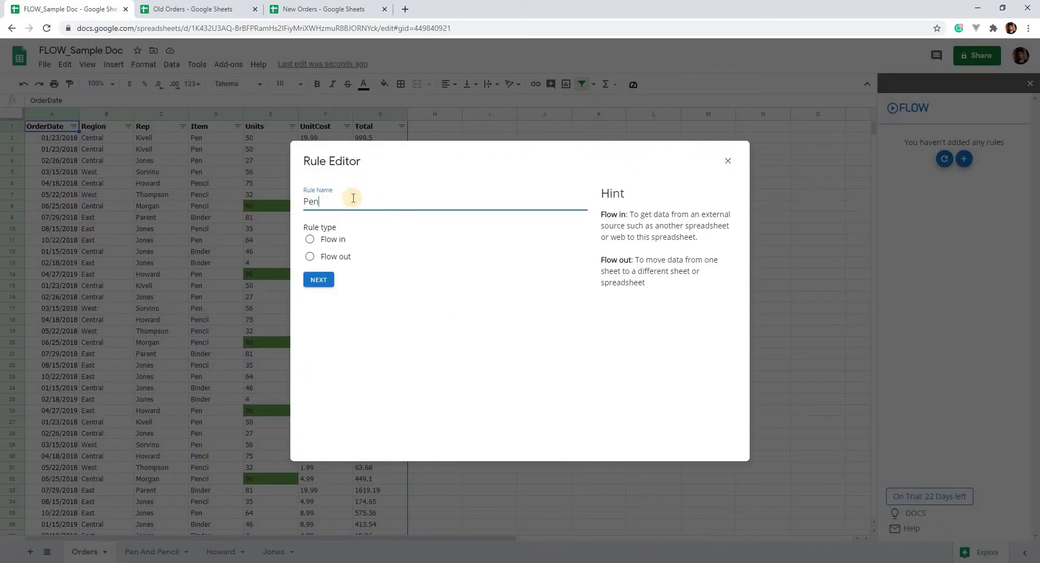
pyautogui.click(336, 257)
pyautogui.click(320, 280)
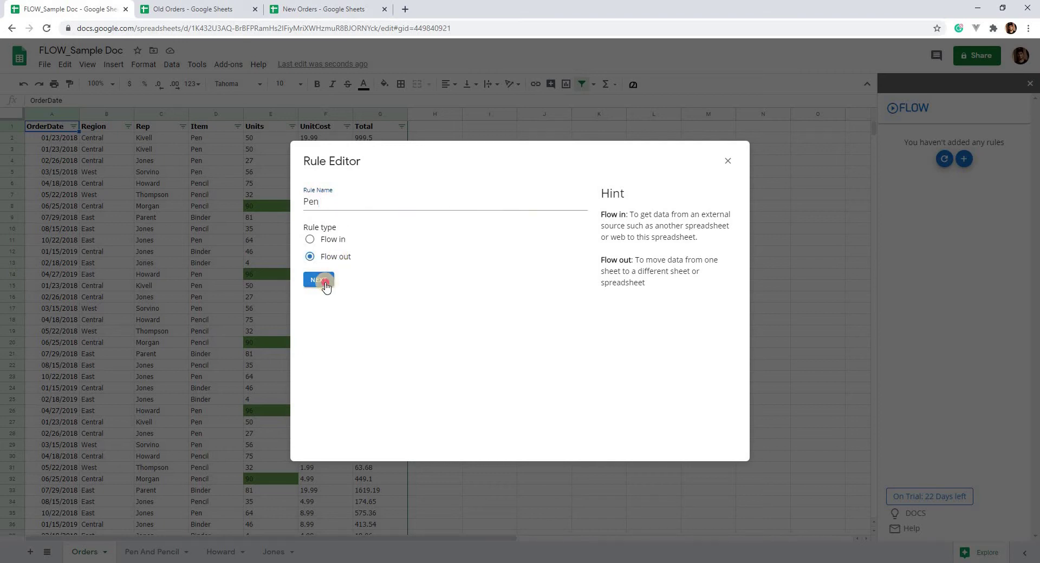
# - Set the Pen rule to run in the Orders sheet, keeping it manually run, and continue to its conditions
pyautogui.click(355, 279)
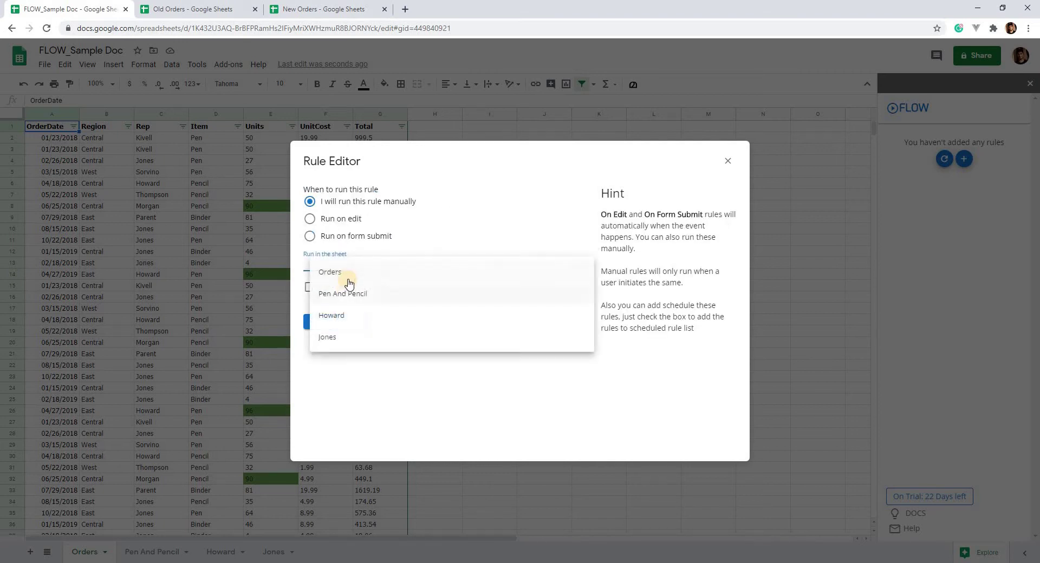
pyautogui.click(352, 272)
pyautogui.click(351, 325)
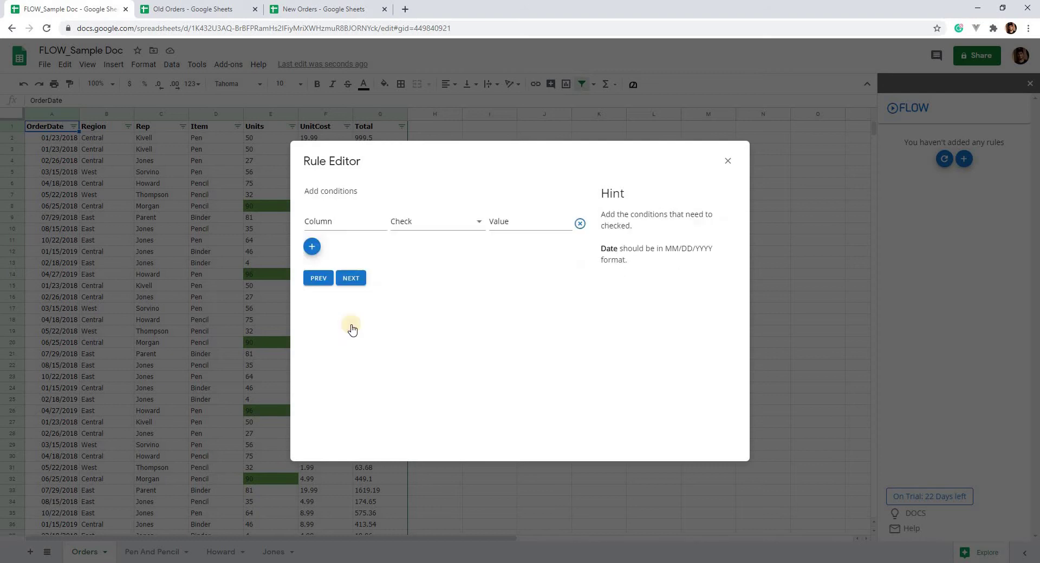
# - Add the condition that column D is equal to "Pen" and continue to the rule's action
pyautogui.click(353, 223)
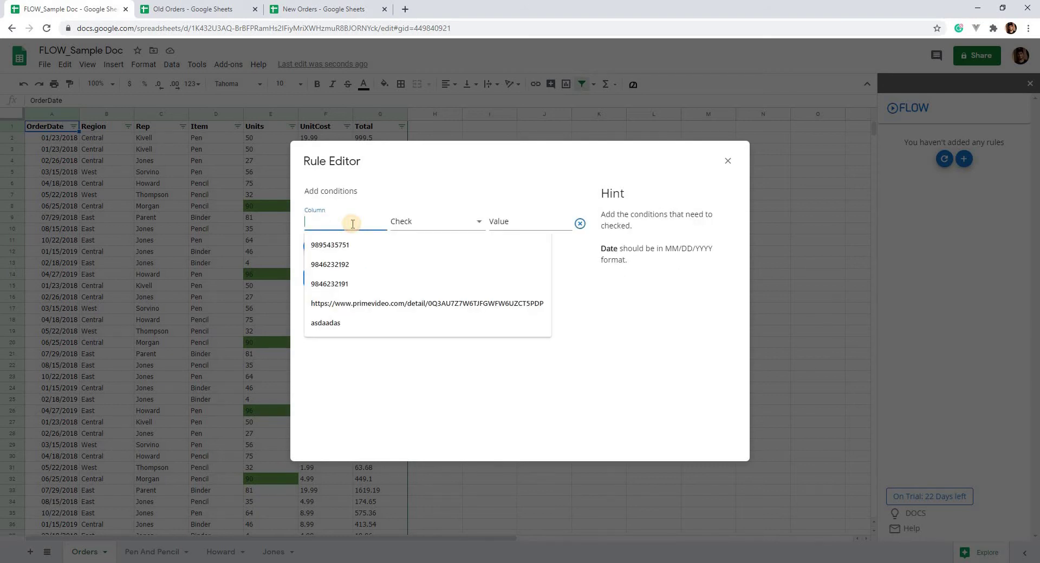
pyautogui.write('D')
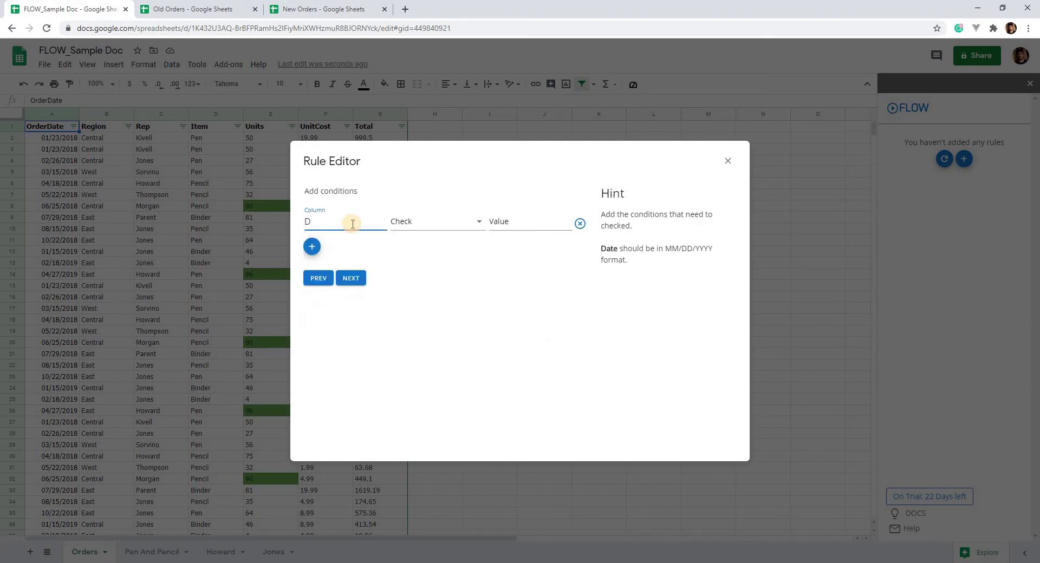
pyautogui.click(441, 225)
pyautogui.click(441, 228)
pyautogui.click(522, 230)
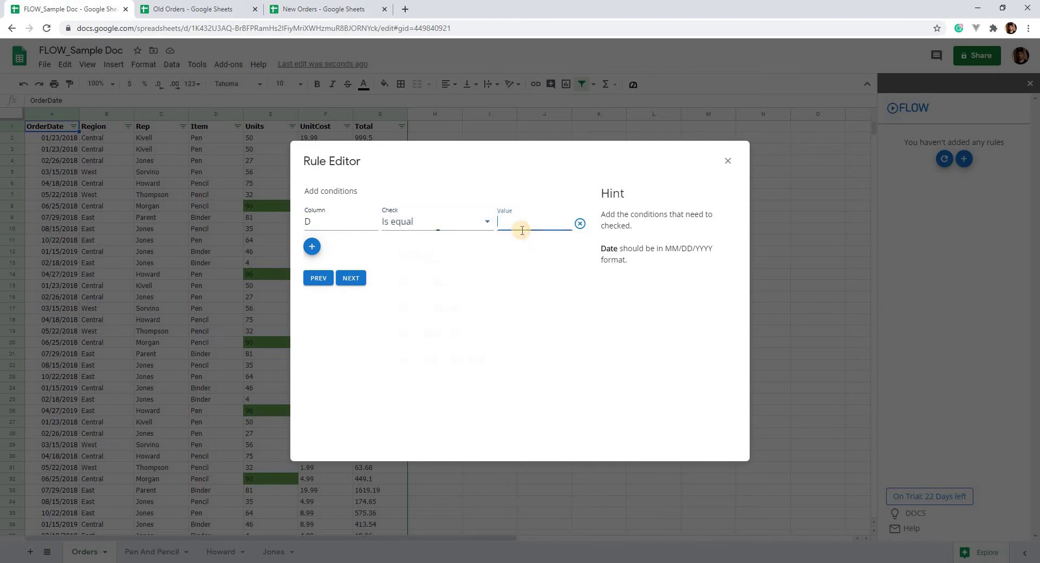
pyautogui.click(345, 281)
# - Set the rule's action to Copy with the source range A:G
pyautogui.click(371, 225)
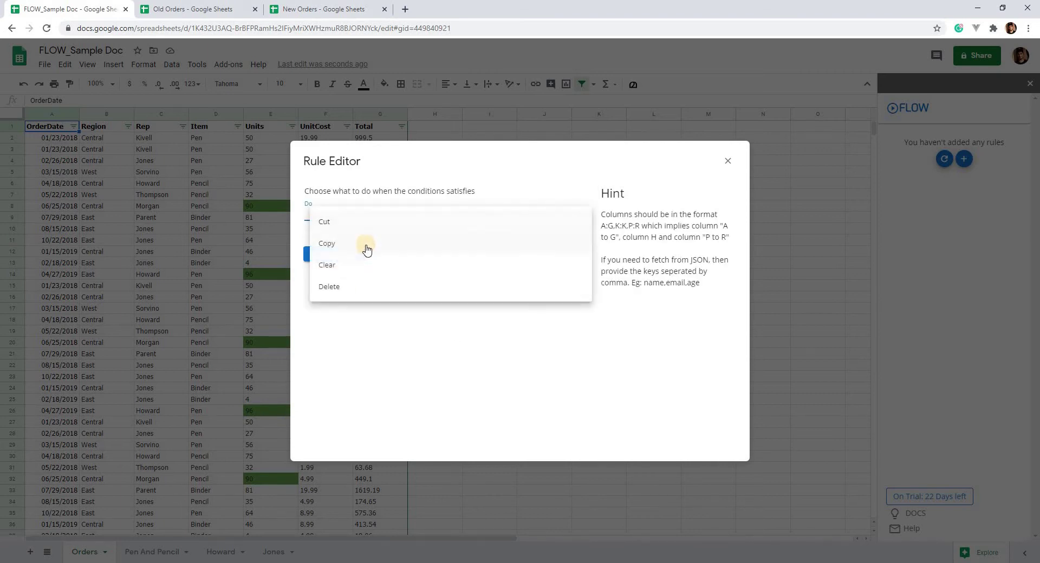
pyautogui.click(363, 243)
pyautogui.click(362, 244)
pyautogui.write('A:G')
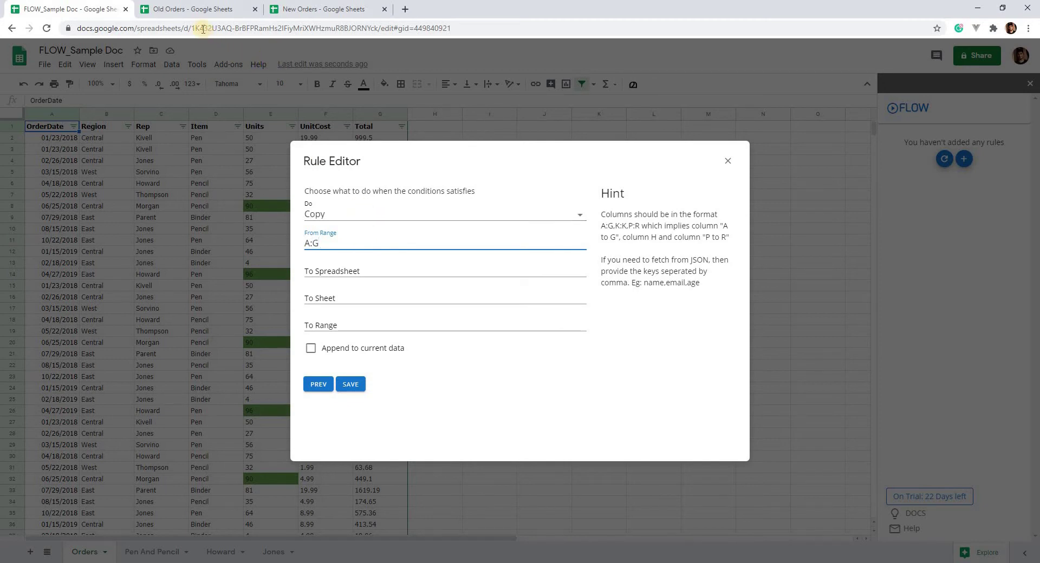
# - Copy the current spreadsheet's ID from its URL and enter it as the rule's destination spreadsheet
pyautogui.moveTo(191, 30); pyautogui.dragTo(378, 33)
pyautogui.hotkey('ctrl', 'c')
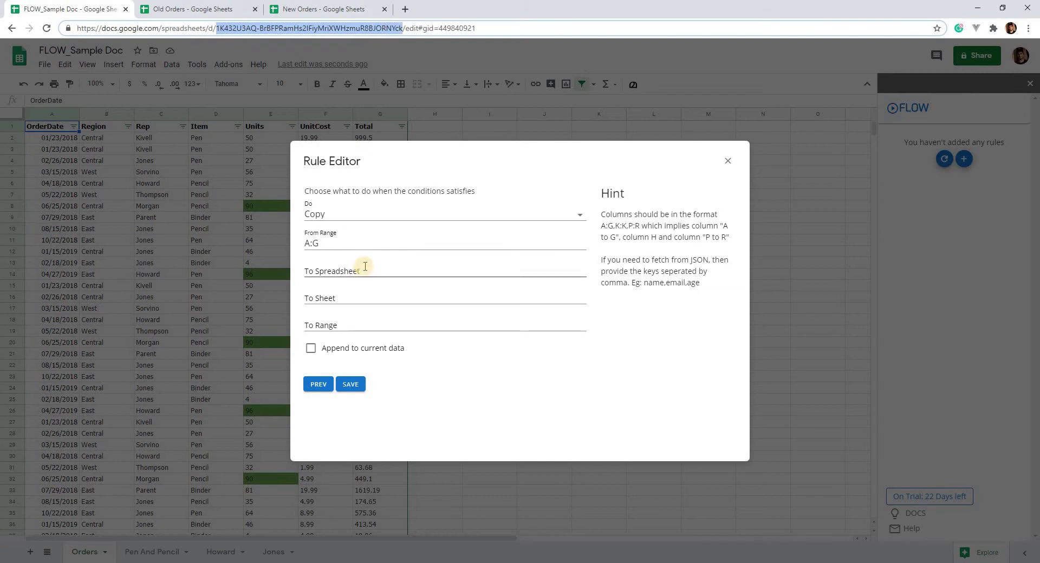
pyautogui.click(359, 270)
pyautogui.hotkey('ctrl', 'v')
# - Set the destination sheet to "Pen And Pencil" and the destination range to A:G, save the rule and close the editor
pyautogui.click(395, 298)
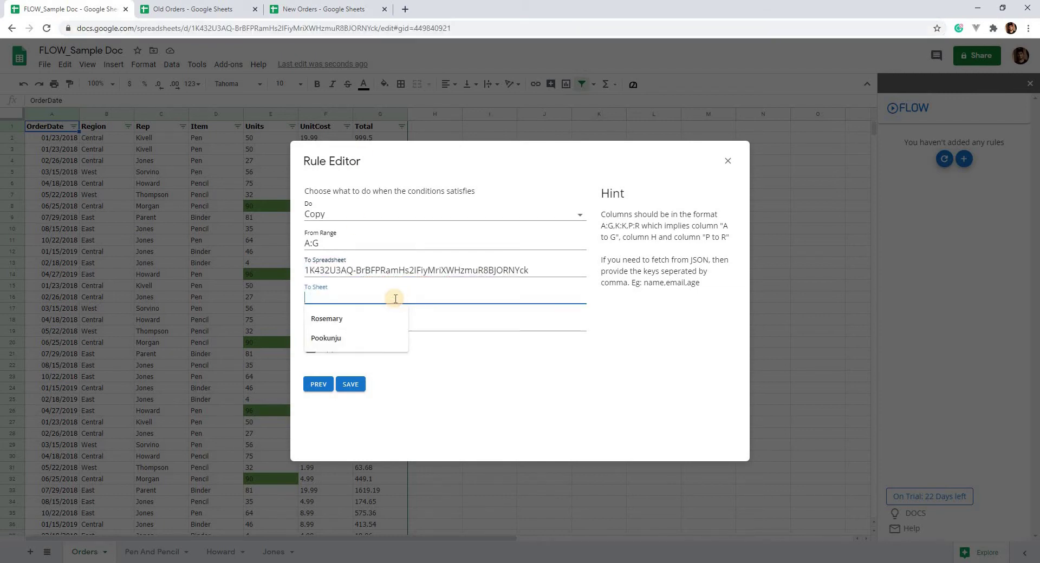
pyautogui.write('Pen And Pencil')
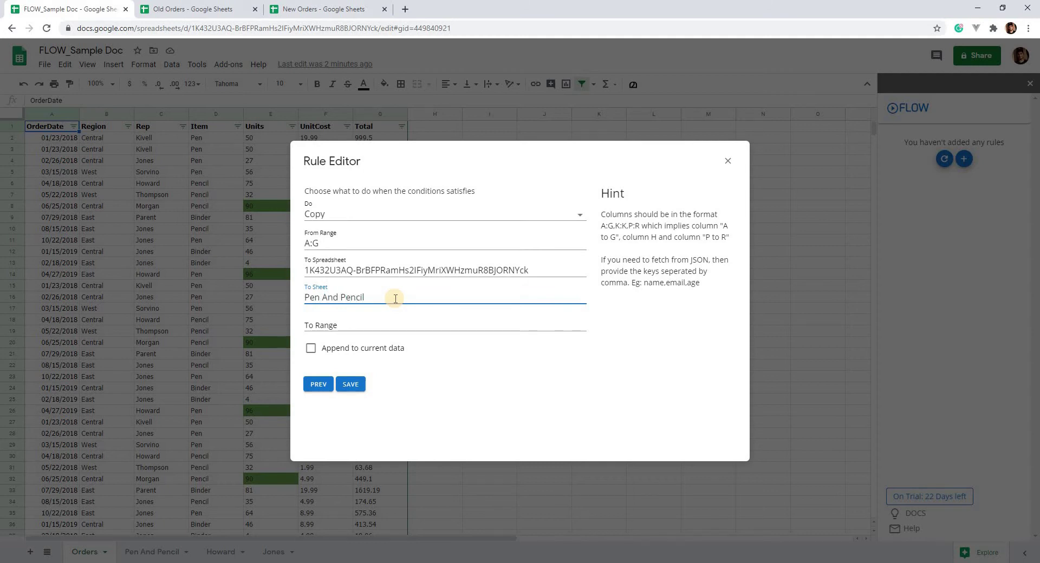
pyautogui.click(349, 324)
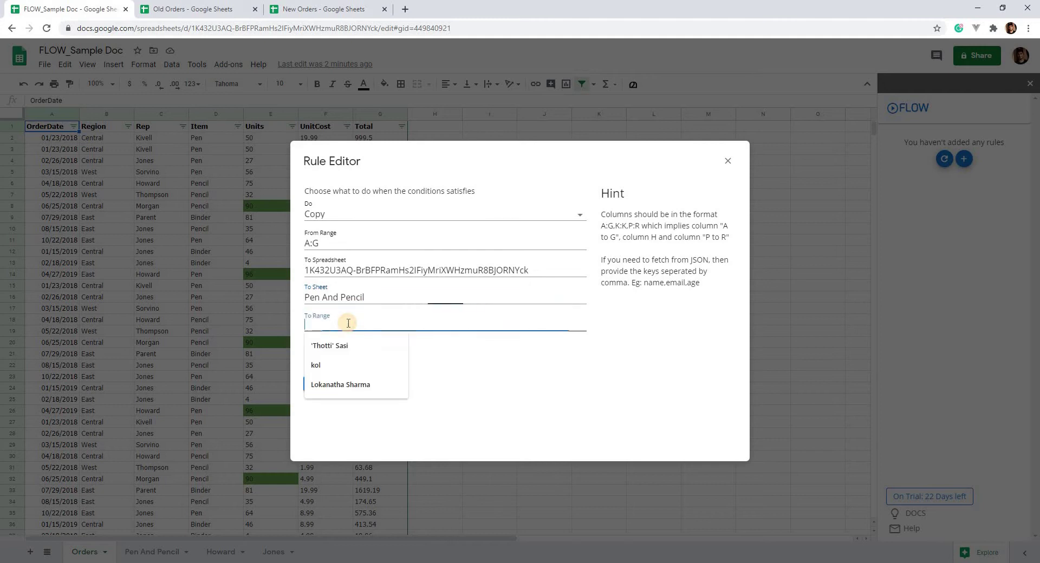
pyautogui.write('A:G')
pyautogui.click(351, 386)
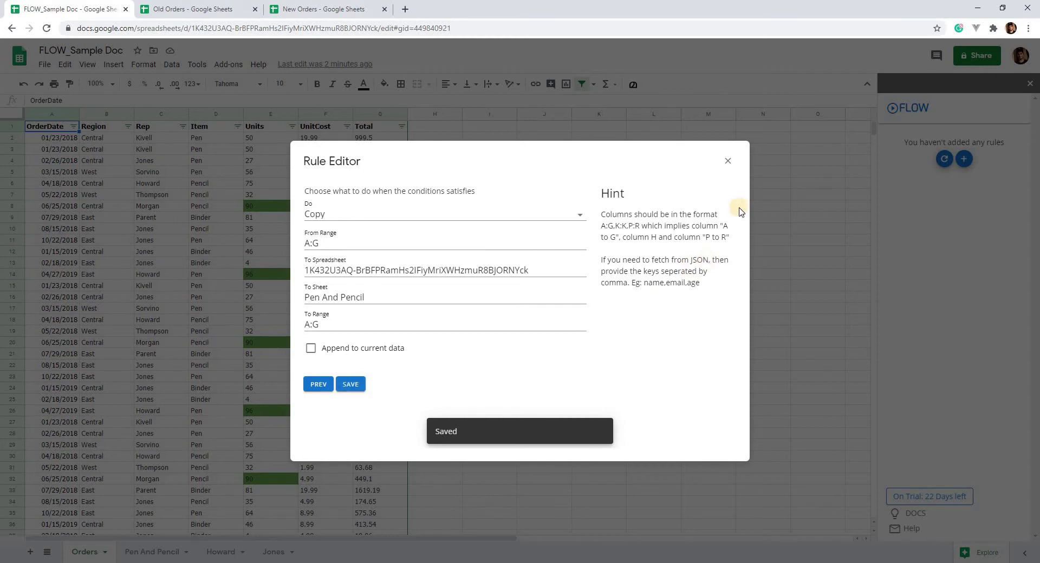
pyautogui.click(728, 164)
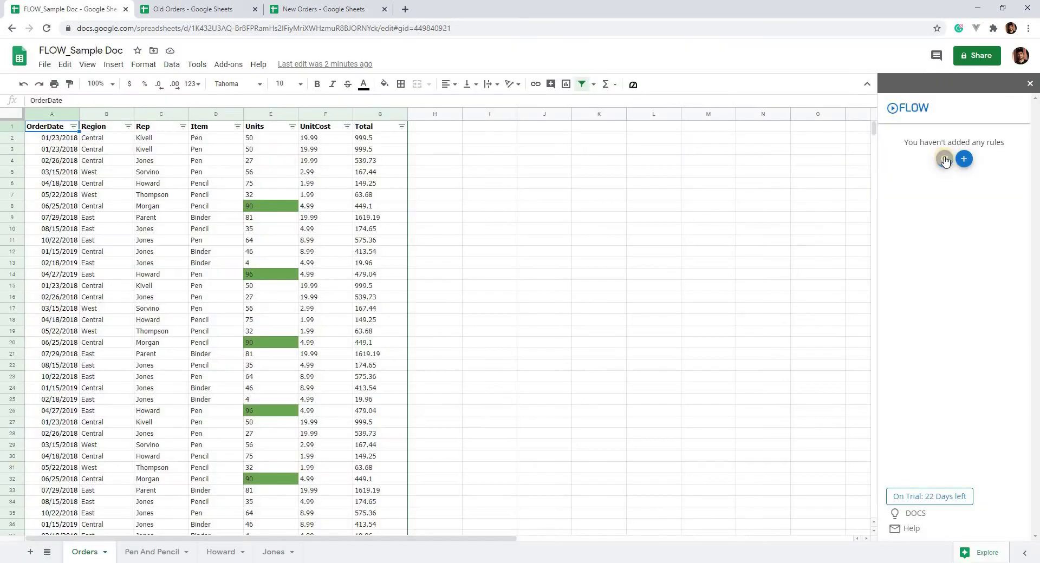
# - Refresh the rule list and duplicate the Pen rule
pyautogui.click(945, 160)
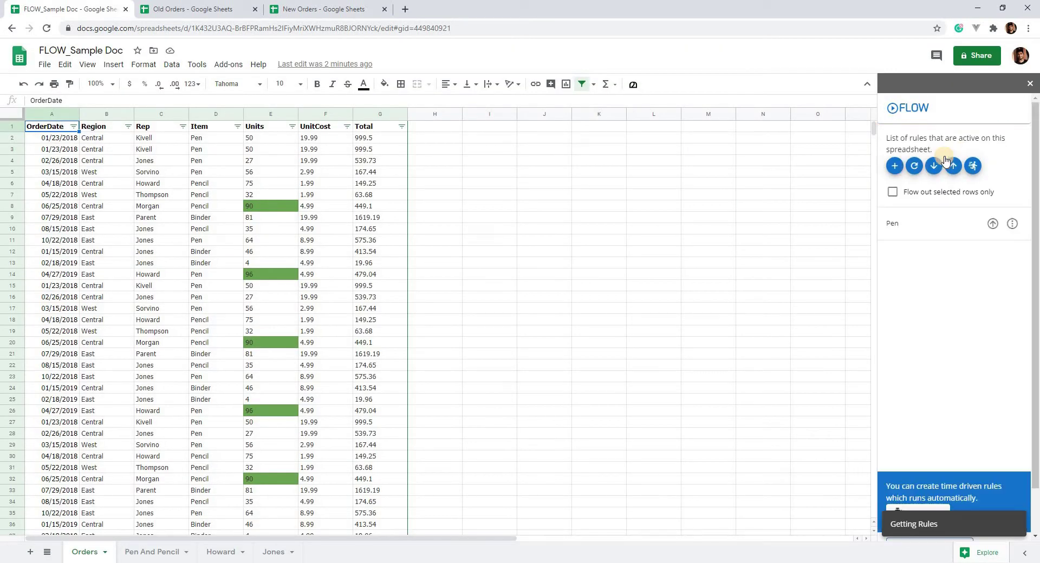
pyautogui.click(1016, 224)
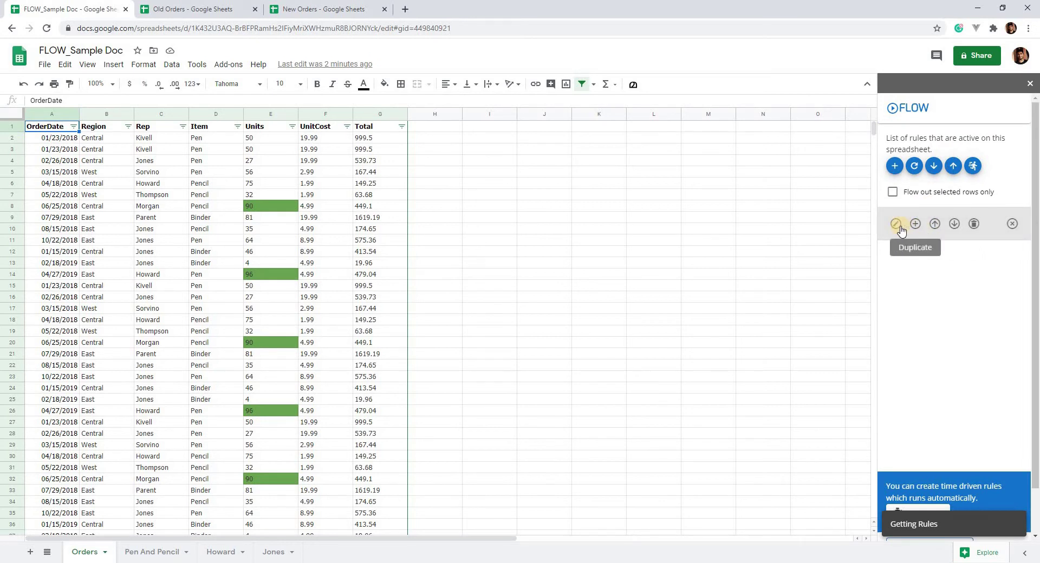
pyautogui.click(918, 226)
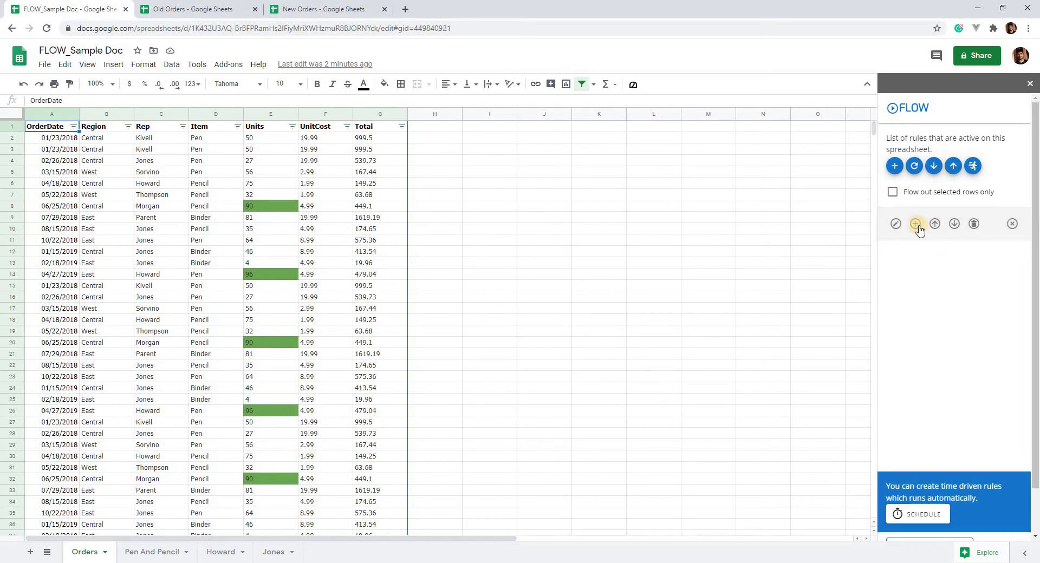
# - Edit the duplicated rule, replace its name "Copy Of Pen" and continue to its run settings
pyautogui.click(1012, 257)
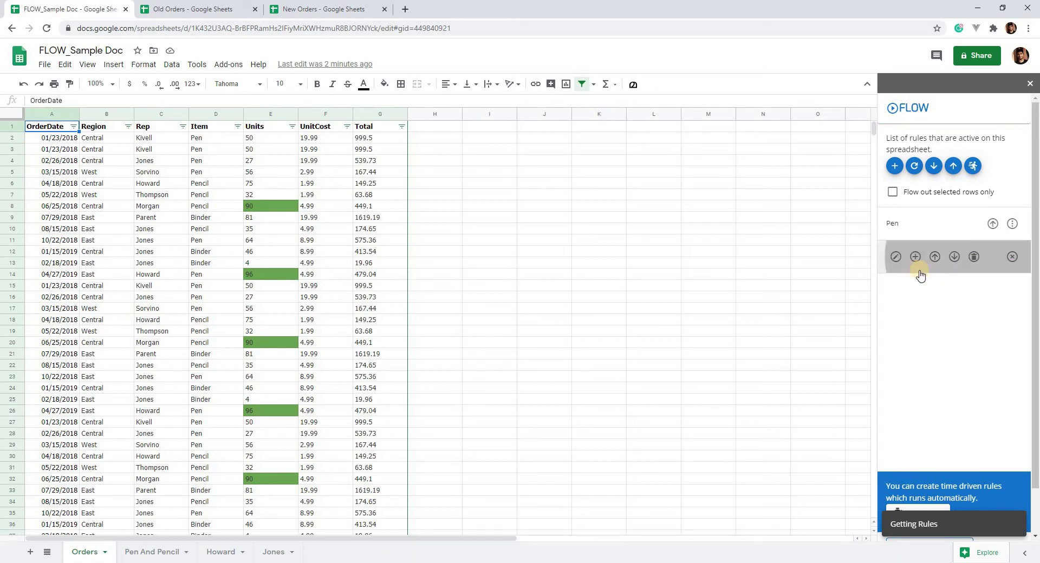
pyautogui.click(897, 258)
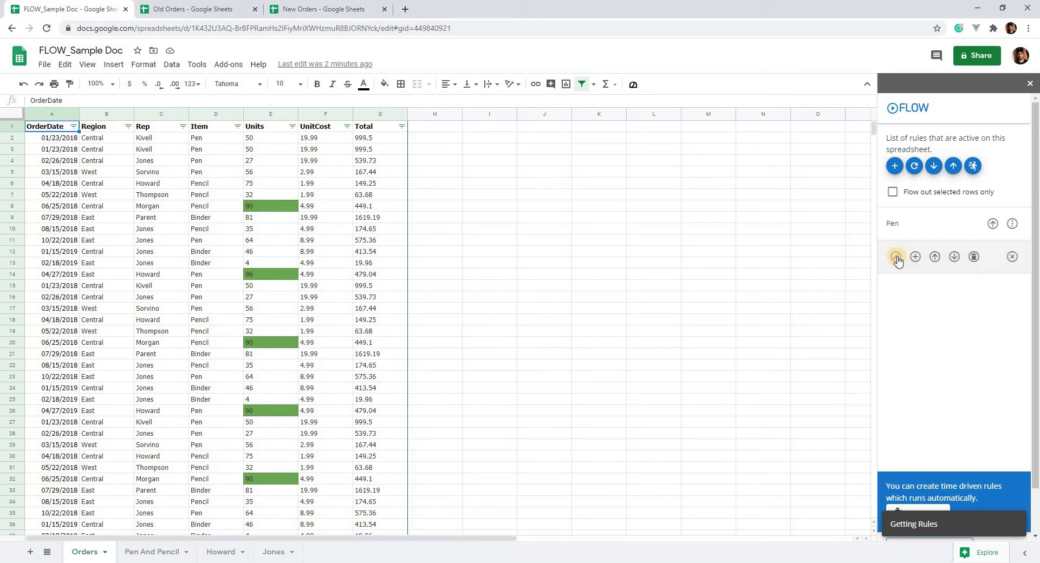
pyautogui.click(897, 258)
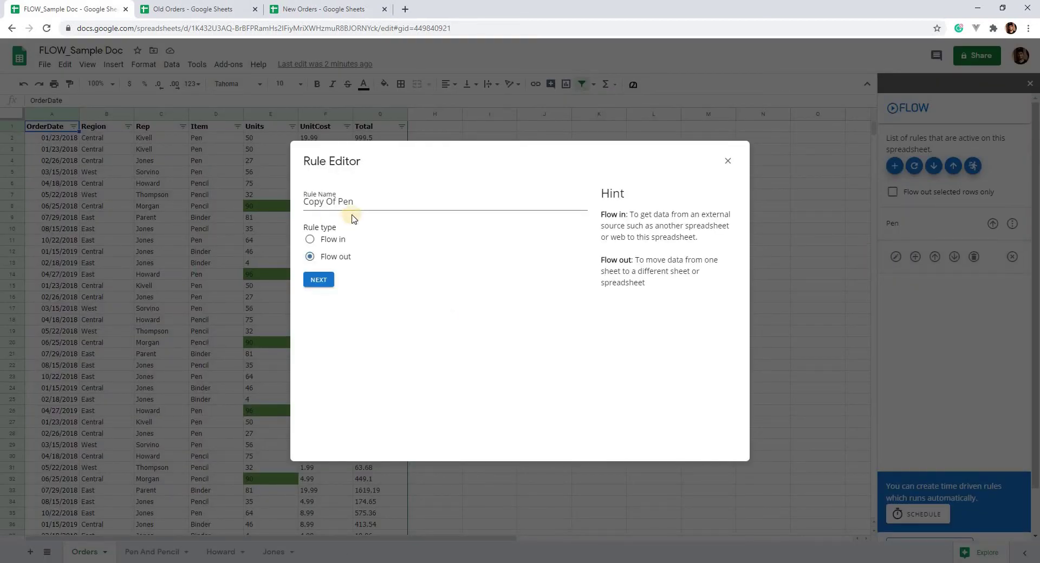
pyautogui.click(355, 203)
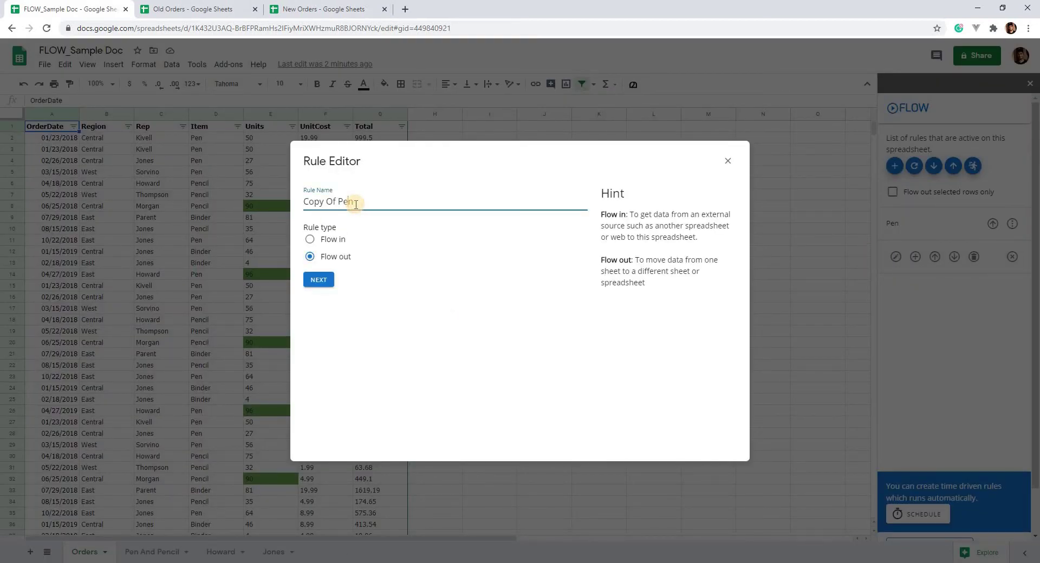
pyautogui.hotkey('shift', 'Home')
pyautogui.press('BackSpace')
pyautogui.click(320, 281)
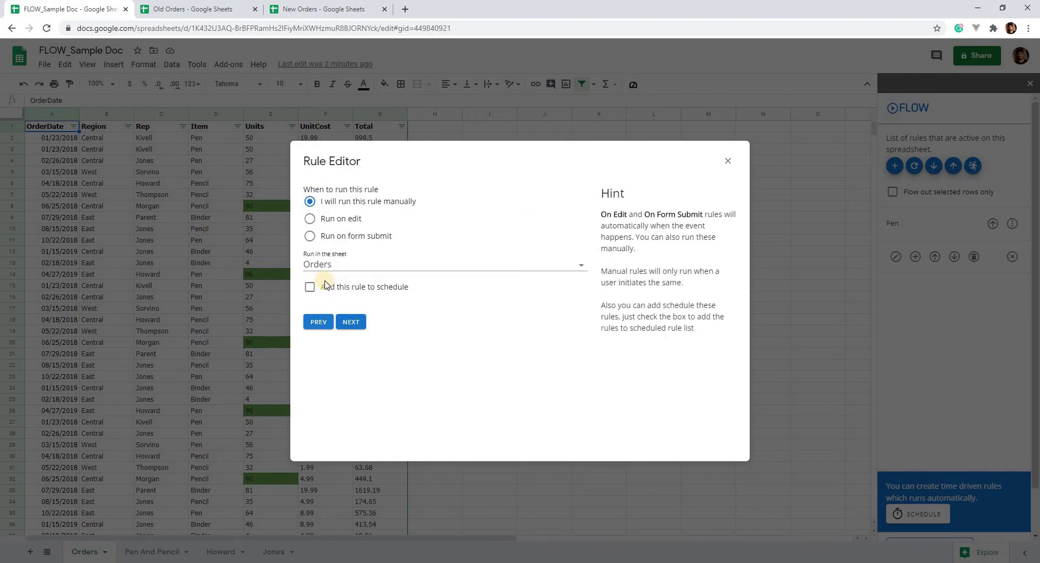
# - Change the duplicated rule's column D condition value to Pencil and continue to its action settings
pyautogui.click(349, 322)
pyautogui.click(527, 226)
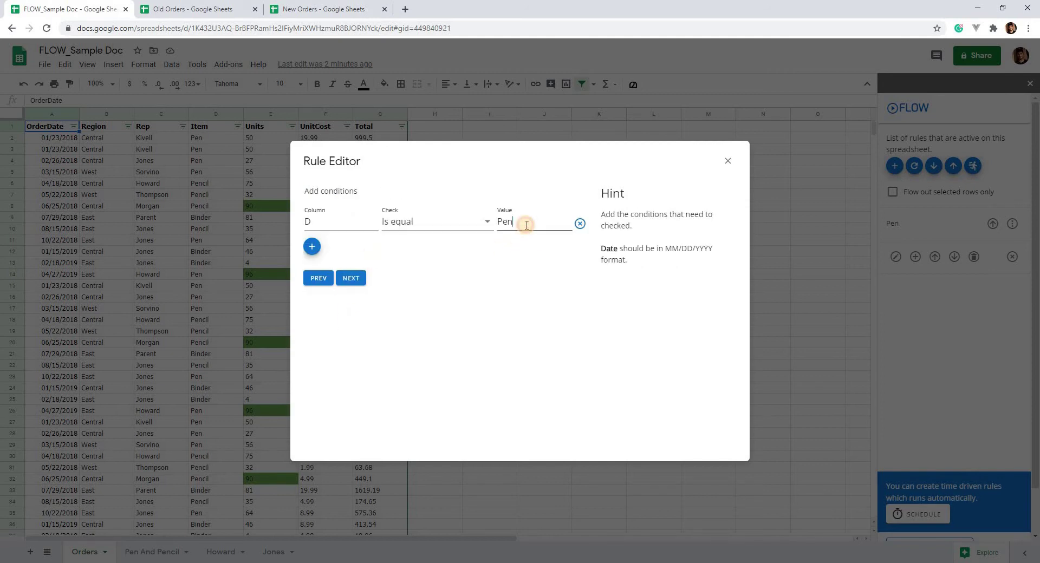
pyautogui.click(351, 279)
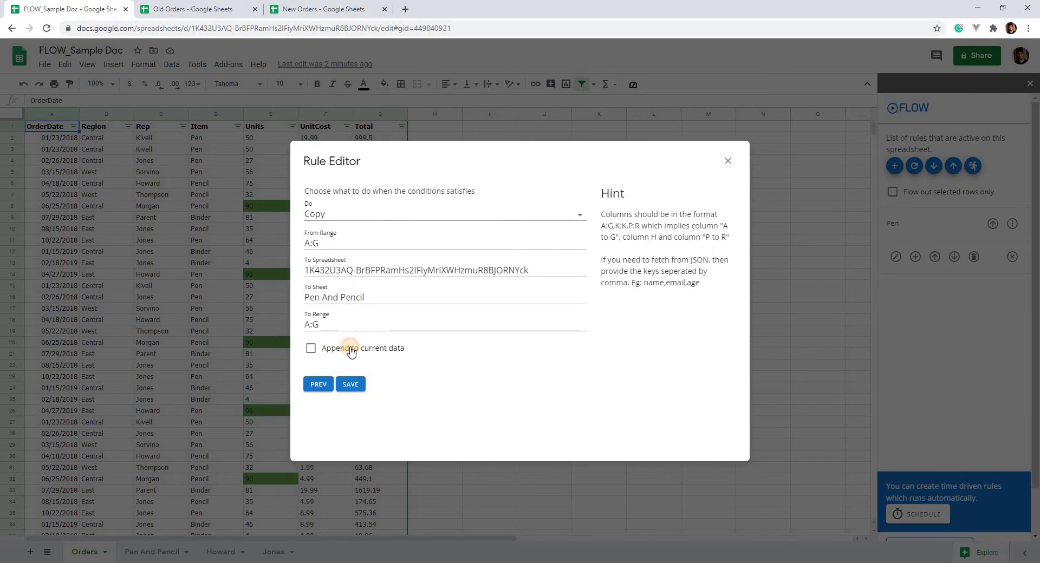
# - Enable appending to current data for the Pencil rule, save it and refresh the rule list
pyautogui.click(351, 351)
pyautogui.click(351, 385)
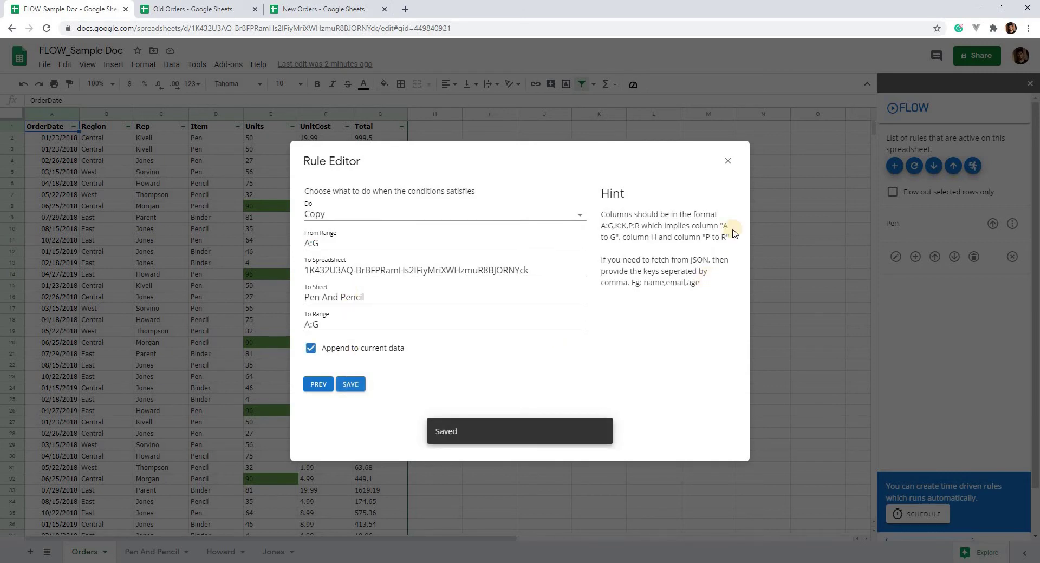
pyautogui.click(730, 169)
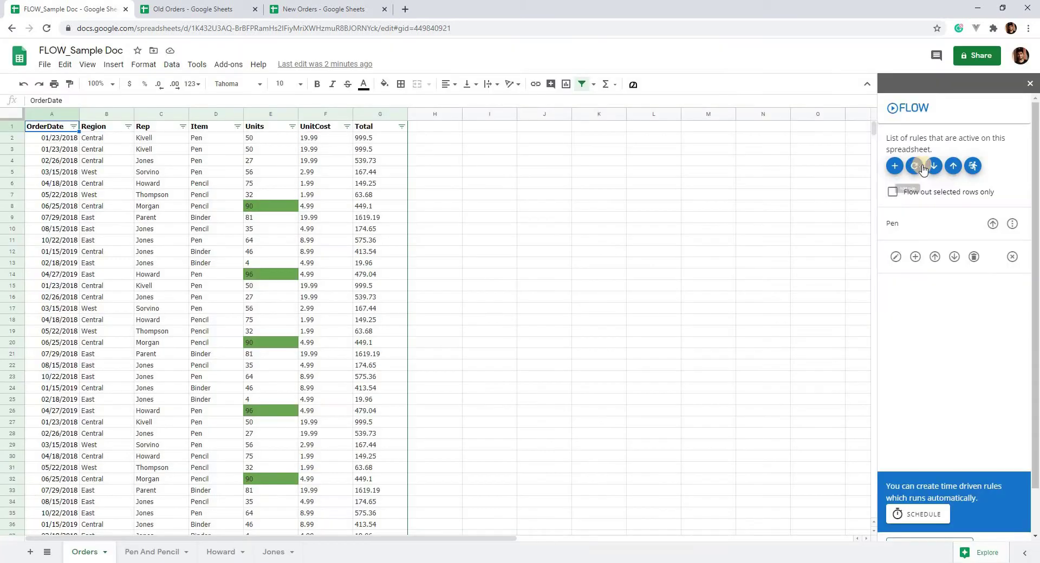
pyautogui.click(914, 166)
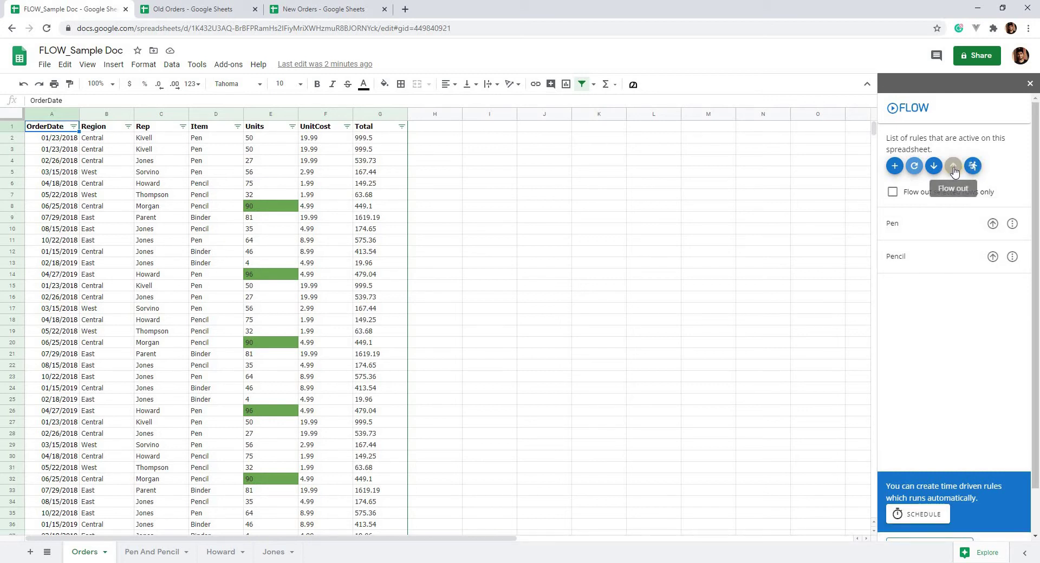
# - Flow out all the active rules and open the details of the run
pyautogui.click(954, 168)
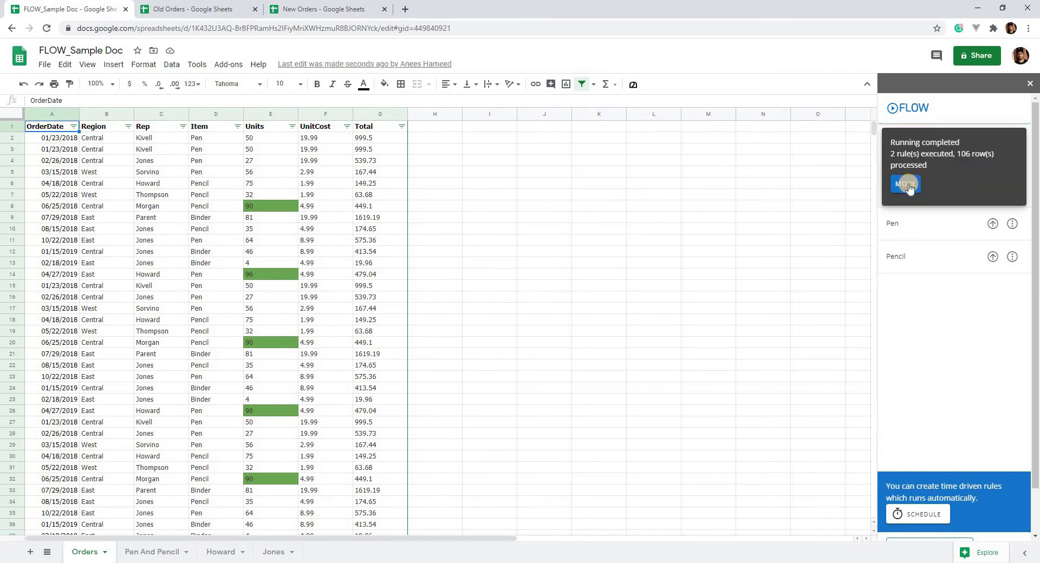
pyautogui.click(909, 185)
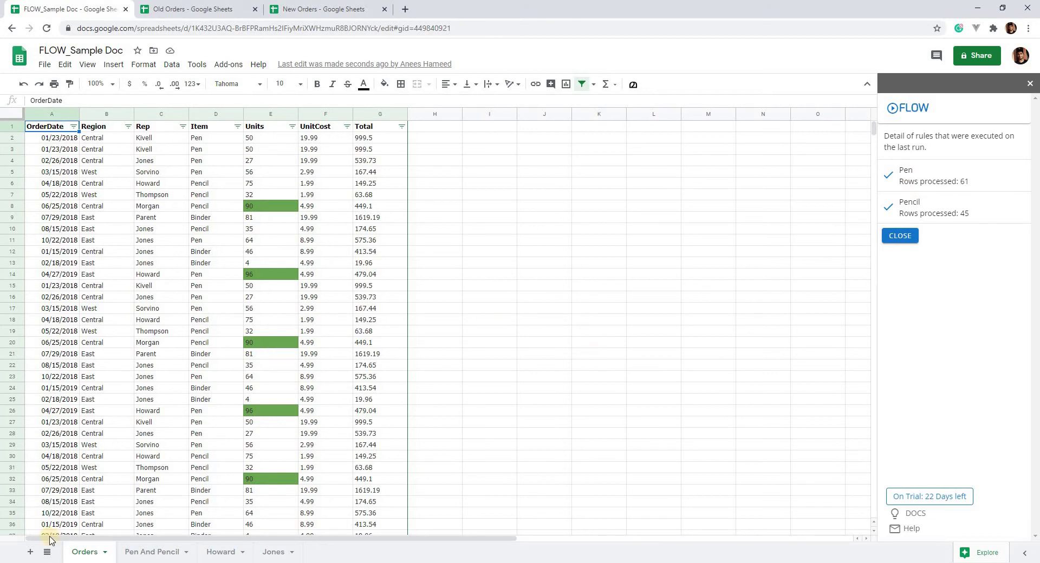
# - Check the copied rows in the Pen And Pencil sheet down to the last one and close the run details
pyautogui.click(131, 558)
pyautogui.hotkey('ctrl', 'Down')
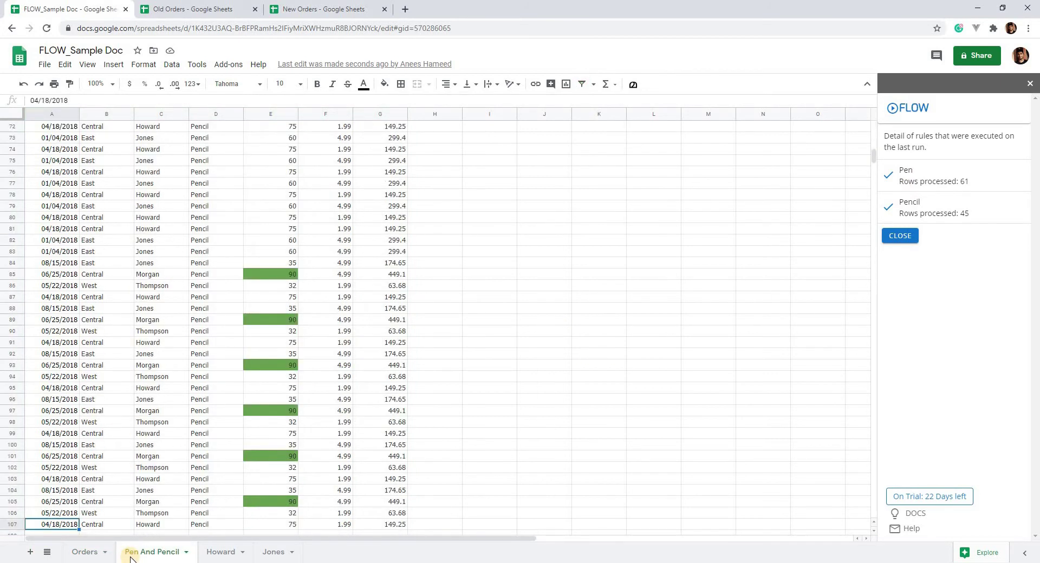
pyautogui.press('Down')
pyautogui.press('Down')
pyautogui.press('Up')
pyautogui.press('Up')
pyautogui.hotkey('ctrl', 'Up')
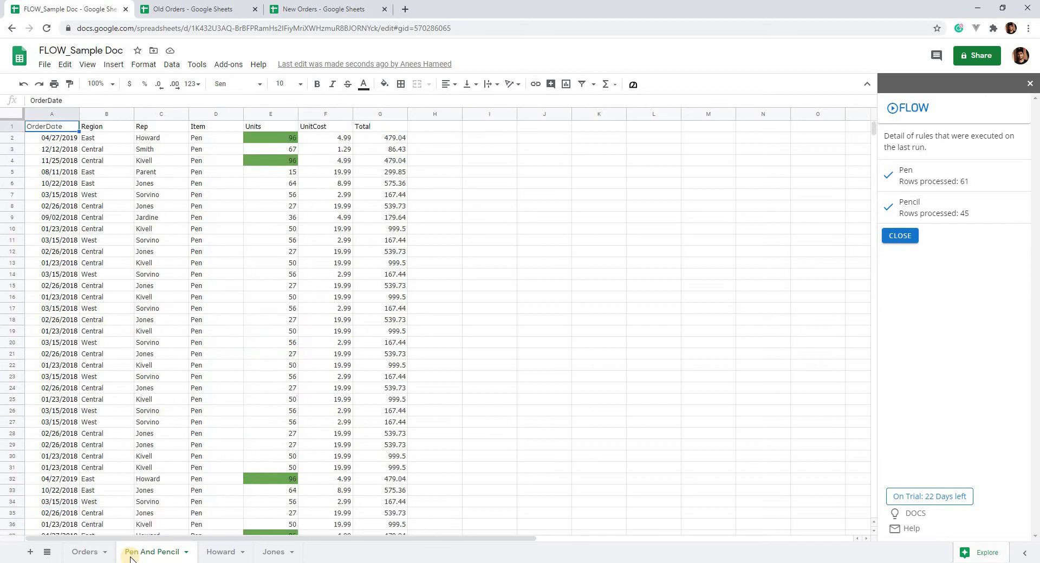
pyautogui.click(899, 241)
# - Review the values available in the Item column's filter on the Orders sheet, keeping all of them selected
pyautogui.click(82, 555)
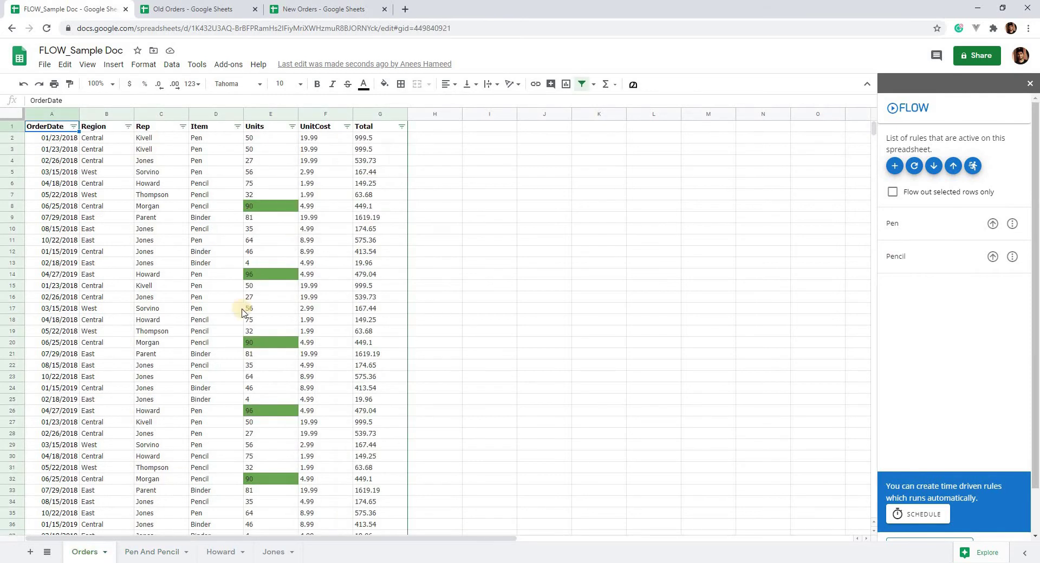
pyautogui.click(230, 129)
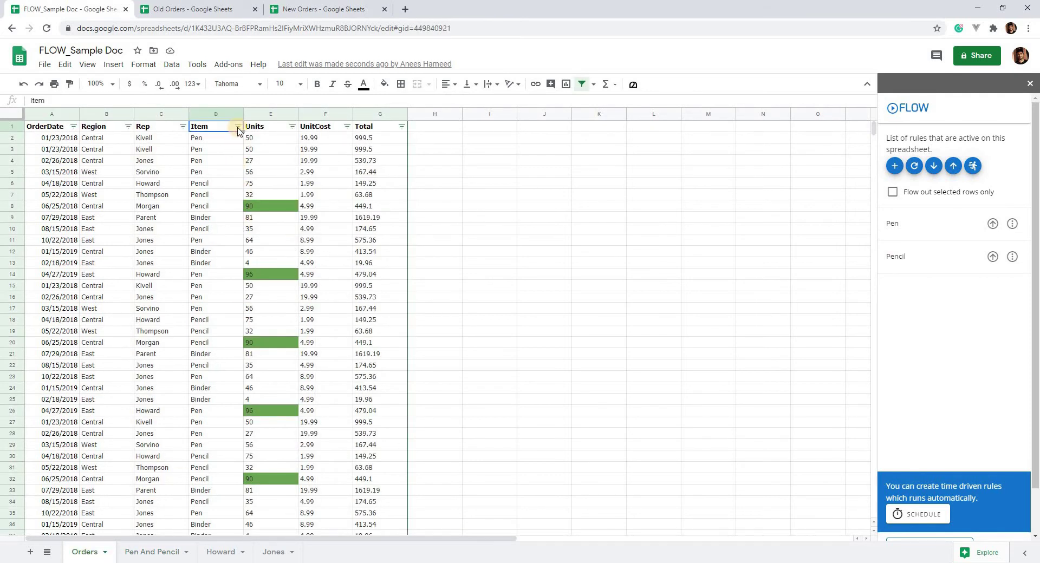
pyautogui.click(238, 127)
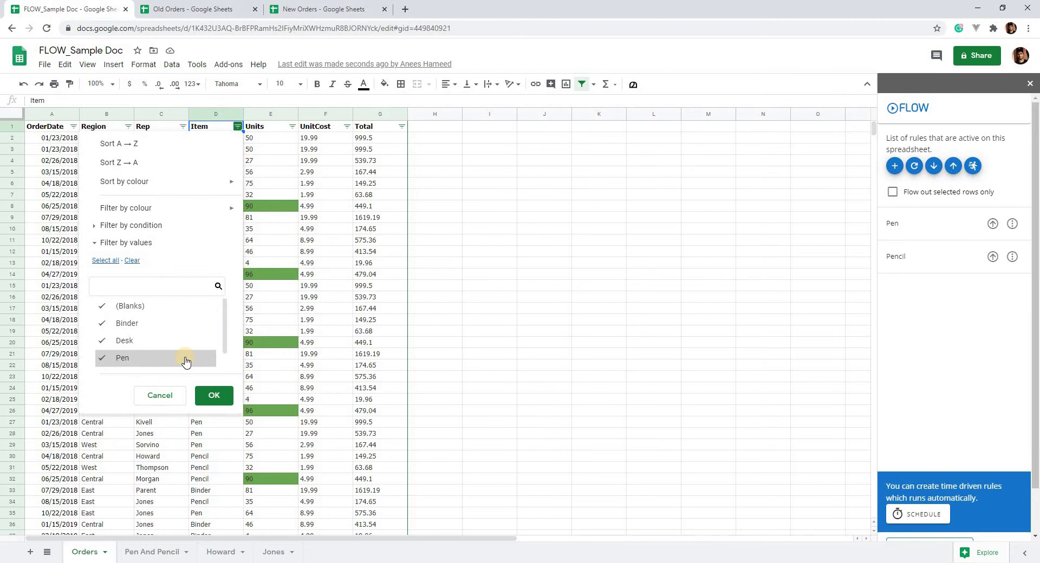
pyautogui.click(200, 355)
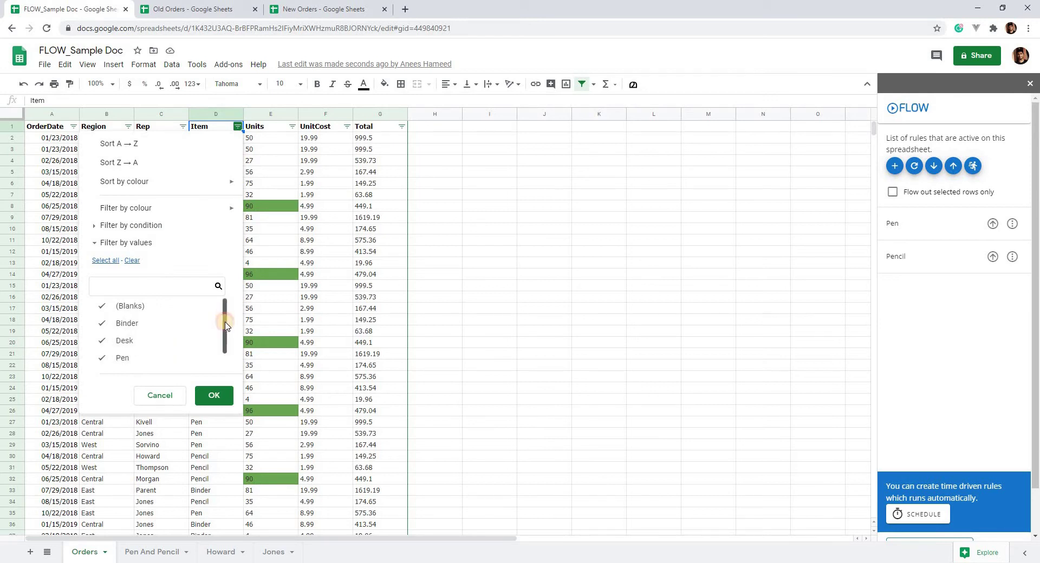
pyautogui.moveTo(225, 328)
pyautogui.mouseDown()
pyautogui.moveTo(225, 350)
pyautogui.moveTo(225, 308)
pyautogui.mouseUp()
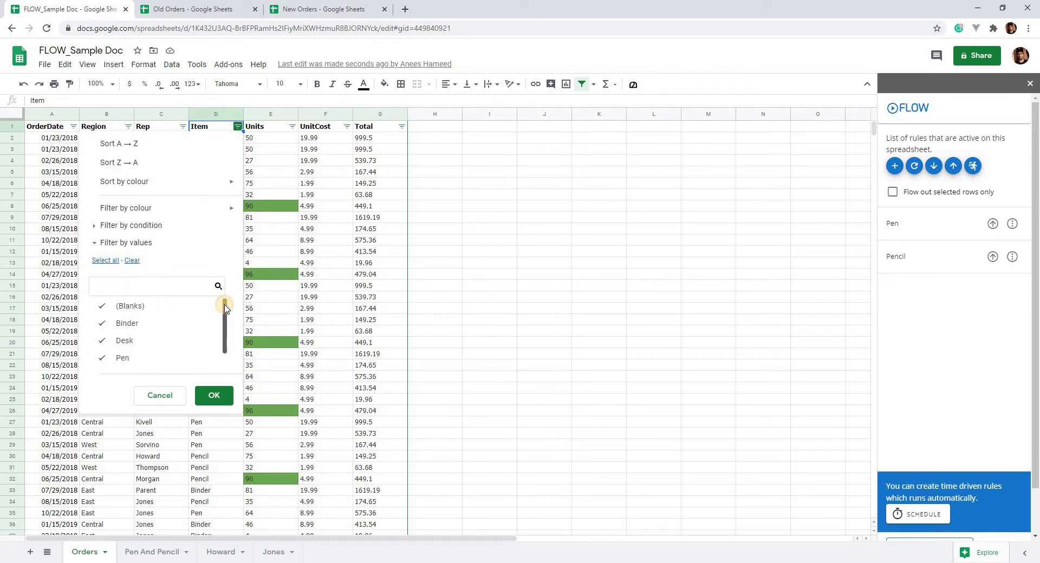
pyautogui.click(214, 395)
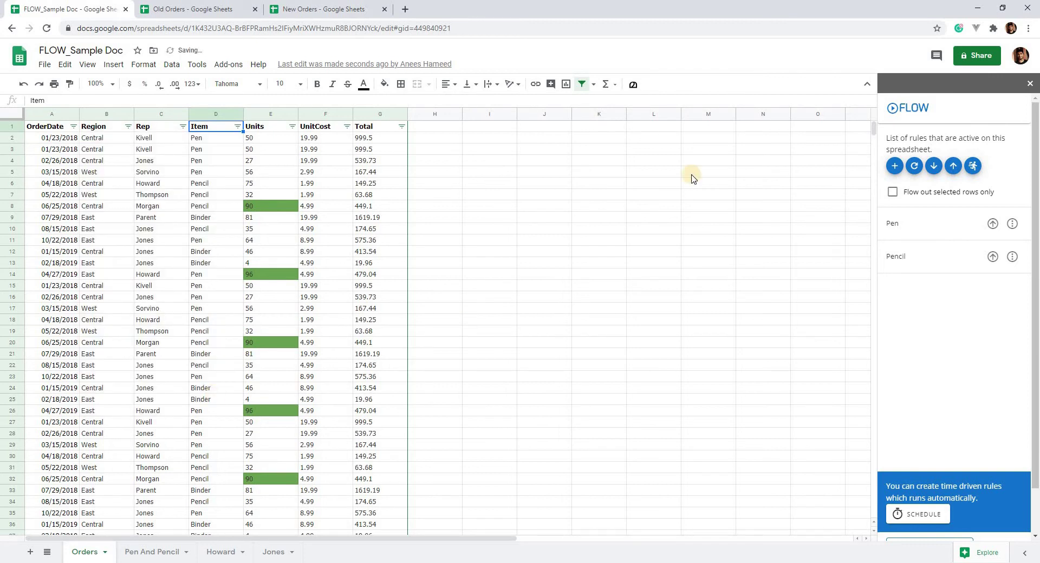
# - Create a Flow out rule named "Pen And Pencil" that is run manually in the Orders sheet
pyautogui.click(895, 167)
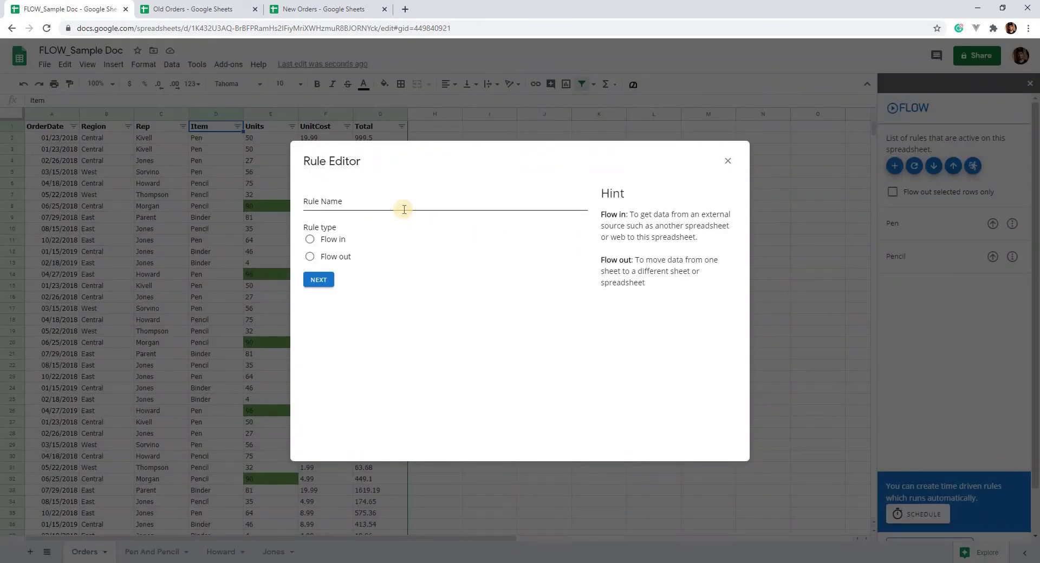
pyautogui.click(403, 209)
pyautogui.write('Pen And Pencil')
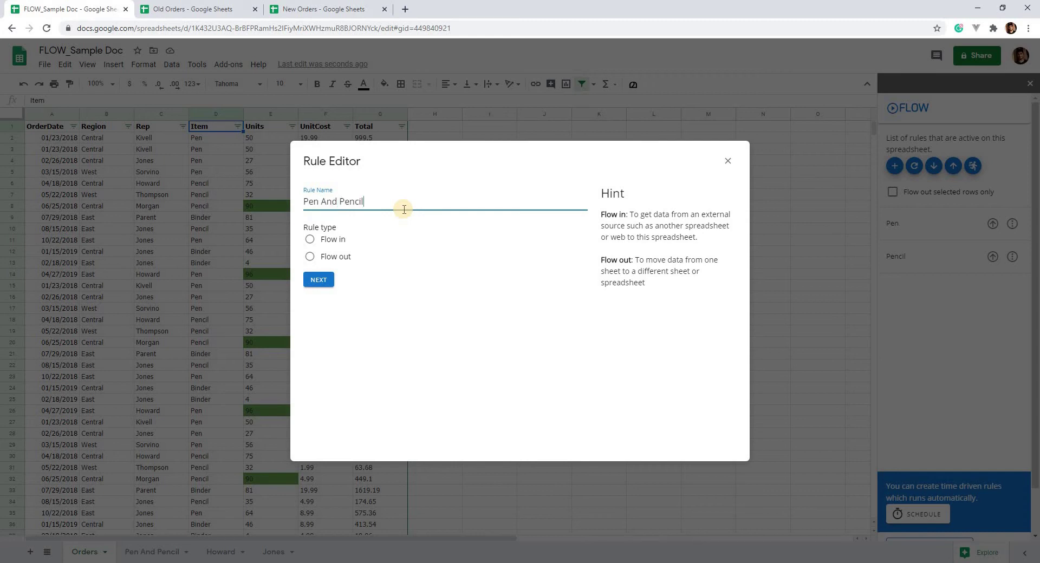
pyautogui.click(341, 259)
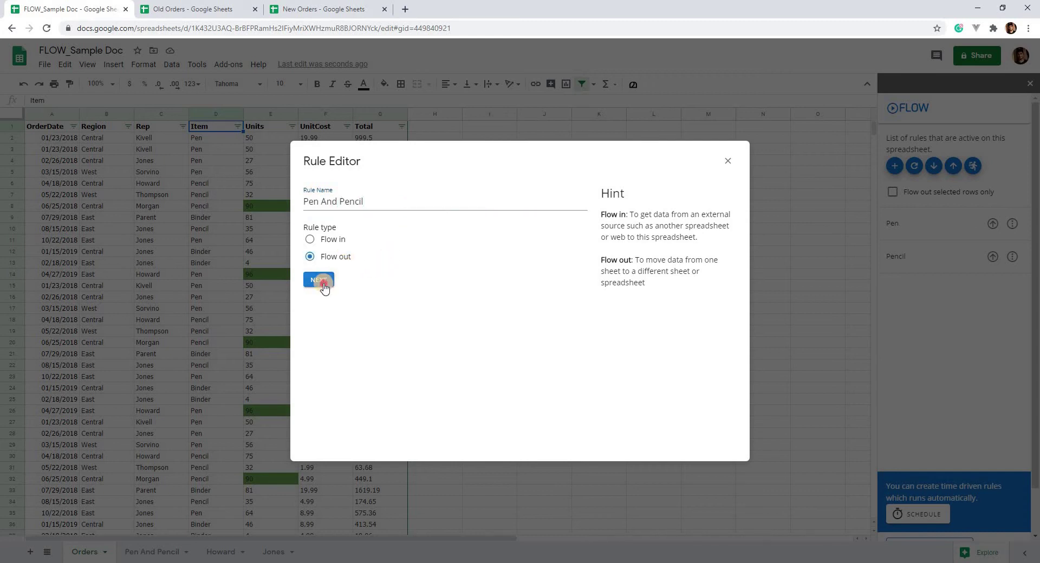
pyautogui.click(320, 280)
pyautogui.click(362, 266)
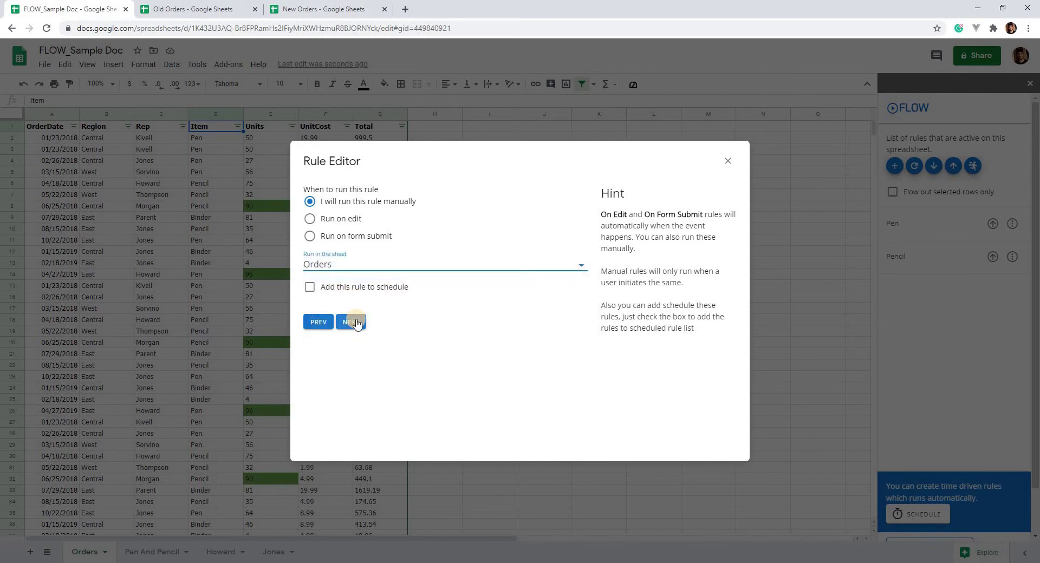
pyautogui.click(356, 324)
# - Add the condition that column D contains "Pen" and continue to the rule's action settings
pyautogui.click(357, 223)
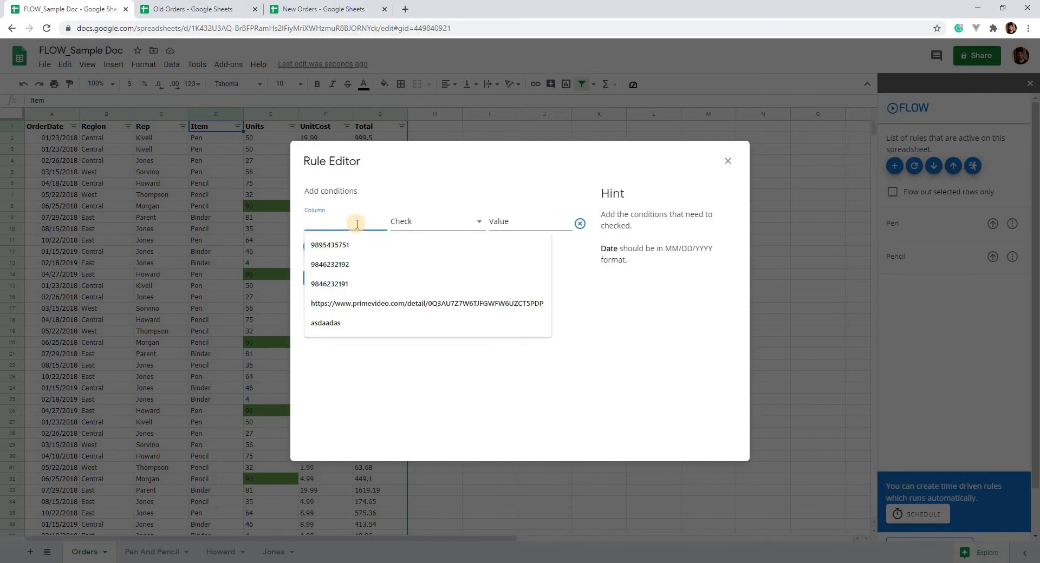
pyautogui.write('D')
pyautogui.click(456, 223)
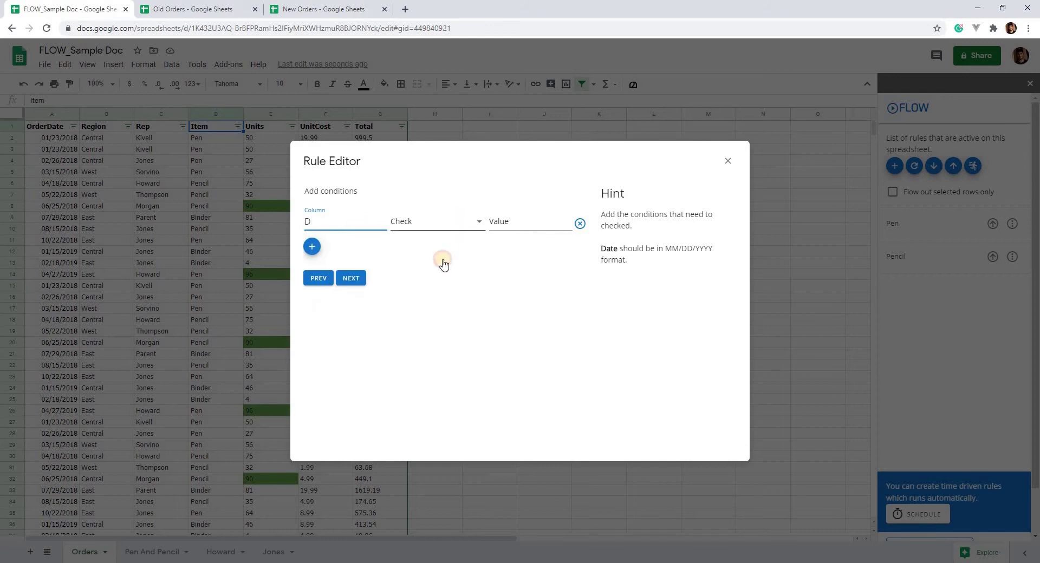
pyautogui.scroll(-1, 447, 328)
pyautogui.scroll(-1, 448, 329)
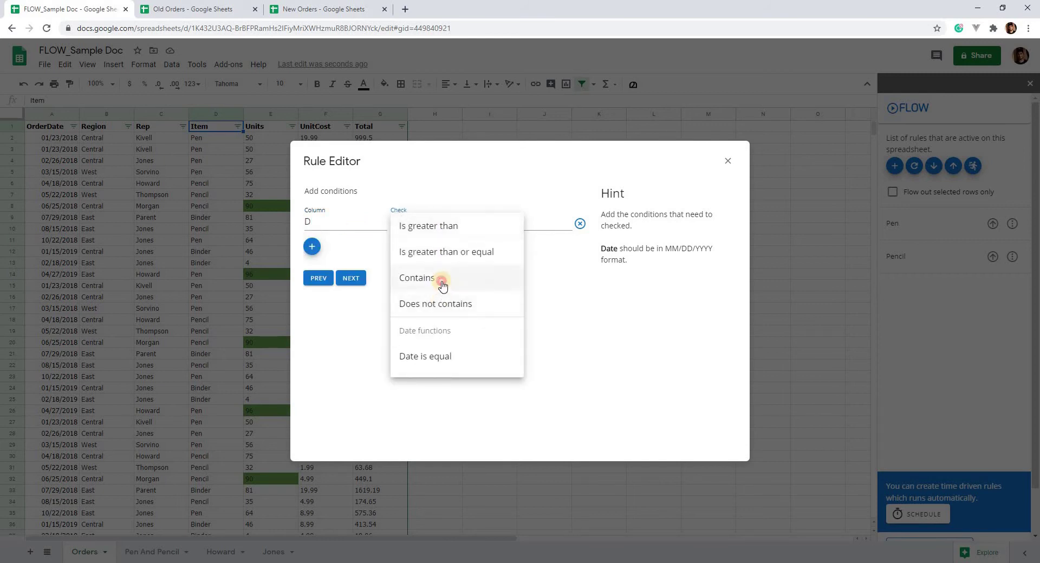
pyautogui.click(418, 281)
pyautogui.click(536, 229)
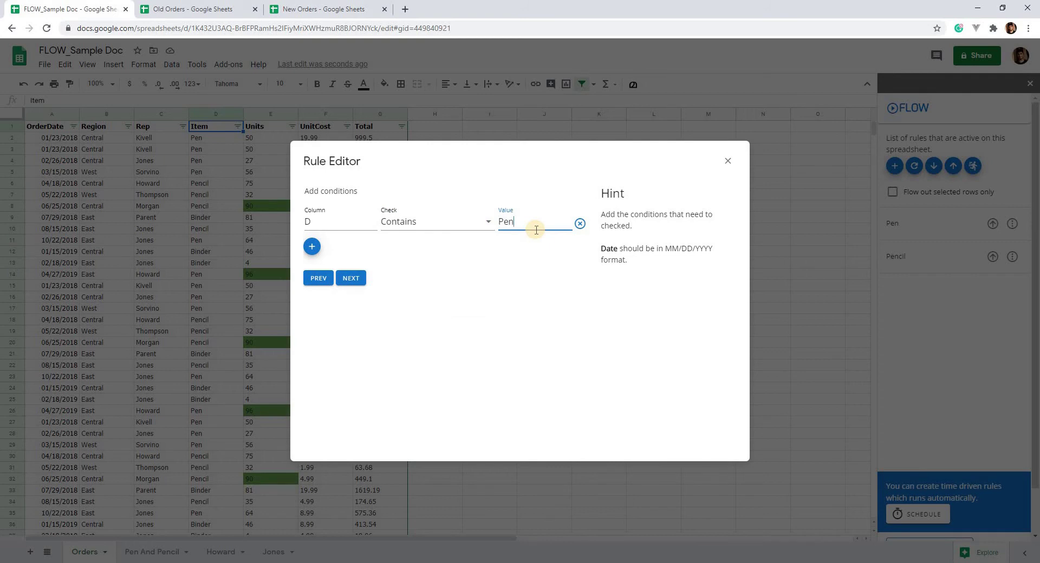
pyautogui.click(349, 279)
# - Set the rule's action to Copy with A:G as the source range
pyautogui.click(365, 217)
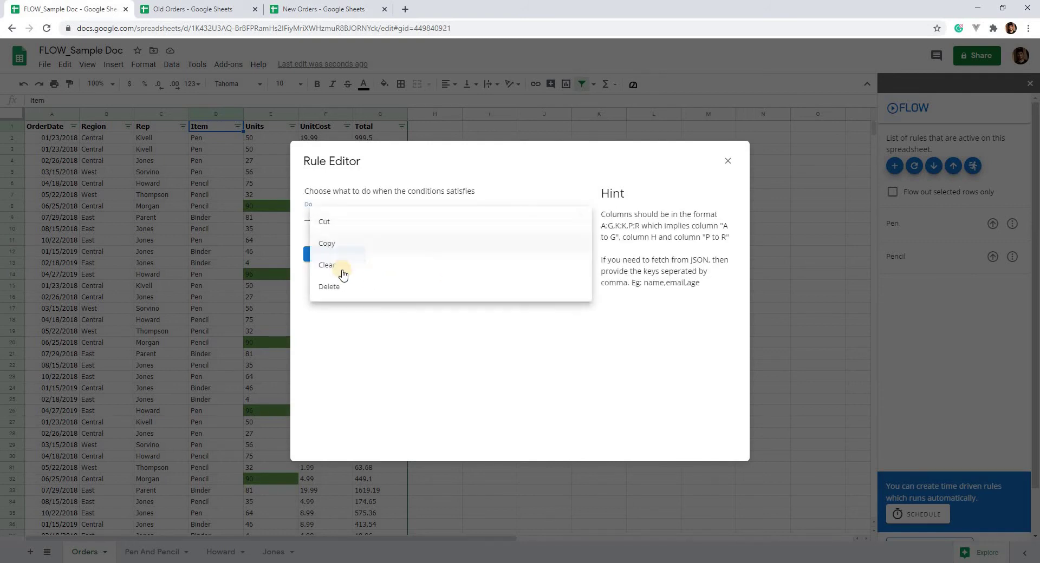
pyautogui.click(345, 249)
pyautogui.click(356, 238)
pyautogui.write('A')
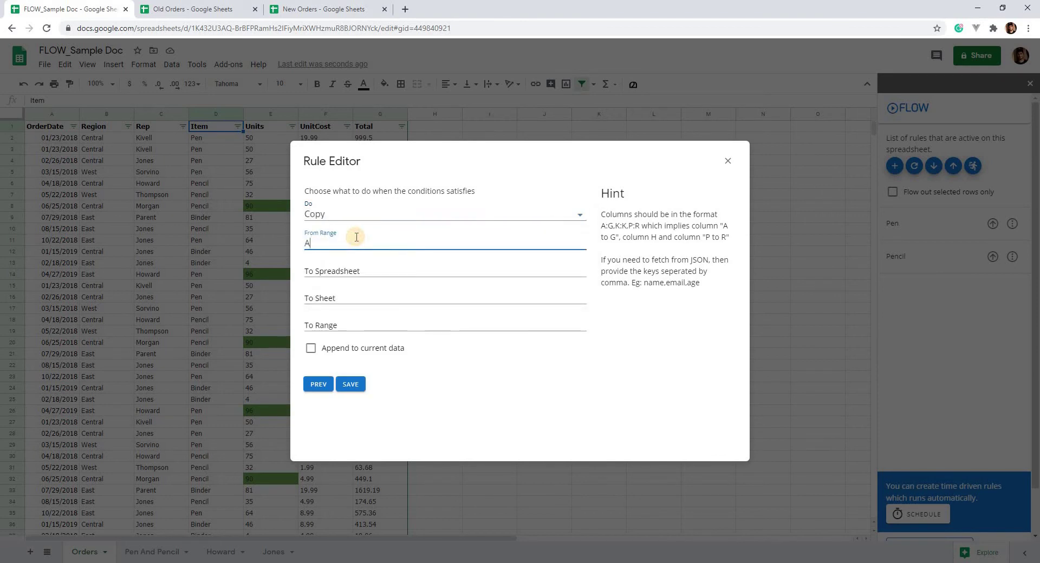
pyautogui.write('G')
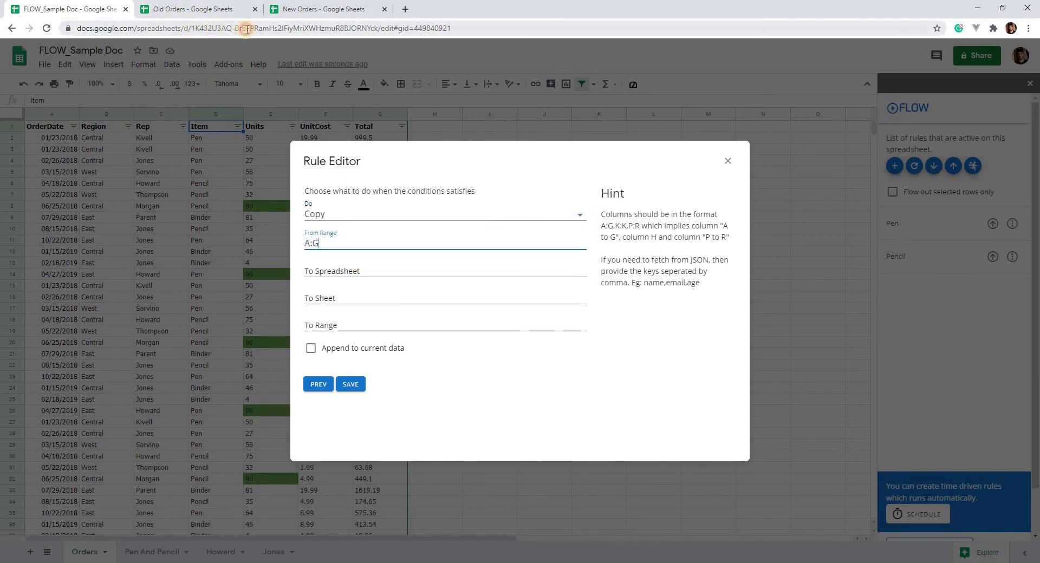
# - Copy this spreadsheet's ID from its URL into the new rule's destination spreadsheet setting
pyautogui.moveTo(246, 28); pyautogui.dragTo(377, 136)
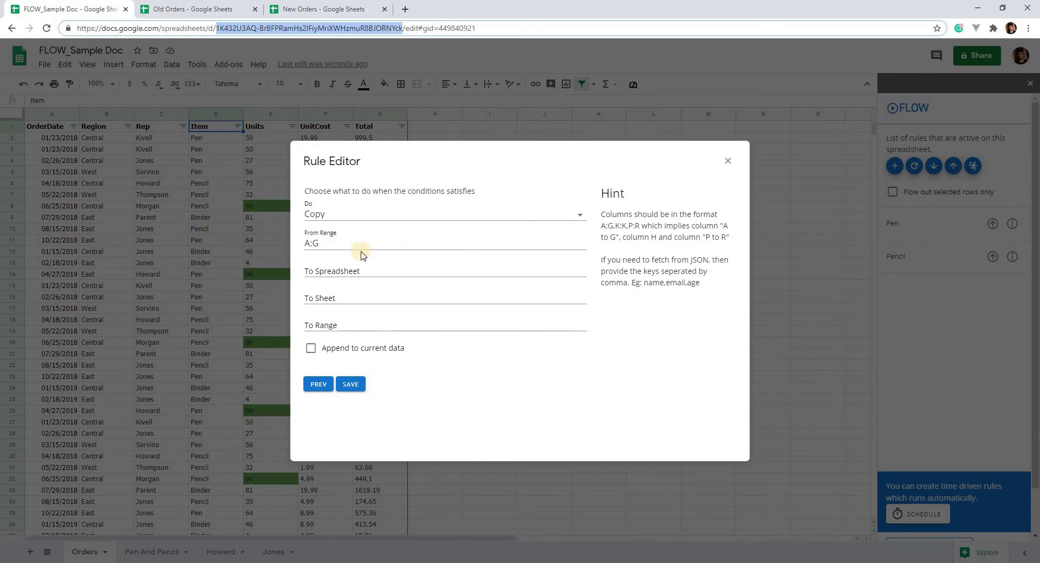
pyautogui.click(364, 270)
pyautogui.hotkey('ctrl', 'v')
# - Set the destination sheet to "Pen And Pencil" and the destination range to A:G, save the new rule and refresh the rule list
pyautogui.click(367, 294)
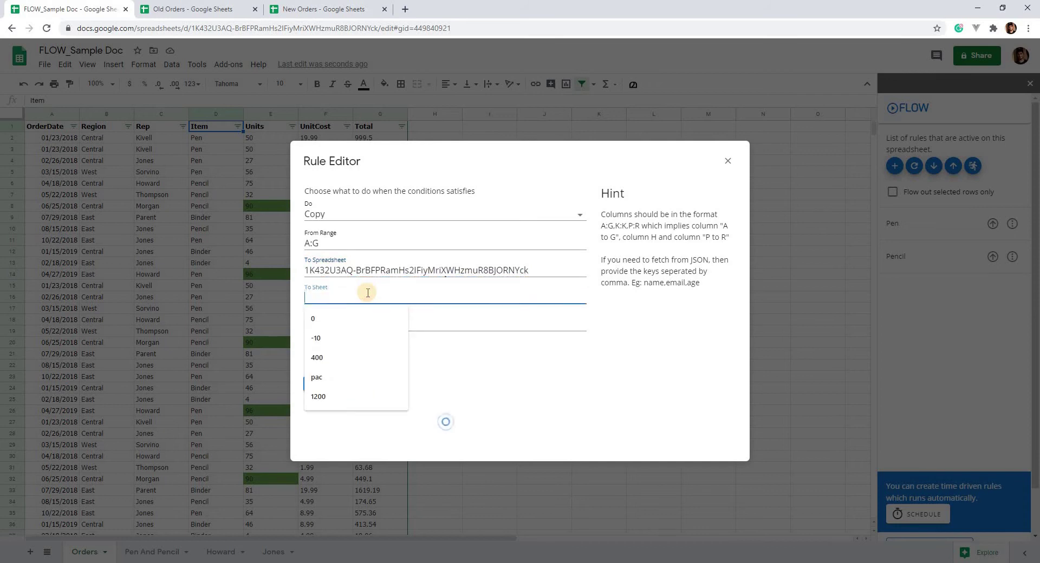
pyautogui.write('Pen And Pencil')
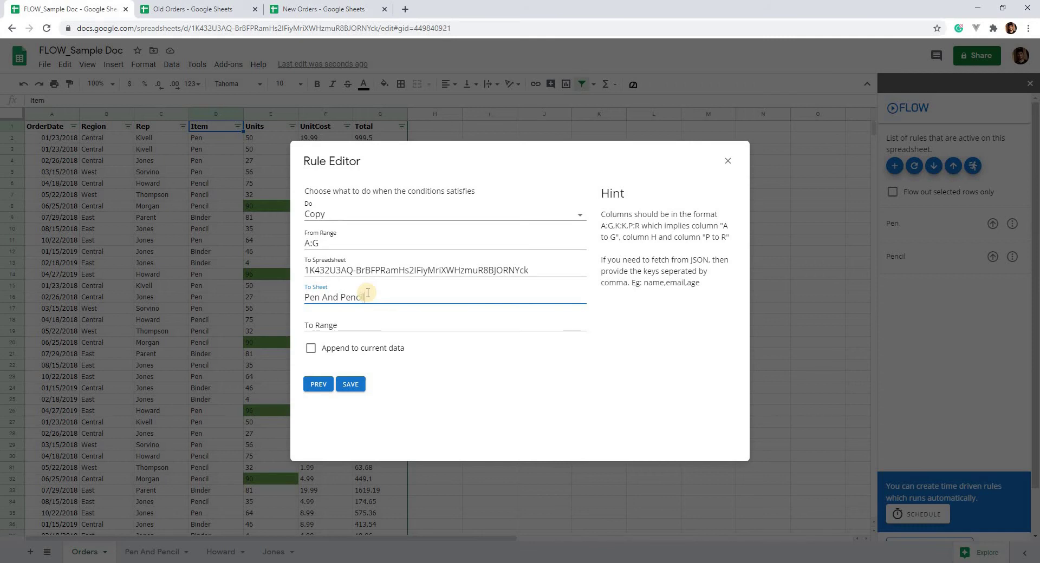
pyautogui.click(370, 325)
pyautogui.write('A:G')
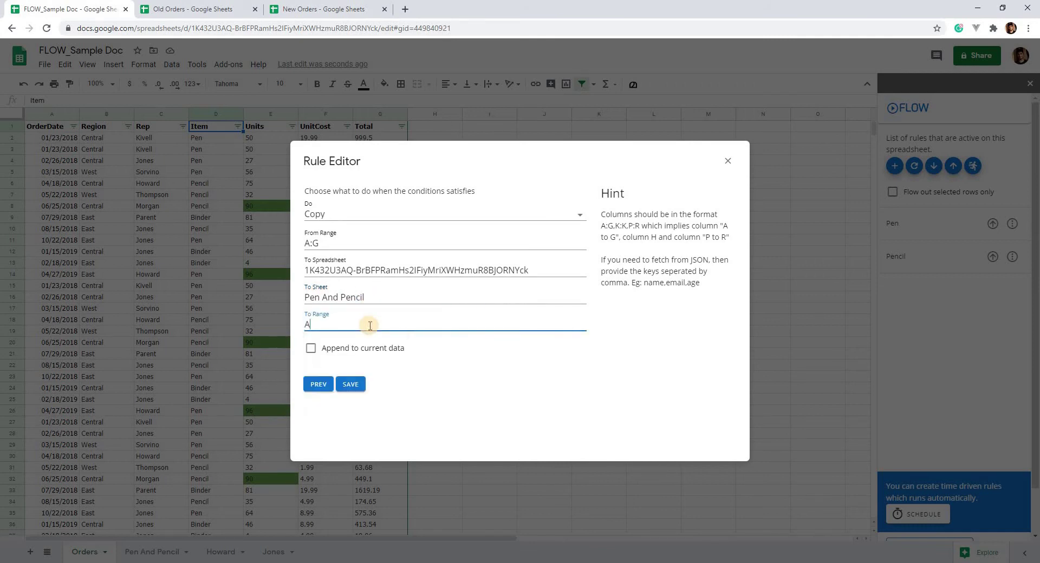
pyautogui.click(409, 393)
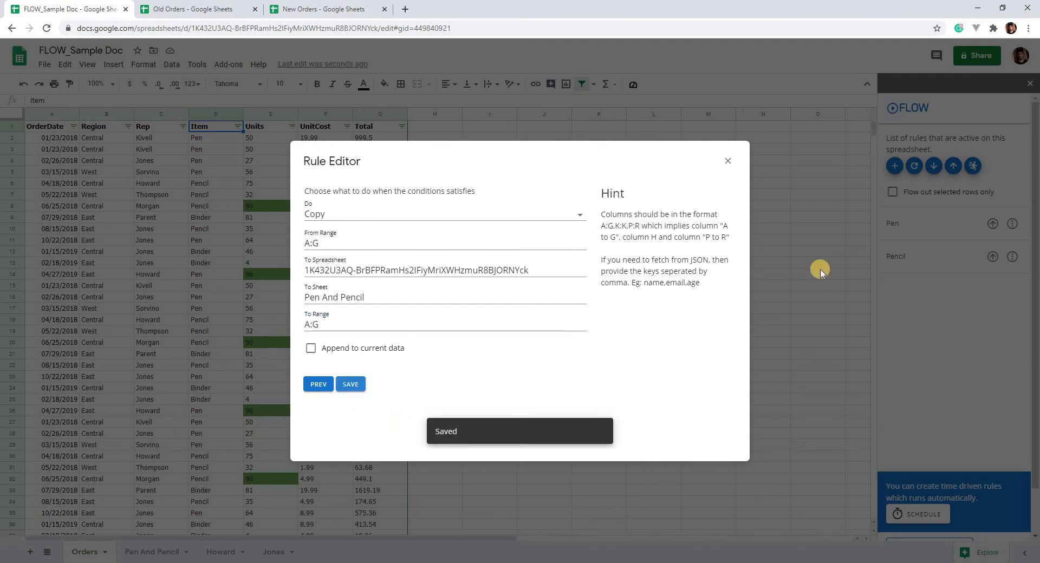
pyautogui.click(728, 162)
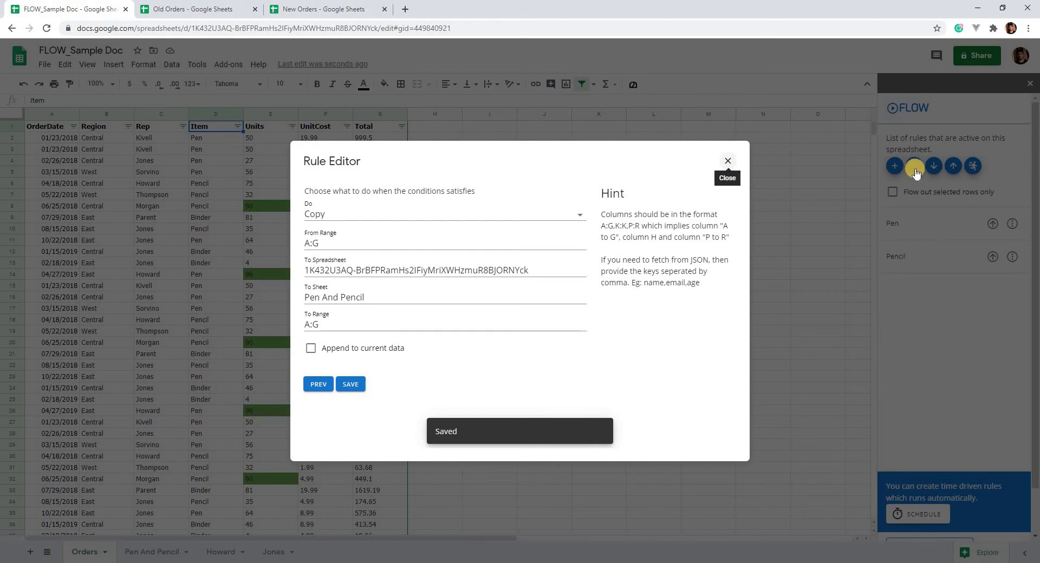
pyautogui.click(914, 168)
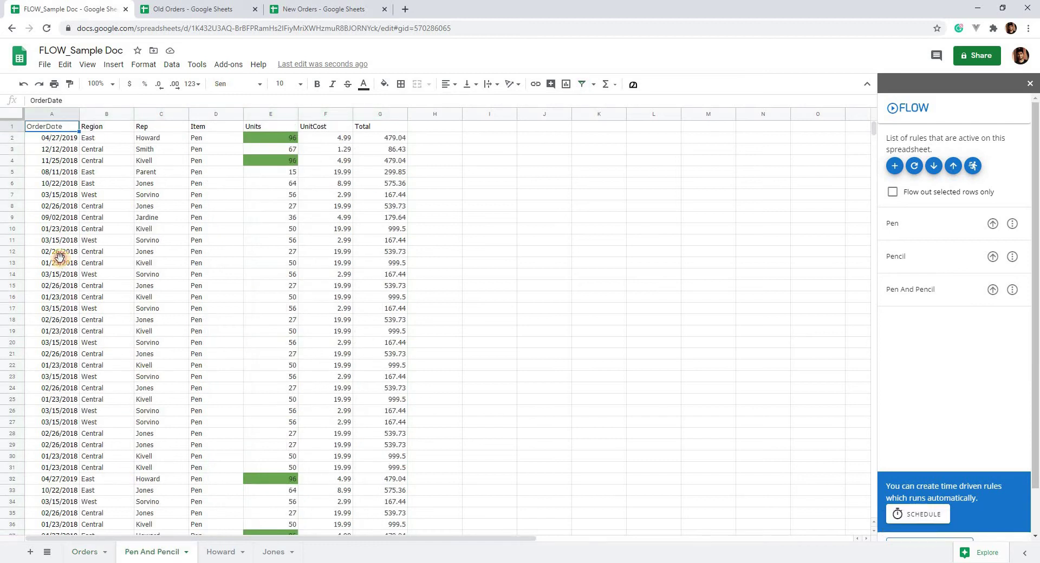
# - Clear all the order data below the header row in the Pen And Pencil sheet
pyautogui.click(61, 259)
pyautogui.hotkey('ctrl', 'Up')
pyautogui.press('Down')
pyautogui.hotkey('ctrl', 'shift', 'Down')
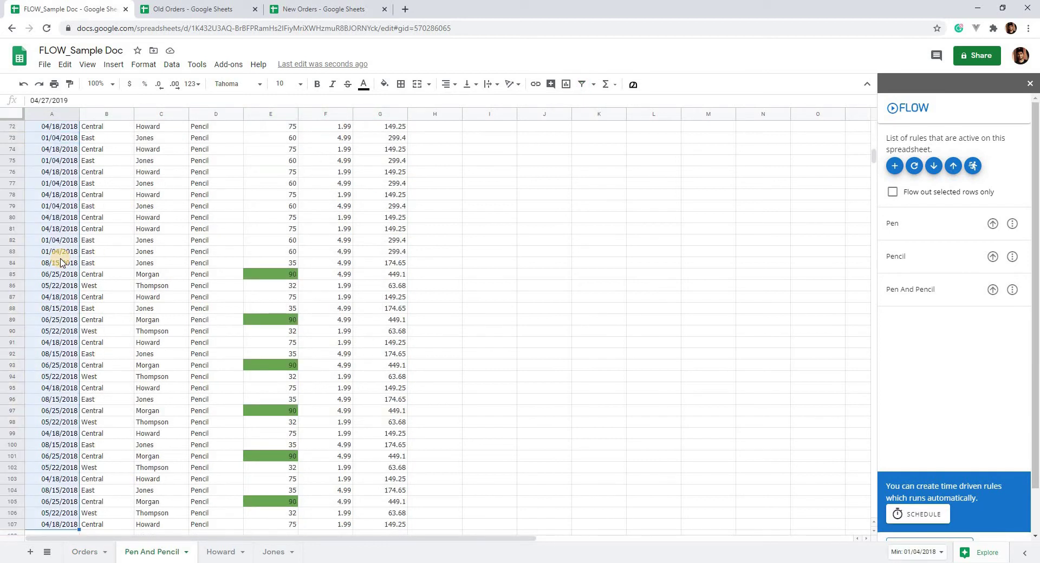
pyautogui.hotkey('ctrl', 'shift', 'Right')
pyautogui.press('Delete')
pyautogui.hotkey('ctrl', 'Up')
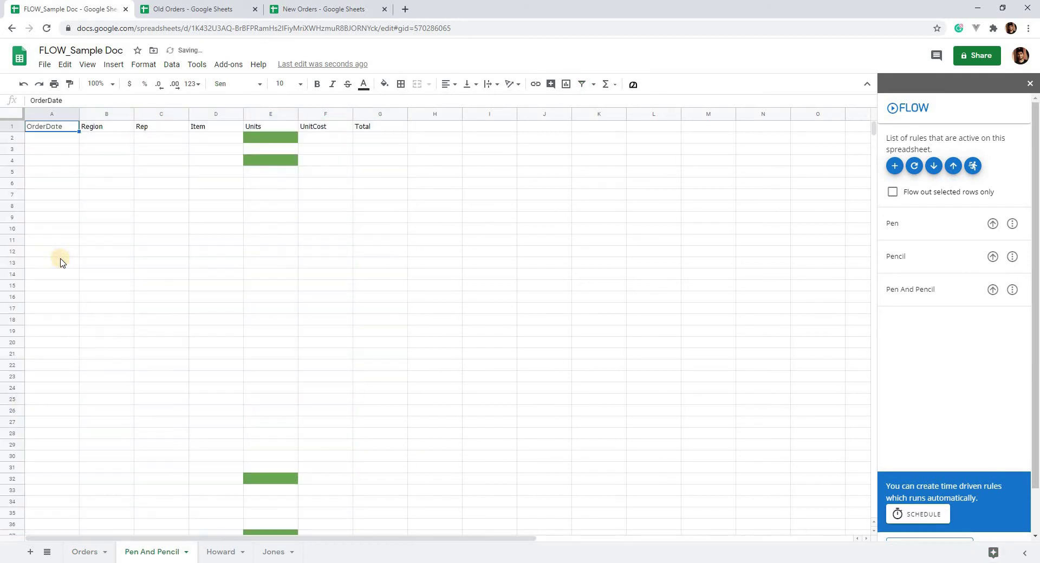
# - Run the Pen And Pencil rule, and check its run details and the last copied rows in the Pen And Pencil sheet
pyautogui.click(993, 289)
pyautogui.click(994, 292)
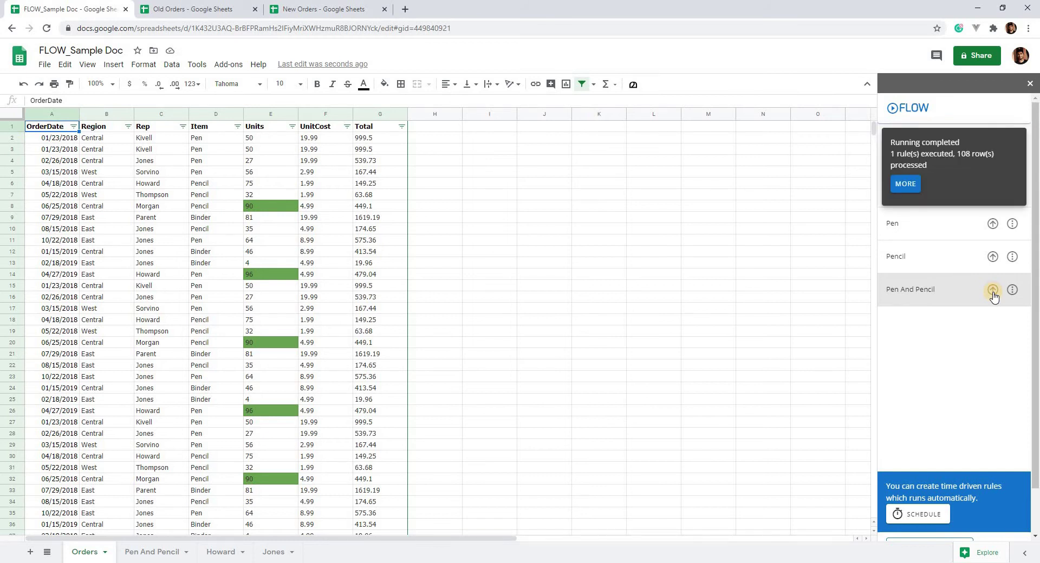
pyautogui.click(906, 186)
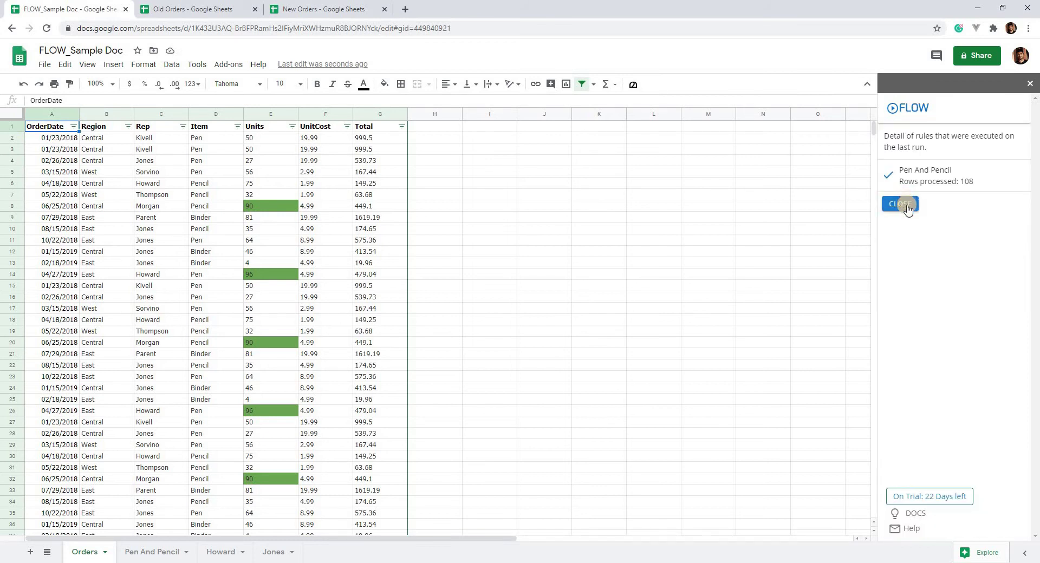
pyautogui.click(134, 553)
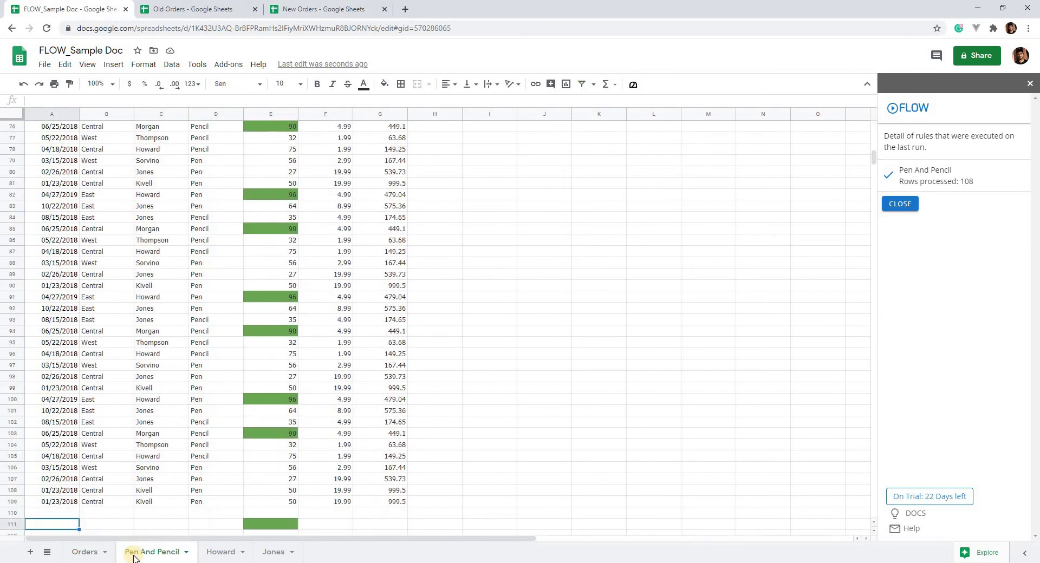
pyautogui.press('Up')
pyautogui.press('Up')
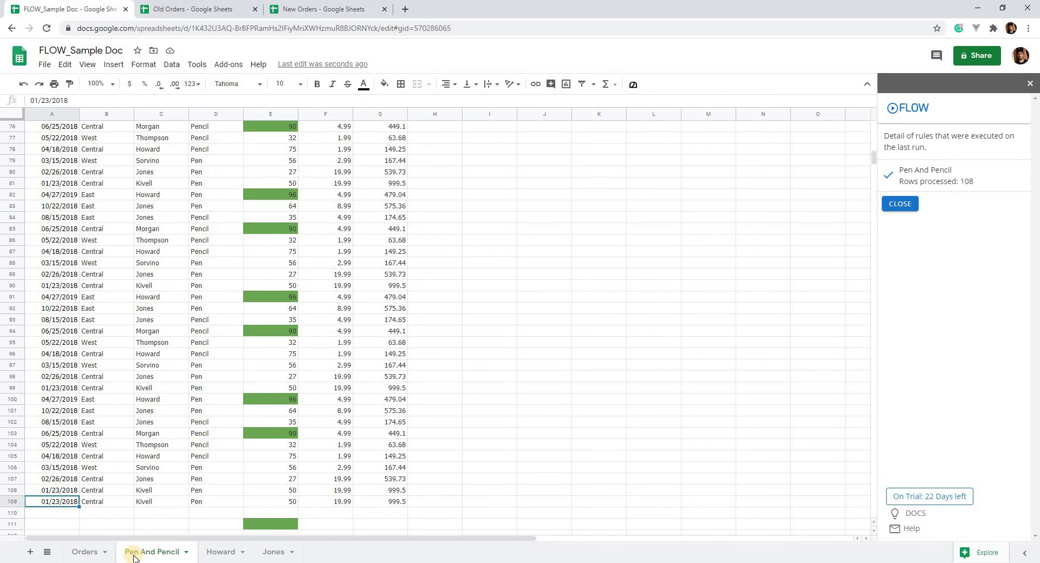
# - Return to the Orders sheet and delete the separate Pen and Pencil rules from the rule list
pyautogui.click(85, 552)
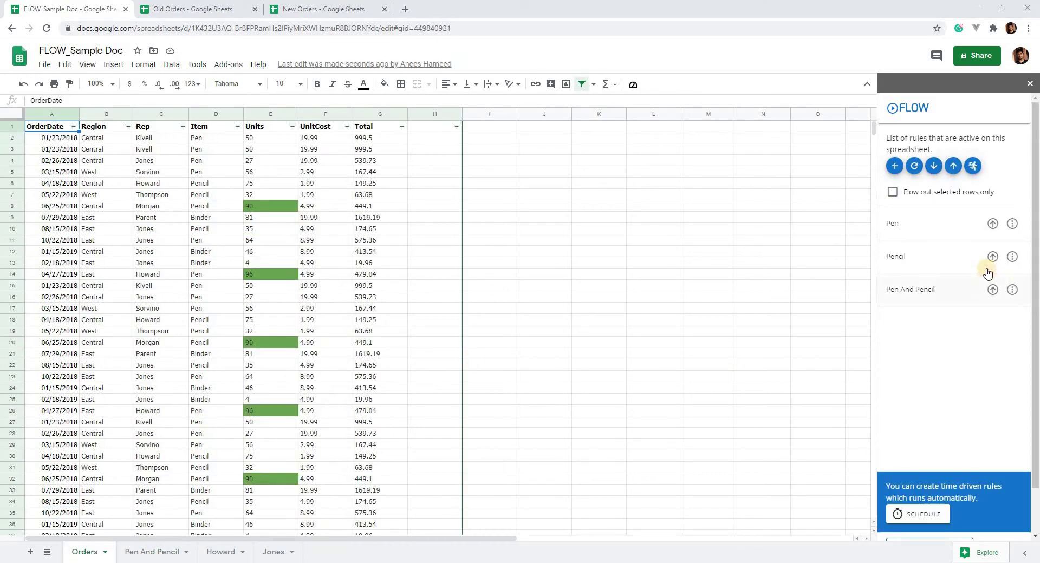
pyautogui.click(1015, 224)
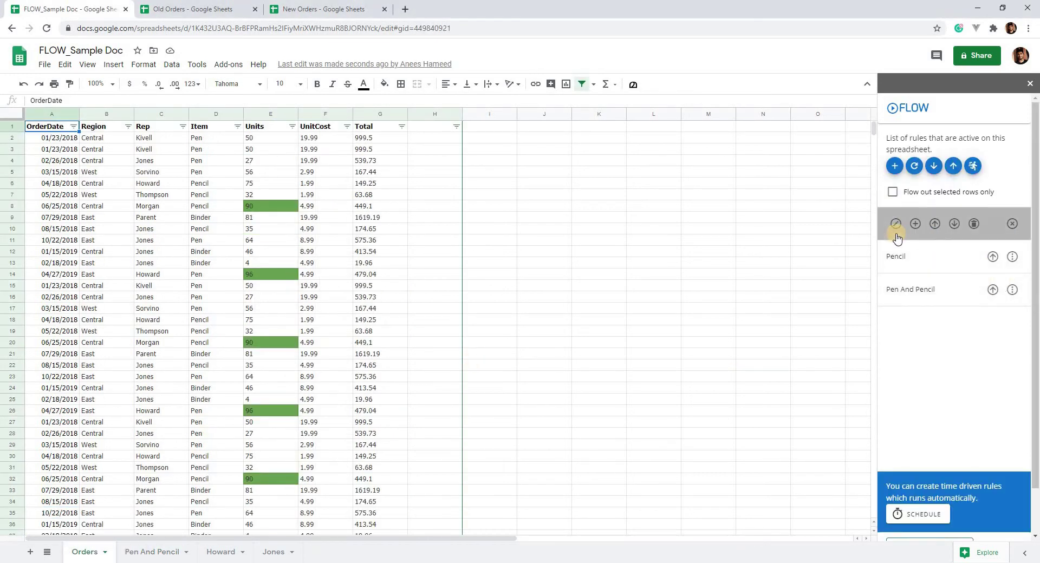
pyautogui.click(976, 225)
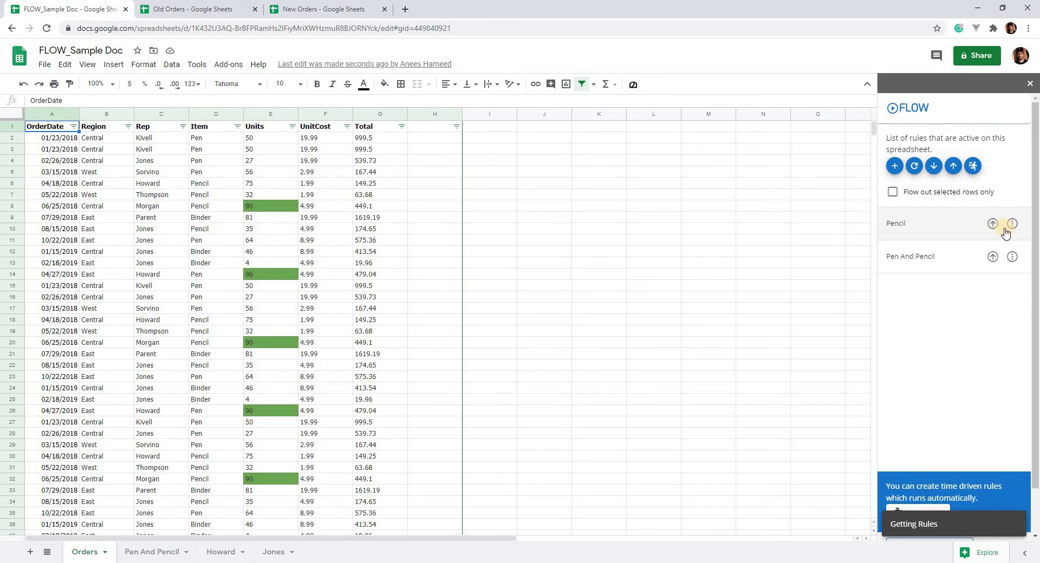
pyautogui.click(975, 225)
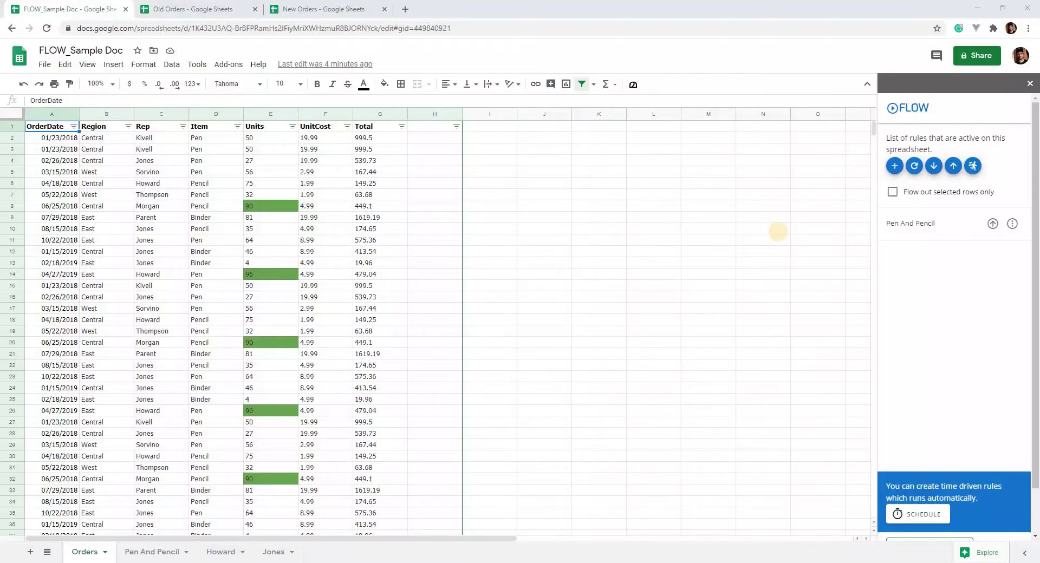
# - Create a Flow out rule named after the rep who has the fourth sheet, and choose its source
pyautogui.click(897, 170)
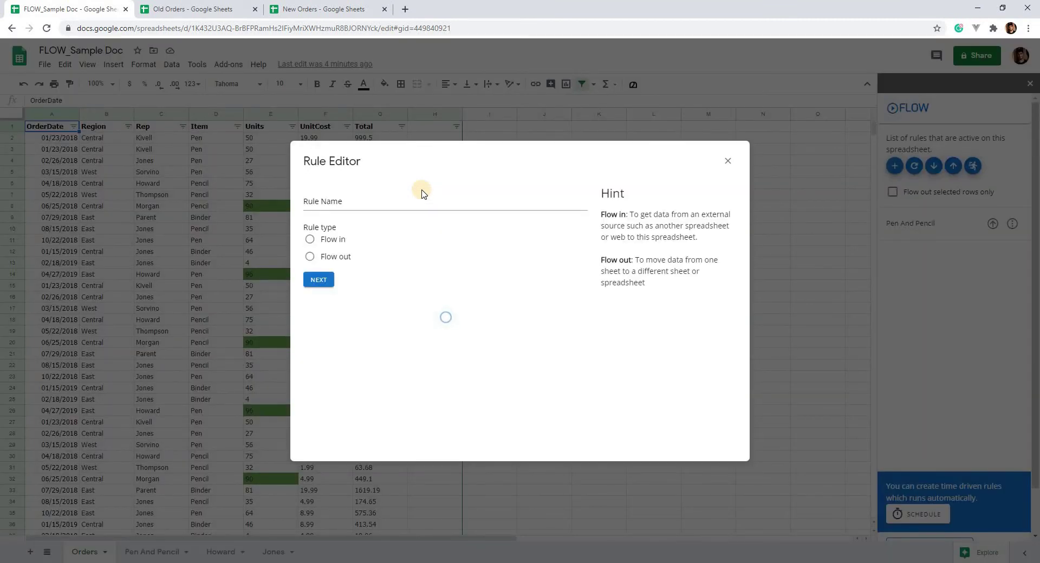
pyautogui.click(414, 200)
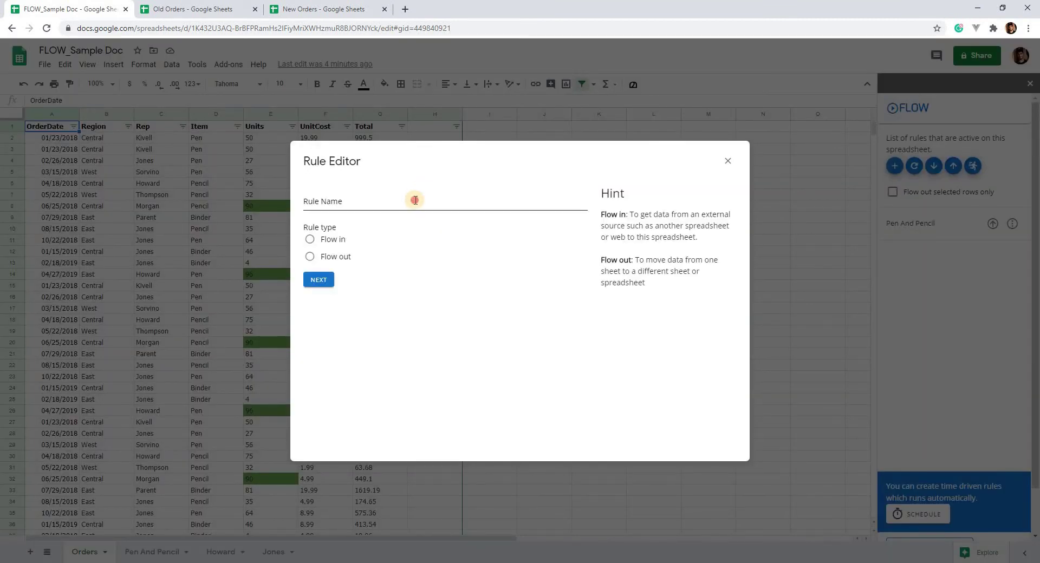
pyautogui.write('Jones')
pyautogui.click(350, 260)
pyautogui.click(313, 282)
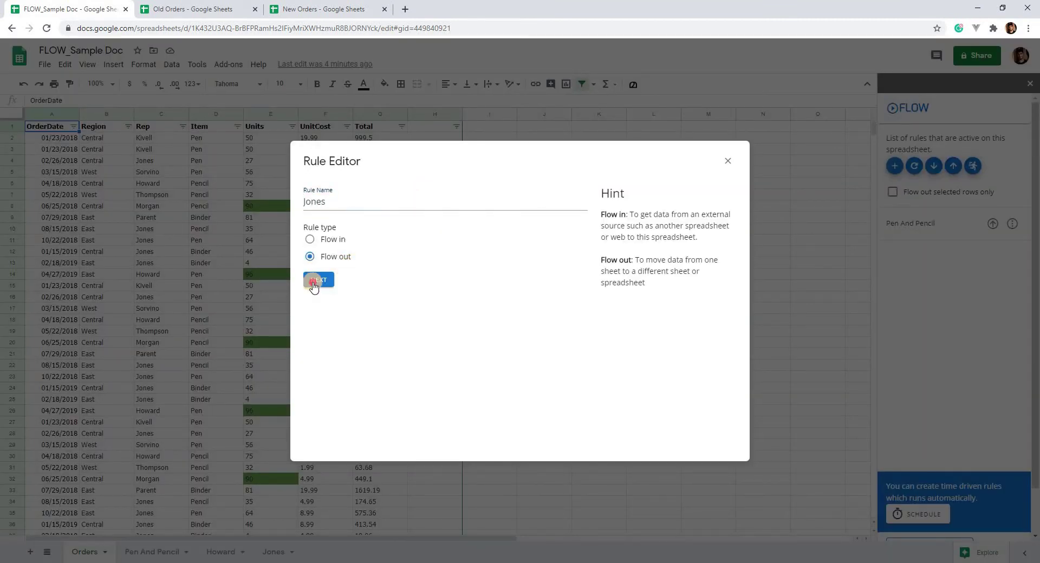
pyautogui.click(434, 265)
pyautogui.click(360, 272)
pyautogui.click(349, 321)
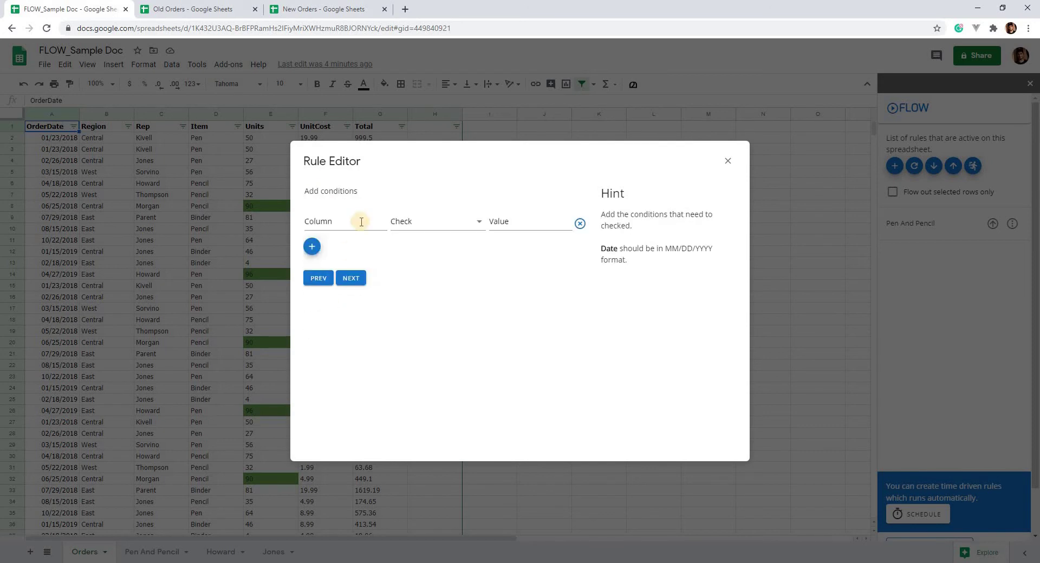
# - Add a condition to the rule that column D contains "Pen"
pyautogui.click(361, 222)
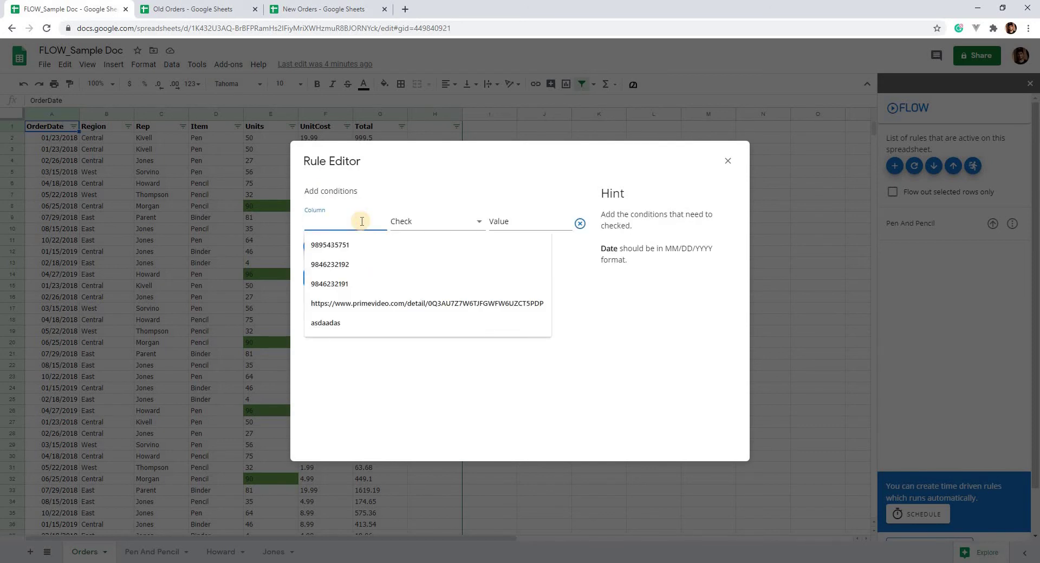
pyautogui.write('D')
pyautogui.click(437, 222)
pyautogui.scroll(-3, 432, 313)
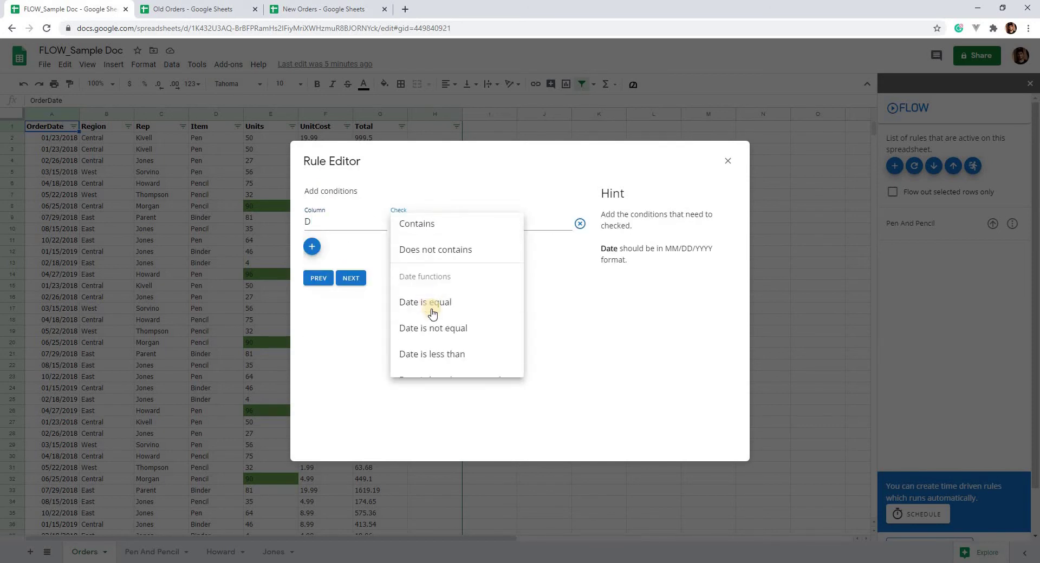
pyautogui.scroll(2, 432, 313)
pyautogui.click(420, 279)
pyautogui.click(515, 222)
pyautogui.write('Pen')
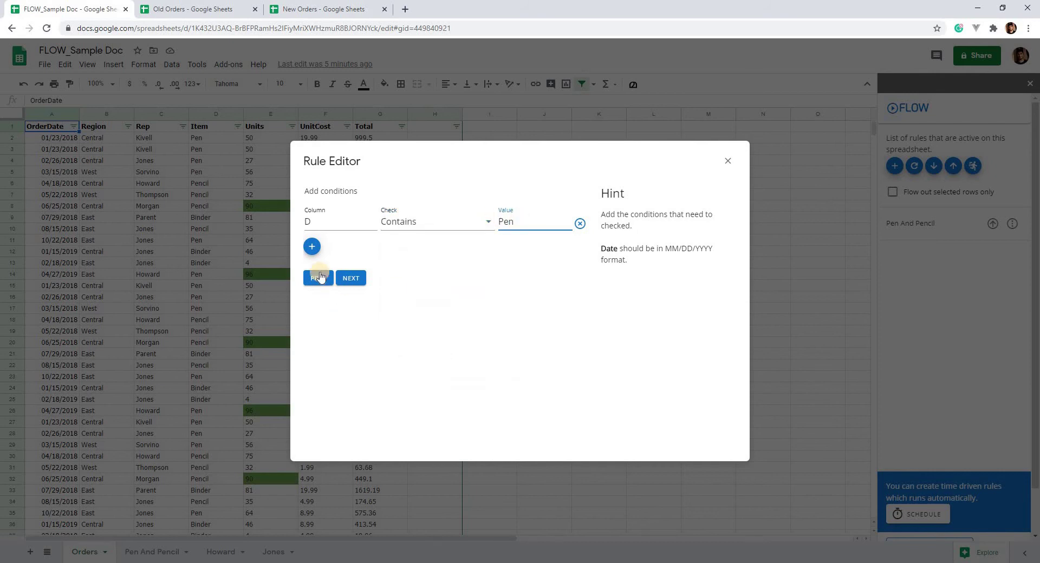
# - Add a second condition that column C is equal to the name of the fourth sheet's rep
pyautogui.click(312, 247)
pyautogui.click(348, 249)
pyautogui.write('C')
pyautogui.click(425, 249)
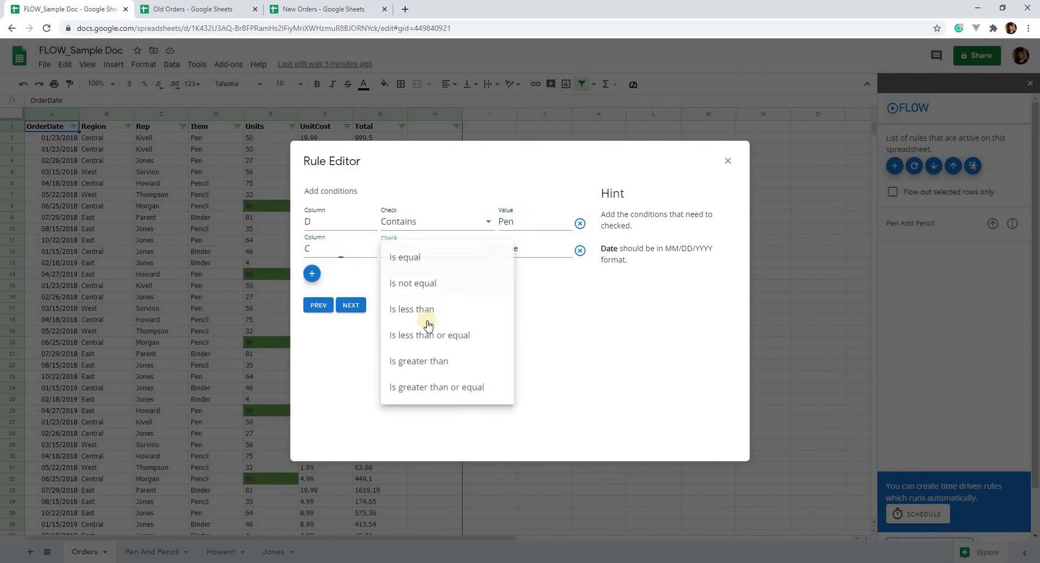
pyautogui.click(412, 258)
pyautogui.click(516, 254)
pyautogui.write('Jones')
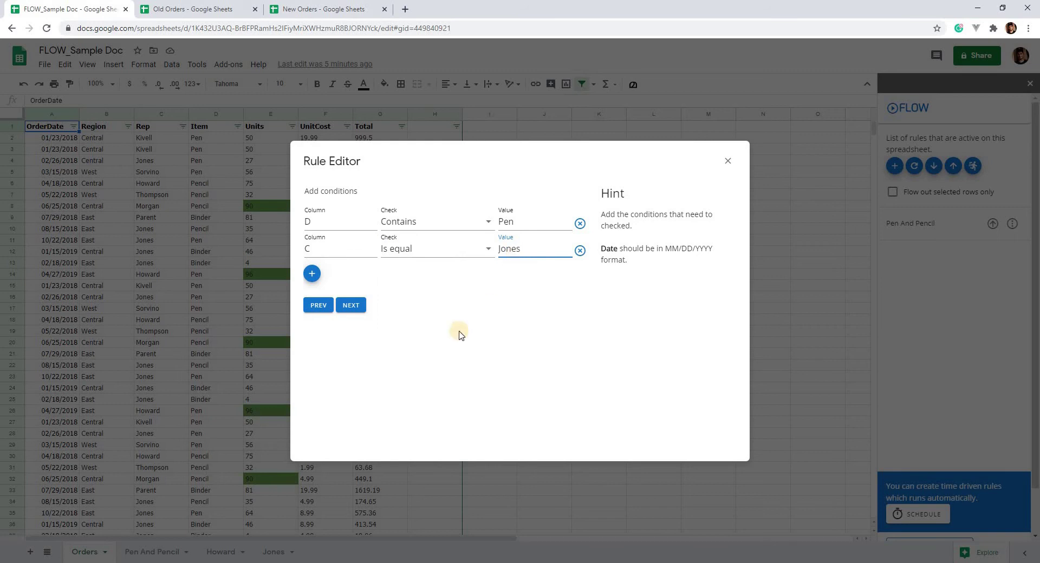
# - Set the rule's action to Copy and its source range to A:G
pyautogui.click(354, 305)
pyautogui.click(373, 230)
pyautogui.click(375, 245)
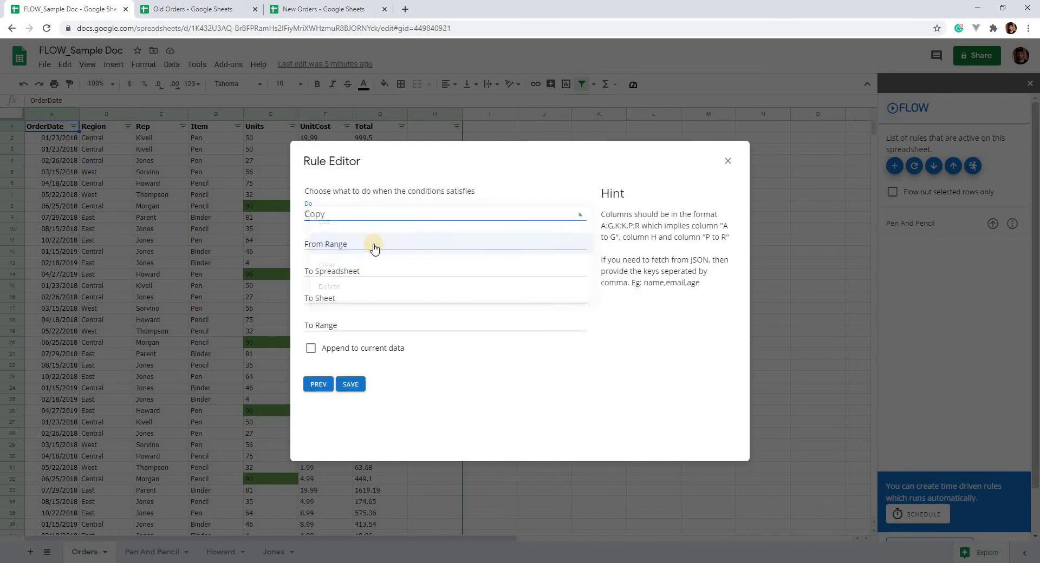
pyautogui.moveTo(192, 28); pyautogui.dragTo(366, 24)
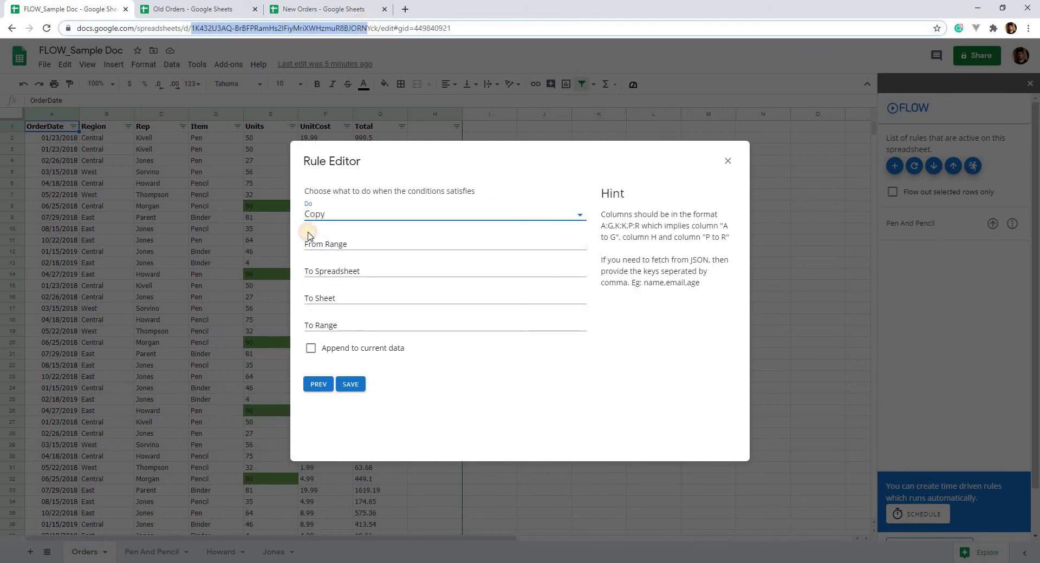
pyautogui.click(386, 244)
pyautogui.write('A:')
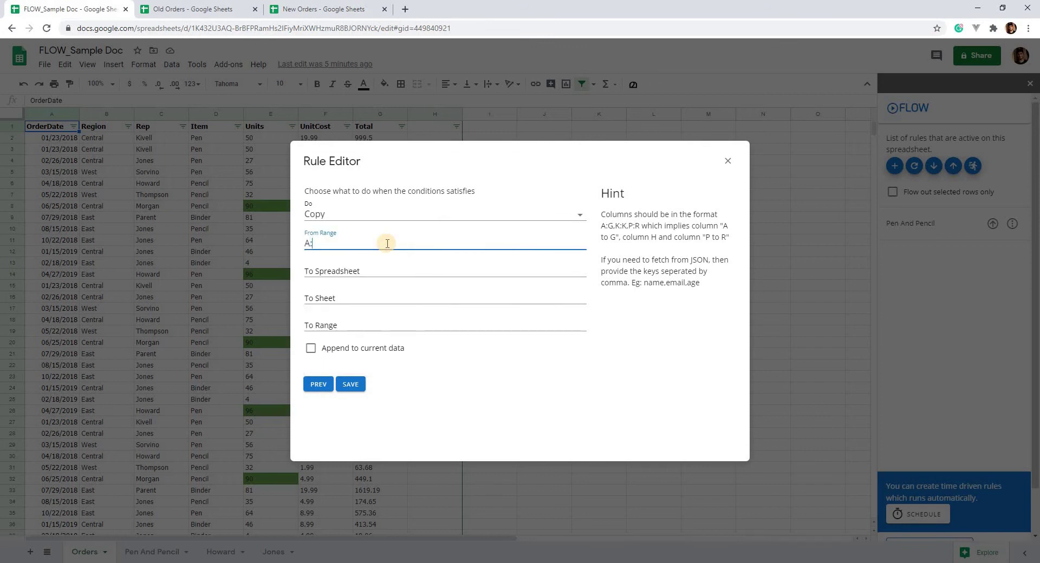
pyautogui.write('G')
pyautogui.press('Tab')
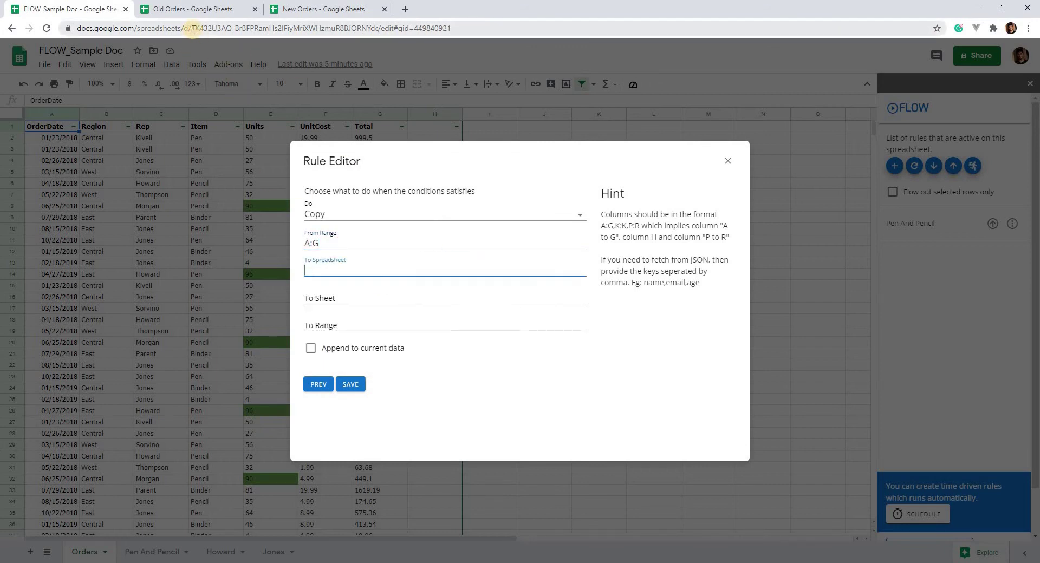
# - Copy this spreadsheet's ID from its URL into the destination spreadsheet setting and enter the fourth sheet as the destination sheet
pyautogui.moveTo(191, 28); pyautogui.dragTo(378, 28)
pyautogui.hotkey('ctrl', 'c')
pyautogui.click(373, 271)
pyautogui.hotkey('ctrl', 'v')
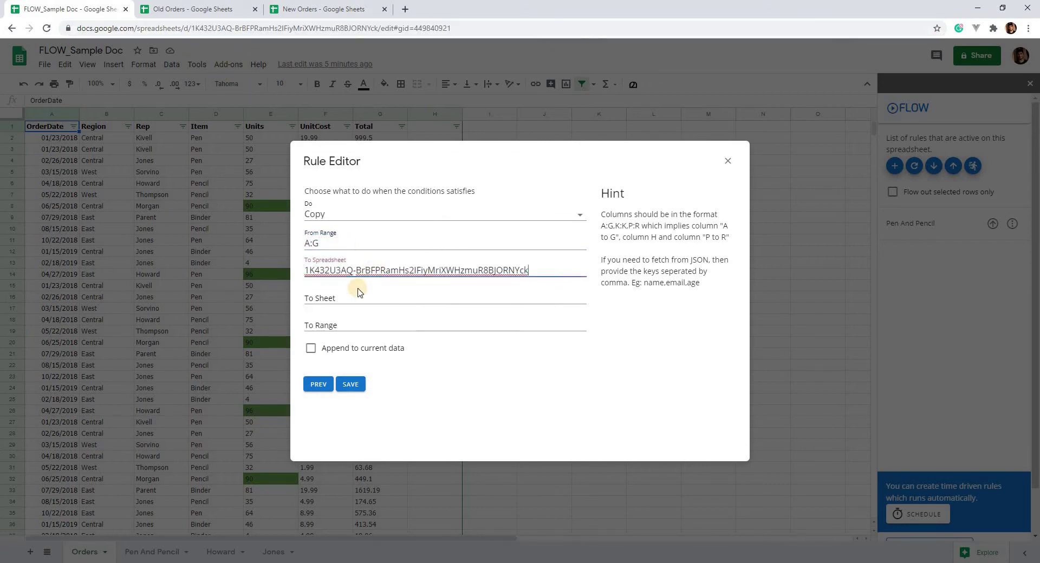
pyautogui.click(359, 299)
pyautogui.write('Jones')
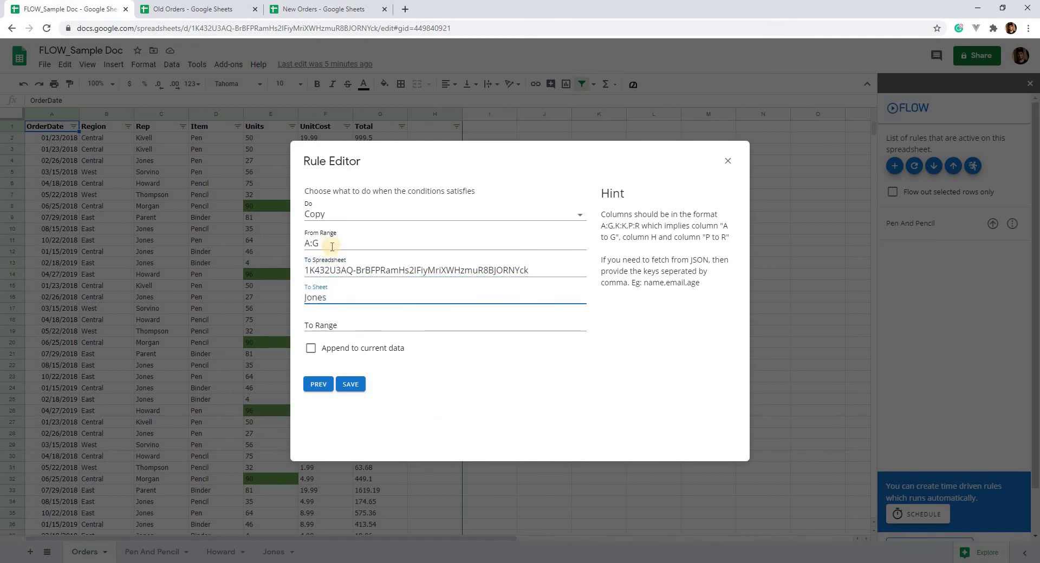
# - Copy the source range A:G into the destination range, save the rule and refresh the rule list
pyautogui.tripleClick(311, 243)
pyautogui.hotkey('ctrl', 'c')
pyautogui.click(325, 326)
pyautogui.hotkey('ctrl', 'v')
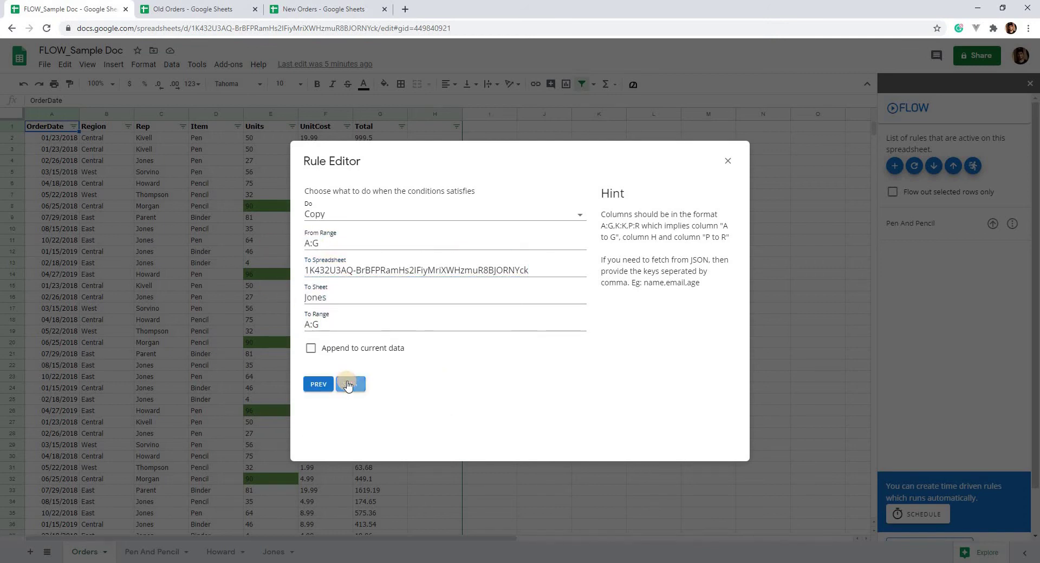
pyautogui.click(728, 161)
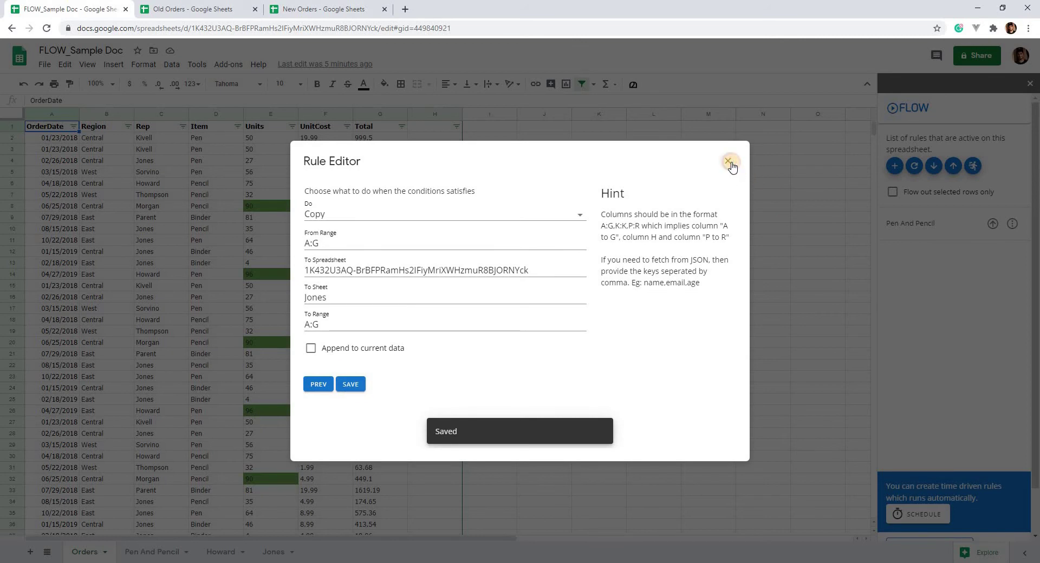
pyautogui.click(915, 167)
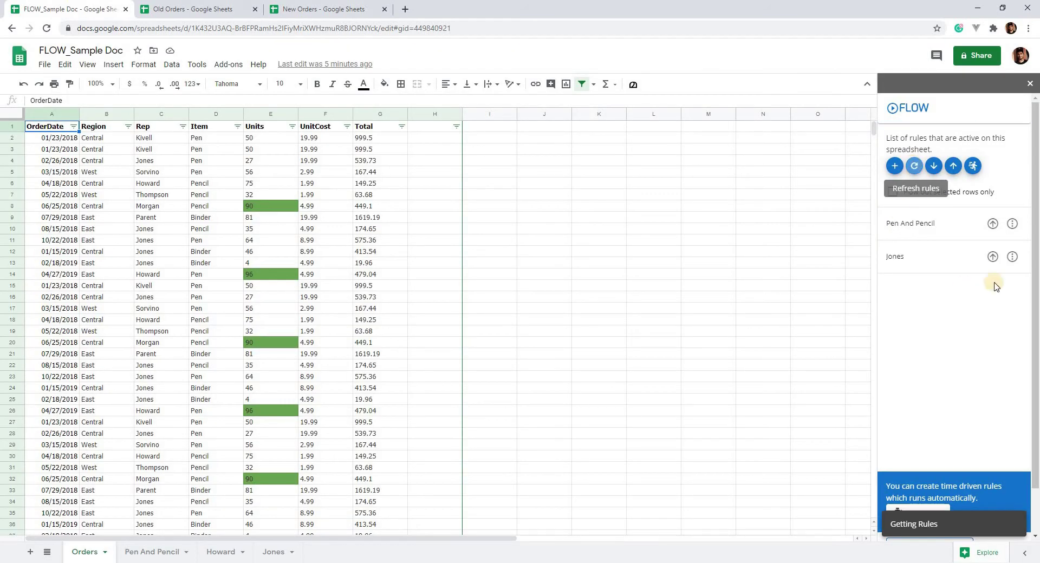
# - Duplicate the new rep rule and rename the copy after the rep who has the third sheet
pyautogui.click(1012, 257)
pyautogui.click(915, 259)
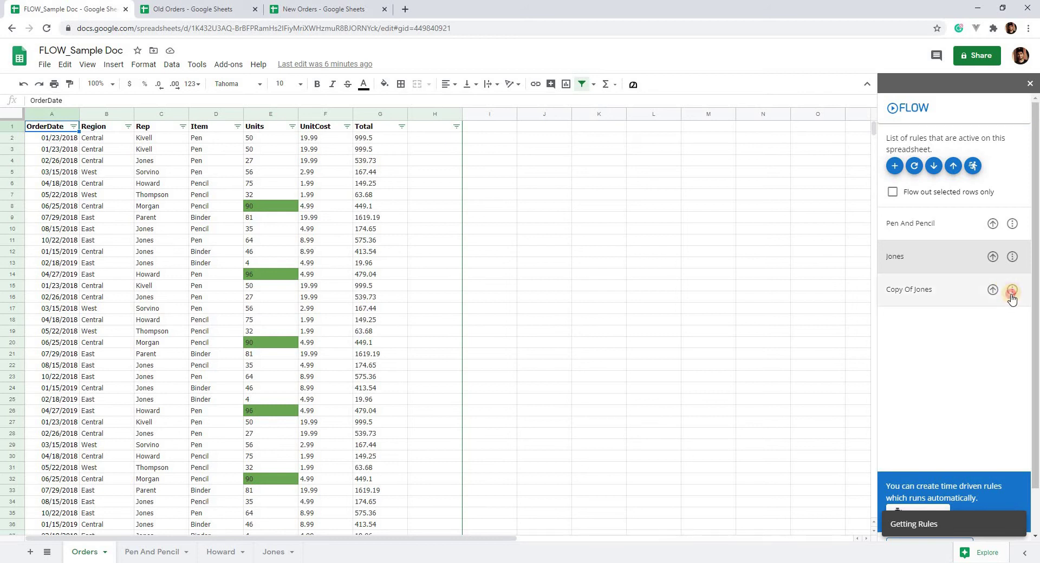
pyautogui.click(1012, 291)
pyautogui.click(896, 290)
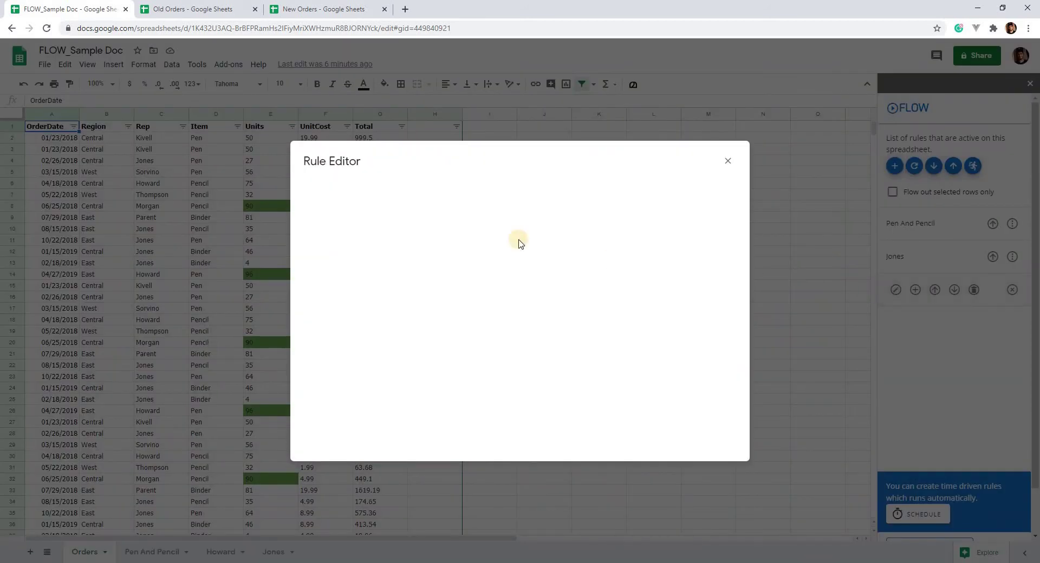
pyautogui.moveTo(360, 203); pyautogui.dragTo(249, 202)
pyautogui.write('Howard')
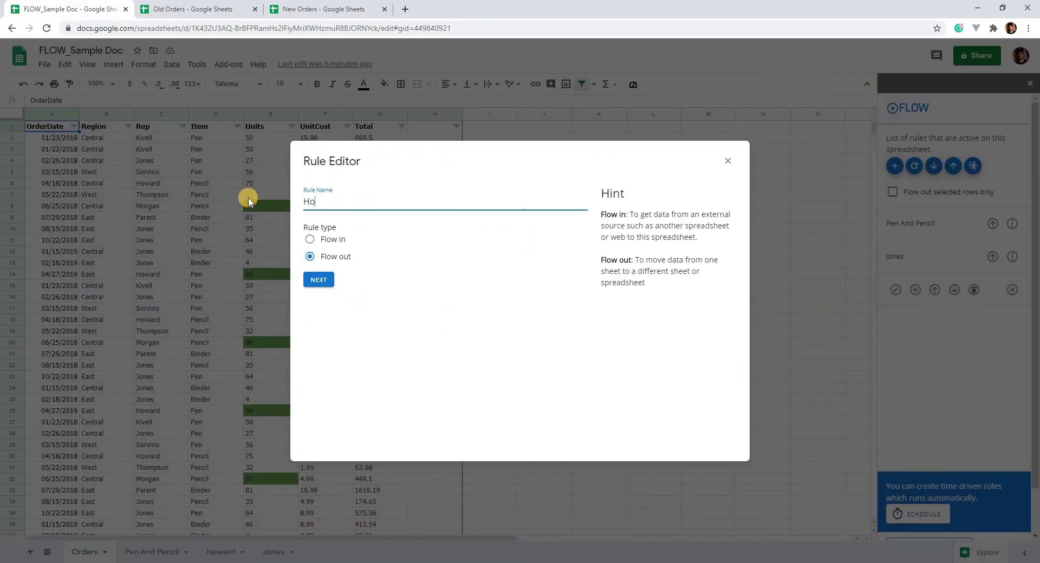
pyautogui.click(319, 281)
pyautogui.click(354, 323)
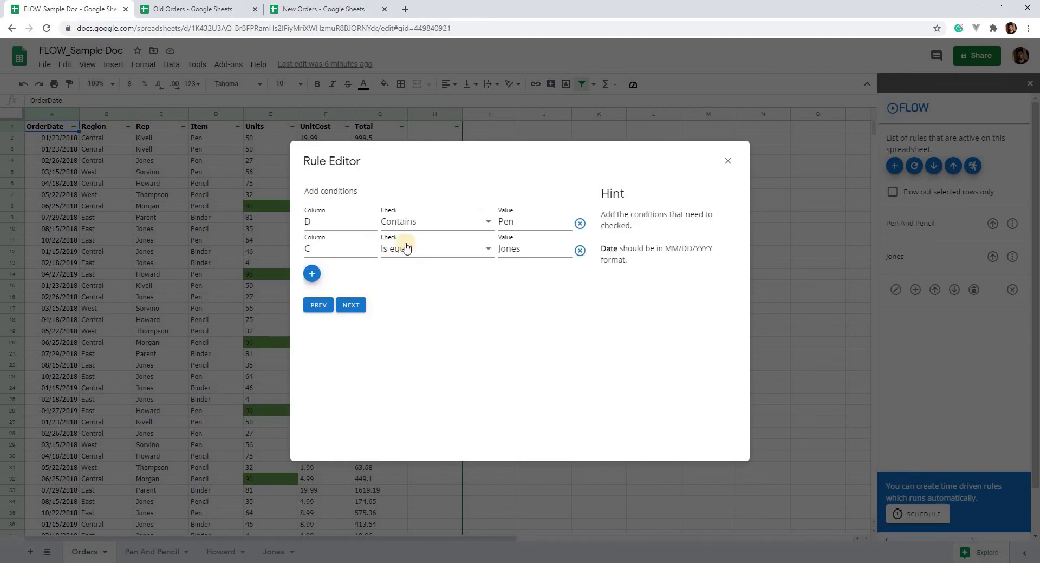
# - Change the copied rule's column C condition value to the name of the third sheet's rep
pyautogui.moveTo(521, 248); pyautogui.dragTo(470, 251)
pyautogui.write('Howard')
pyautogui.click(351, 305)
# - Set the copied rule's destination sheet to the third sheet, save the rule and refresh the rule list
pyautogui.moveTo(360, 301); pyautogui.dragTo(235, 303)
pyautogui.write('Howard')
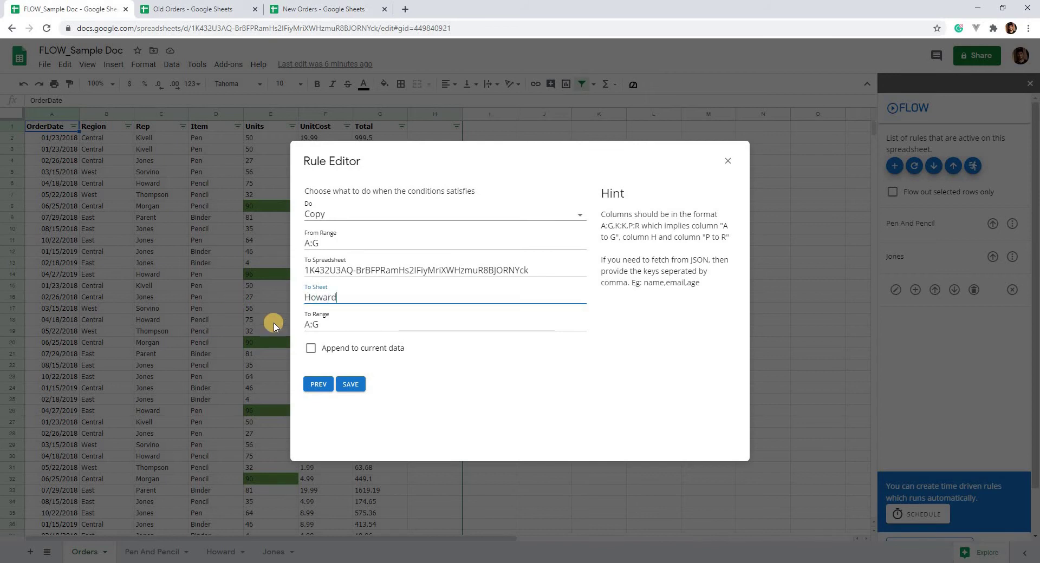
pyautogui.click(353, 386)
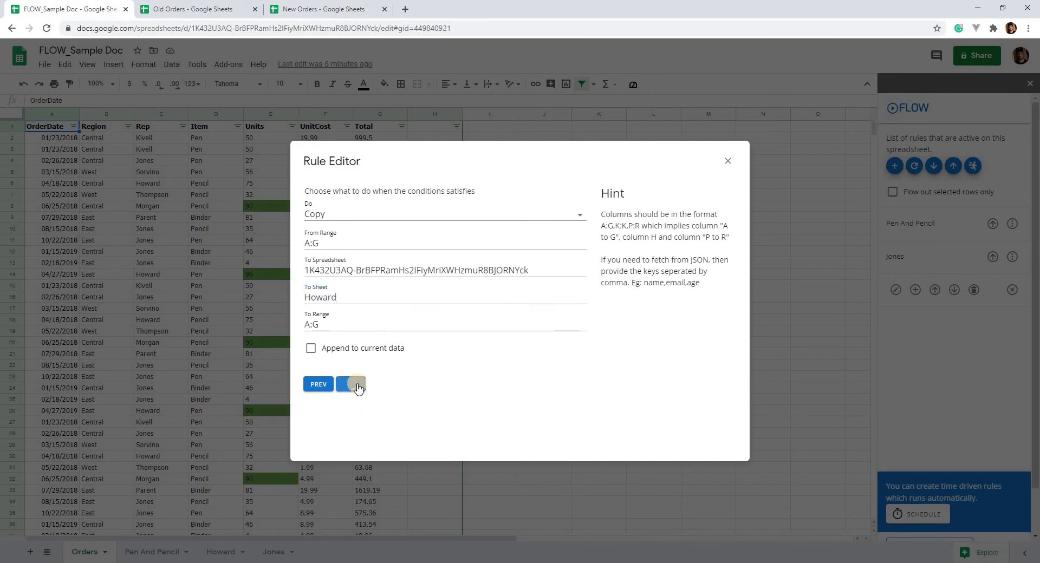
pyautogui.click(727, 161)
pyautogui.click(914, 168)
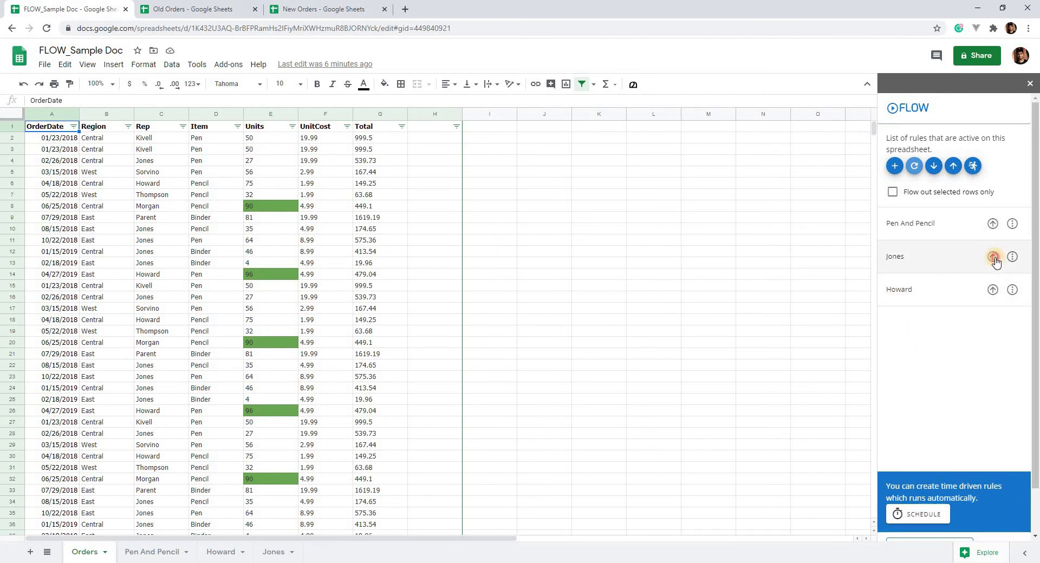
# - Run the rule for the fourth sheet's rep and view the copied orders in that sheet
pyautogui.click(994, 258)
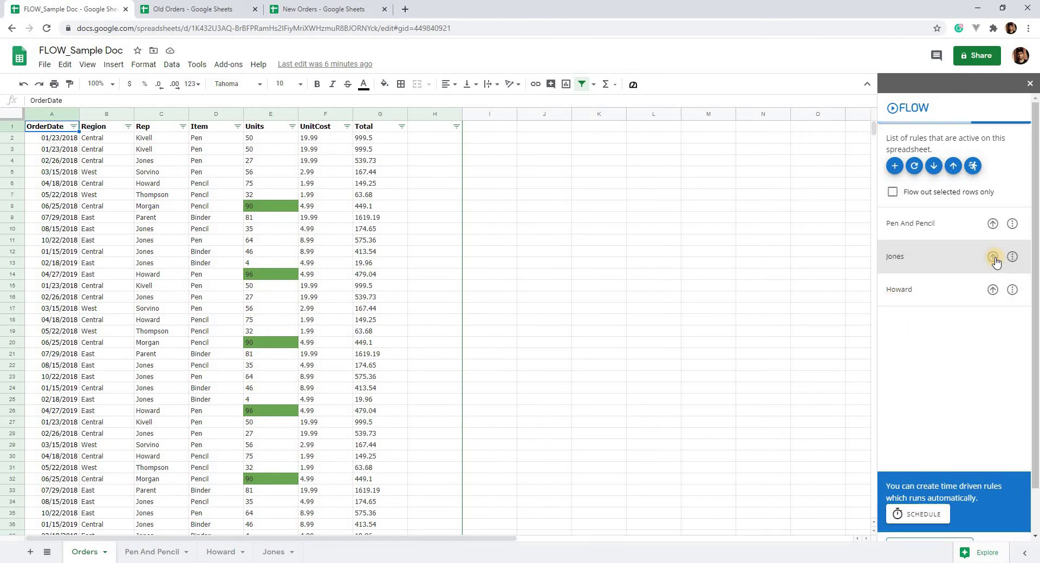
pyautogui.click(281, 552)
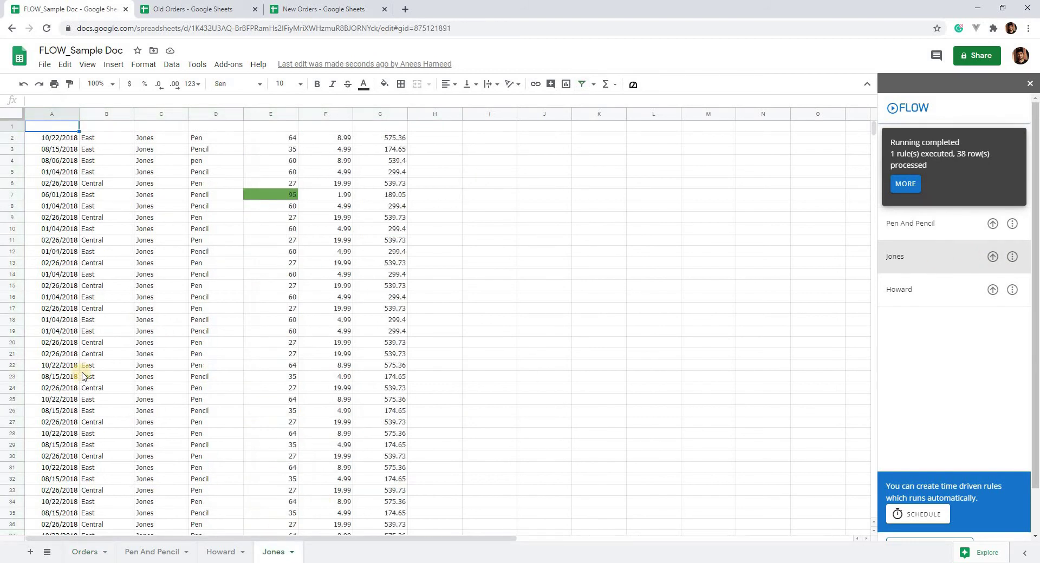
# - Run the rule for the third sheet's rep and review the copied orders in that sheet before returning to Orders
pyautogui.click(102, 552)
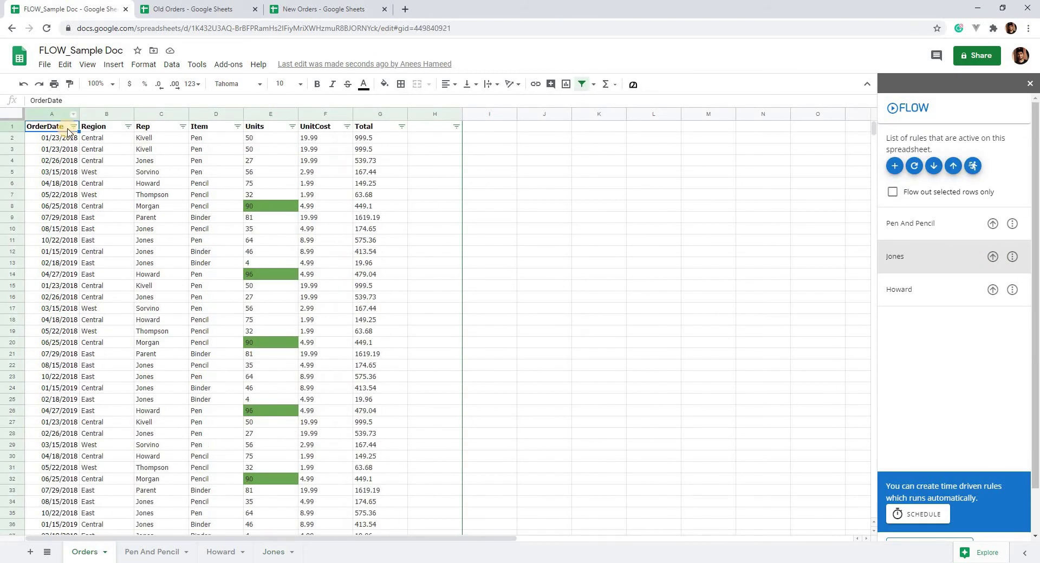
pyautogui.click(274, 552)
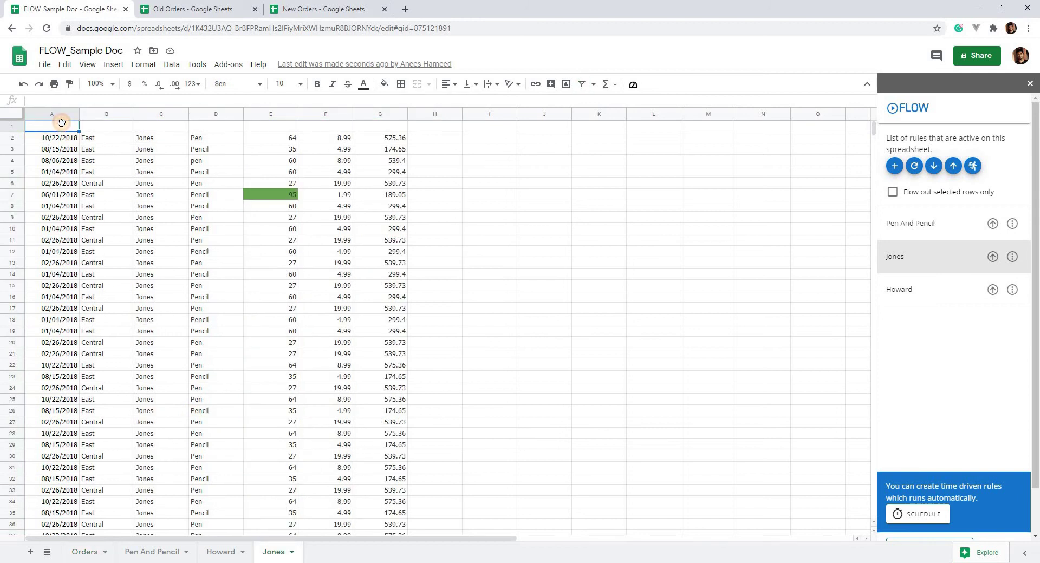
pyautogui.click(220, 552)
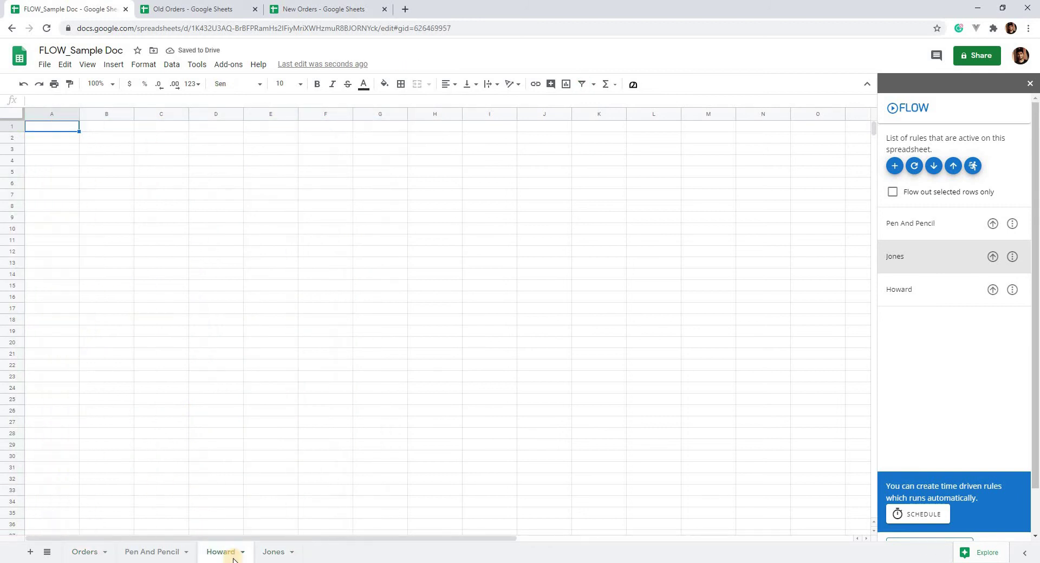
pyautogui.click(993, 290)
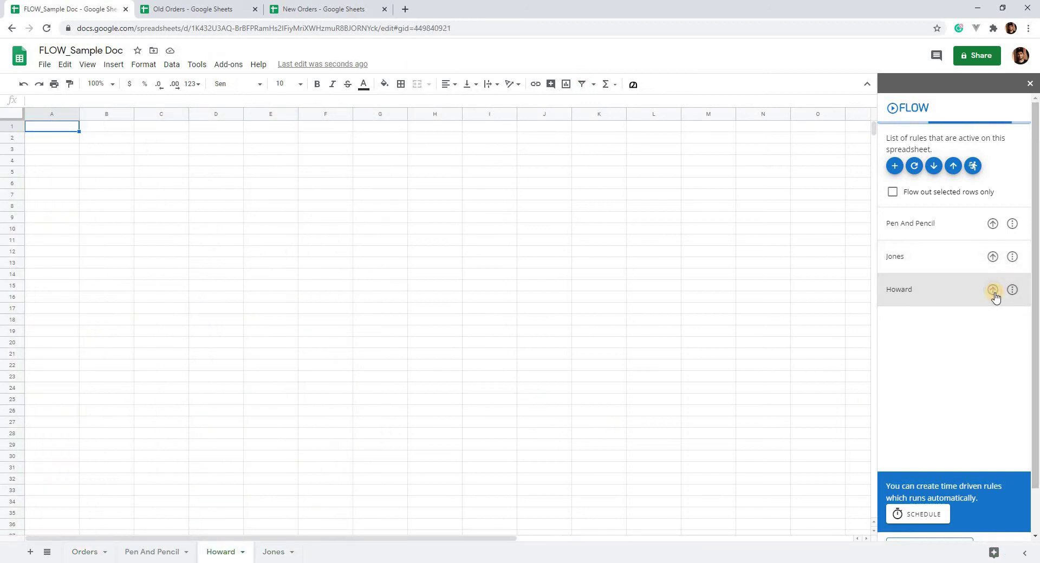
pyautogui.click(219, 552)
pyautogui.click(84, 552)
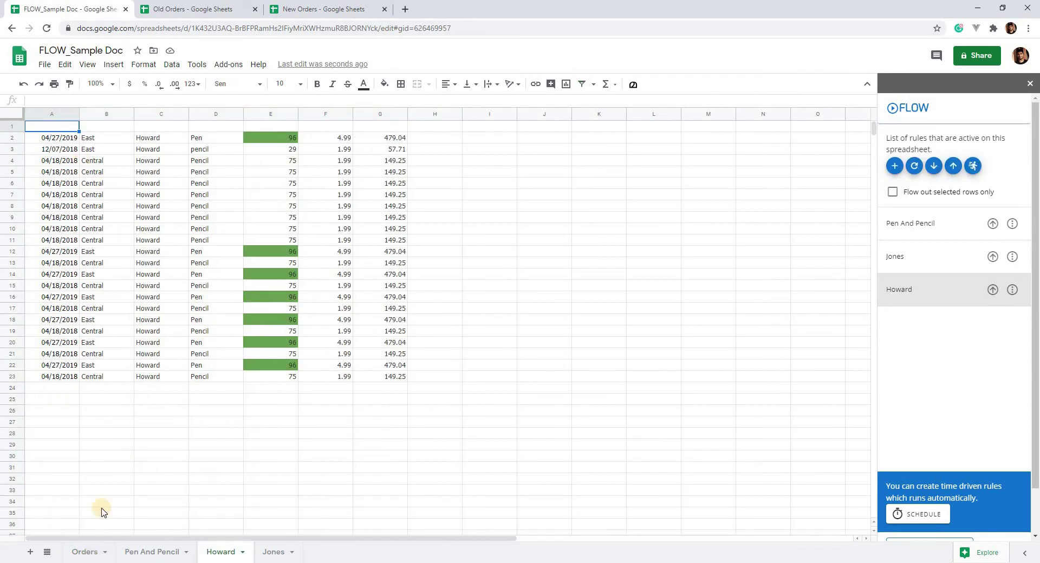
pyautogui.click(218, 553)
pyautogui.moveTo(211, 138); pyautogui.dragTo(214, 378)
pyautogui.click(229, 126)
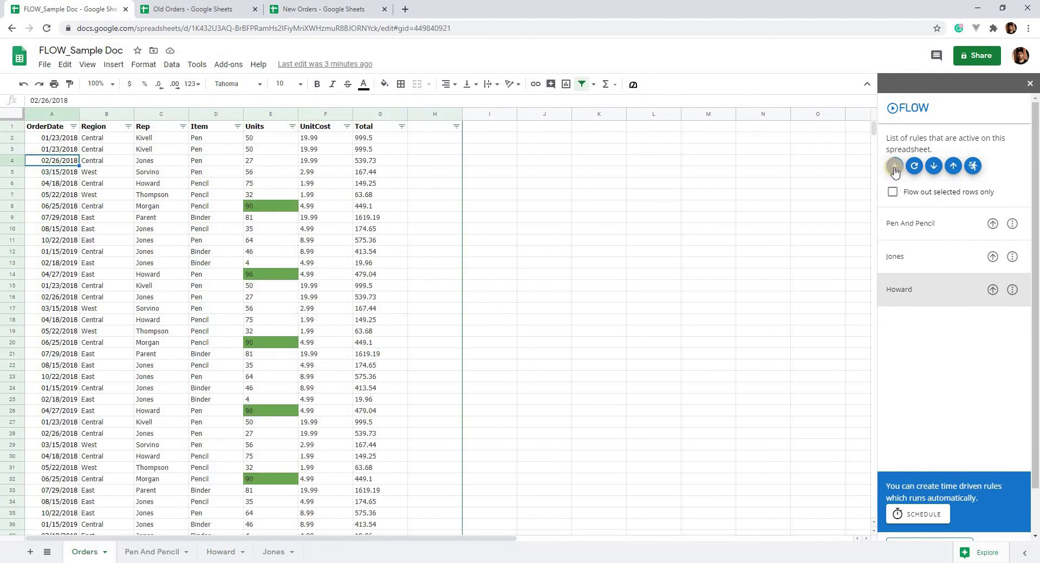
# - Create a manually run Flow out rule named "Old orders" that runs in the Orders sheet
pyautogui.click(895, 166)
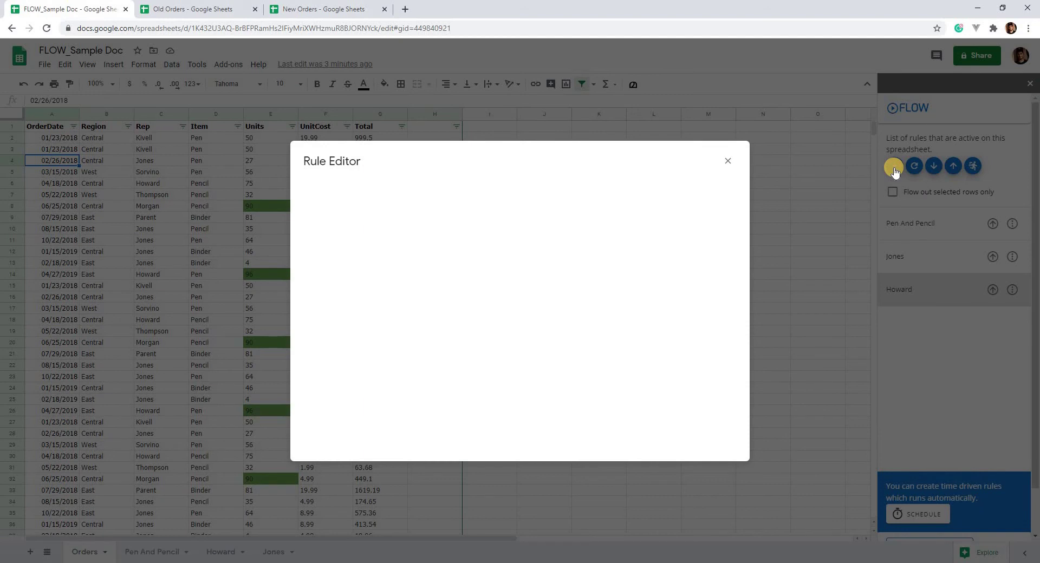
pyautogui.click(418, 204)
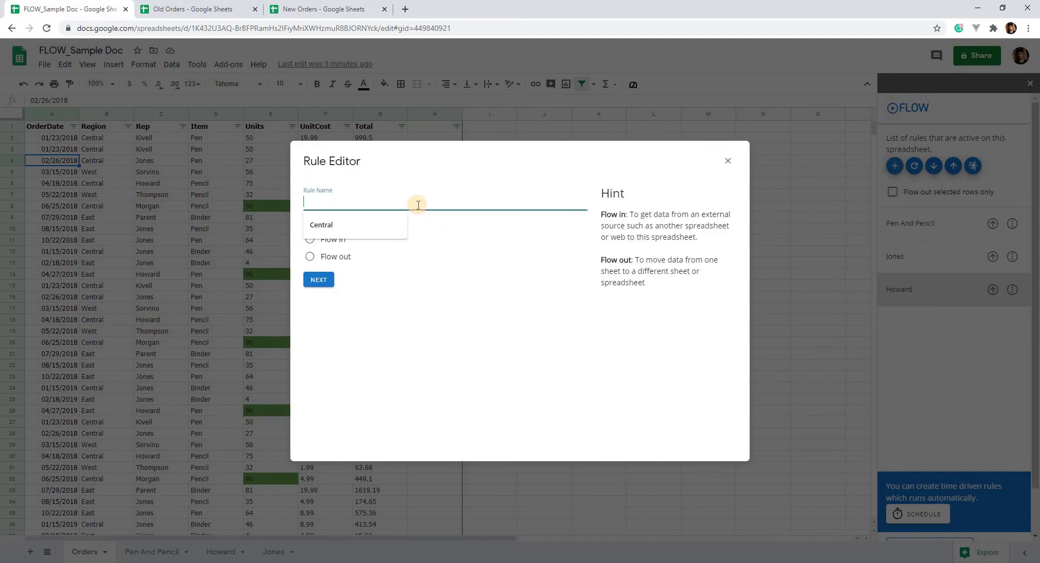
pyautogui.write('Old orders')
pyautogui.click(338, 258)
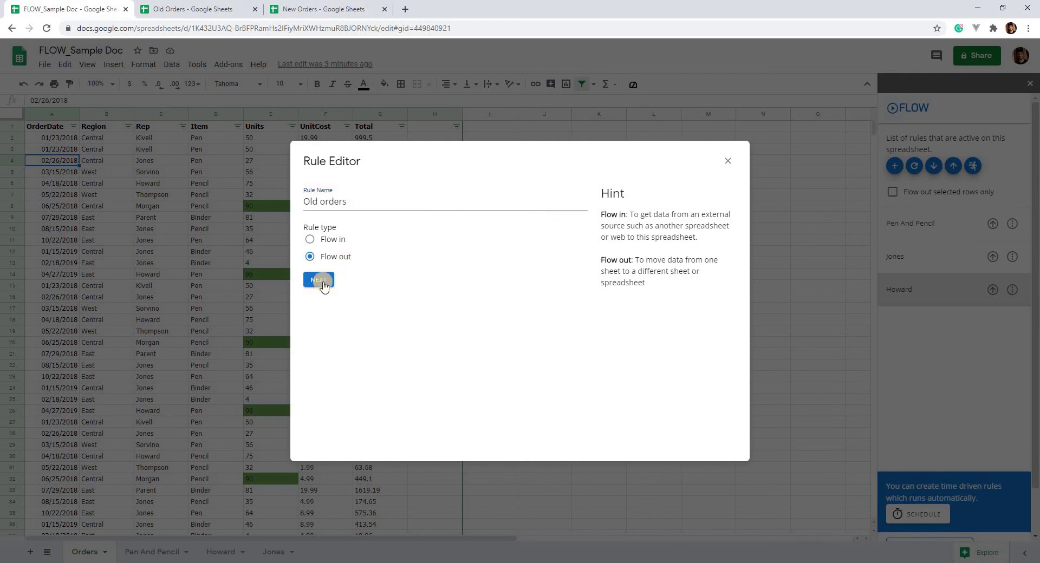
pyautogui.click(320, 286)
pyautogui.click(372, 267)
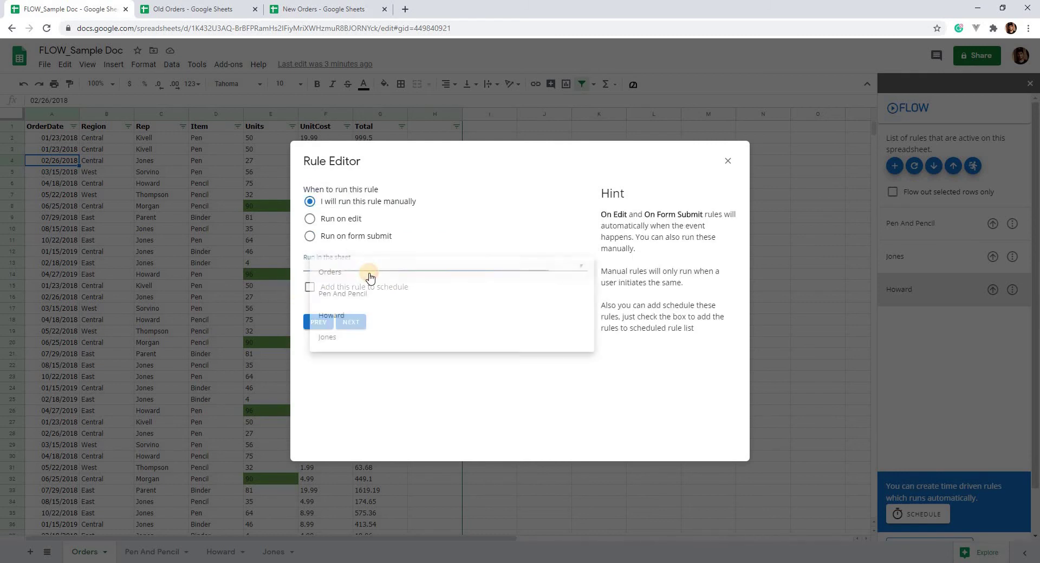
pyautogui.click(354, 309)
pyautogui.click(351, 320)
# - Add a condition to the Old orders rule that the date in column A is less than 01/01/2019
pyautogui.click(349, 221)
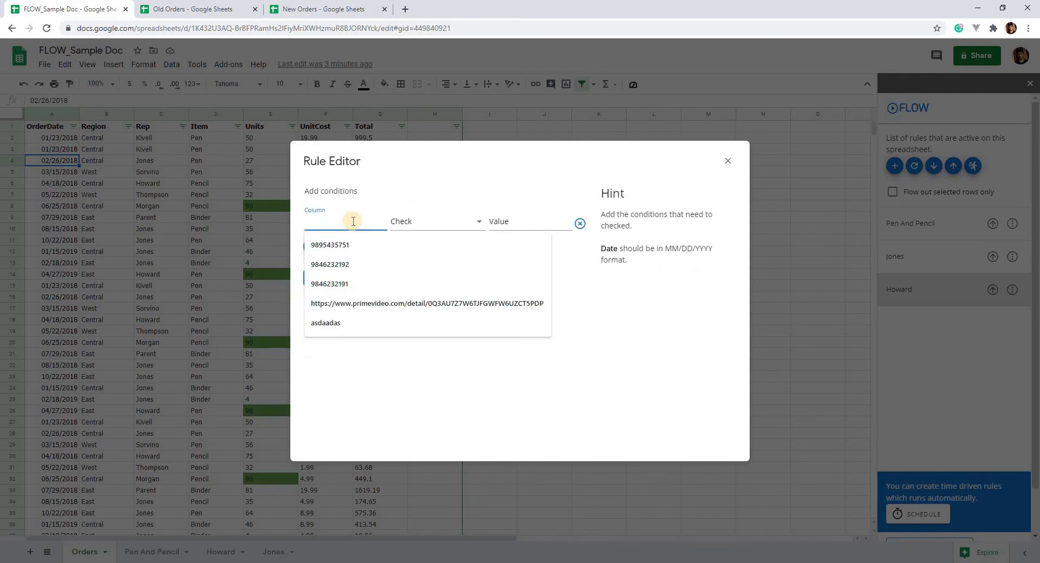
pyautogui.write('A')
pyautogui.click(443, 224)
pyautogui.scroll(-5, 454, 331)
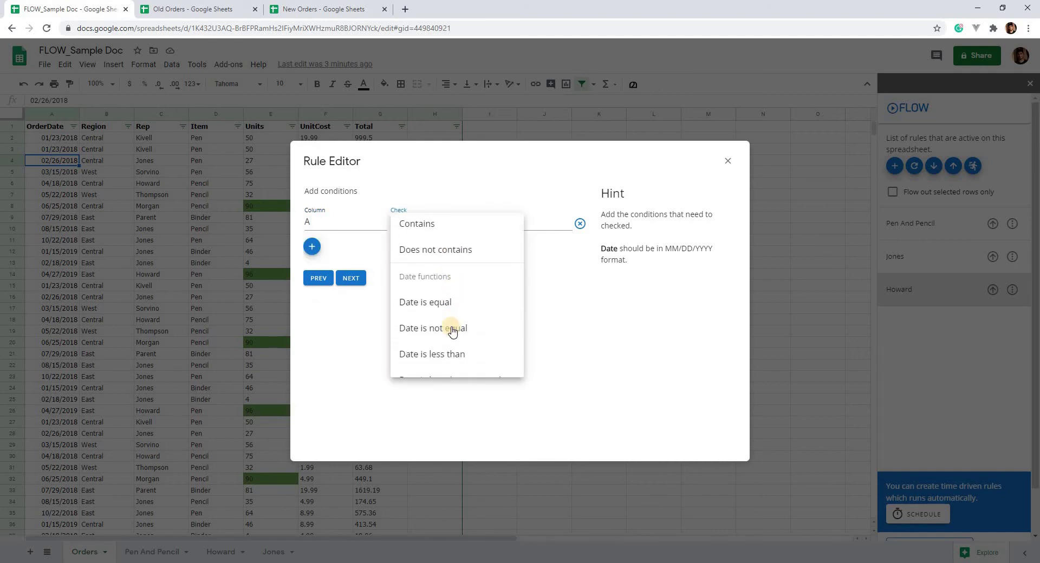
pyautogui.scroll(-2, 453, 332)
pyautogui.click(450, 305)
pyautogui.click(527, 227)
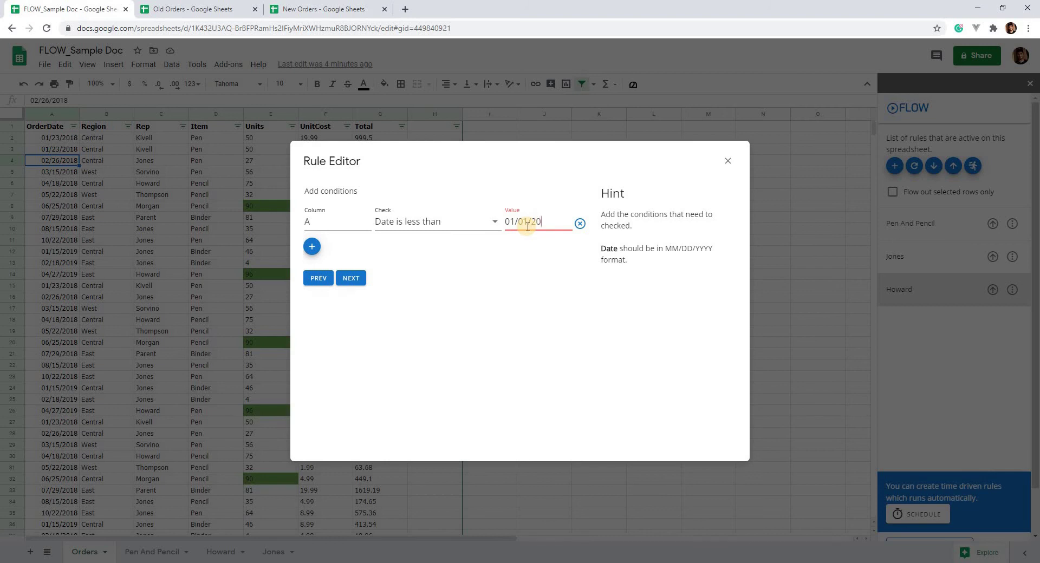
pyautogui.click(351, 279)
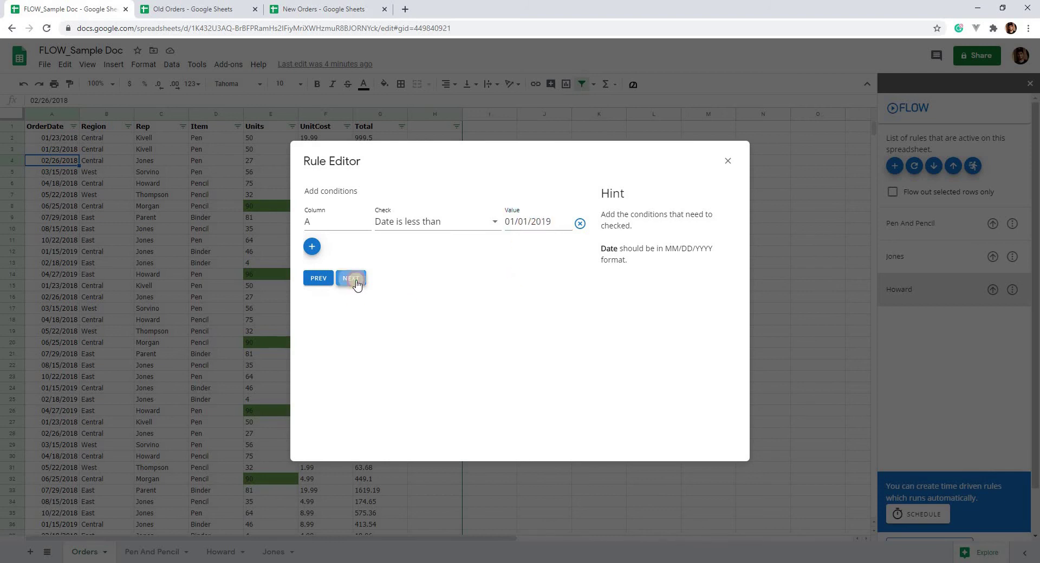
# - Set the Old orders rule's action to Copy with the source range A:G
pyautogui.click(359, 217)
pyautogui.click(350, 245)
pyautogui.click(355, 243)
pyautogui.write('A:G')
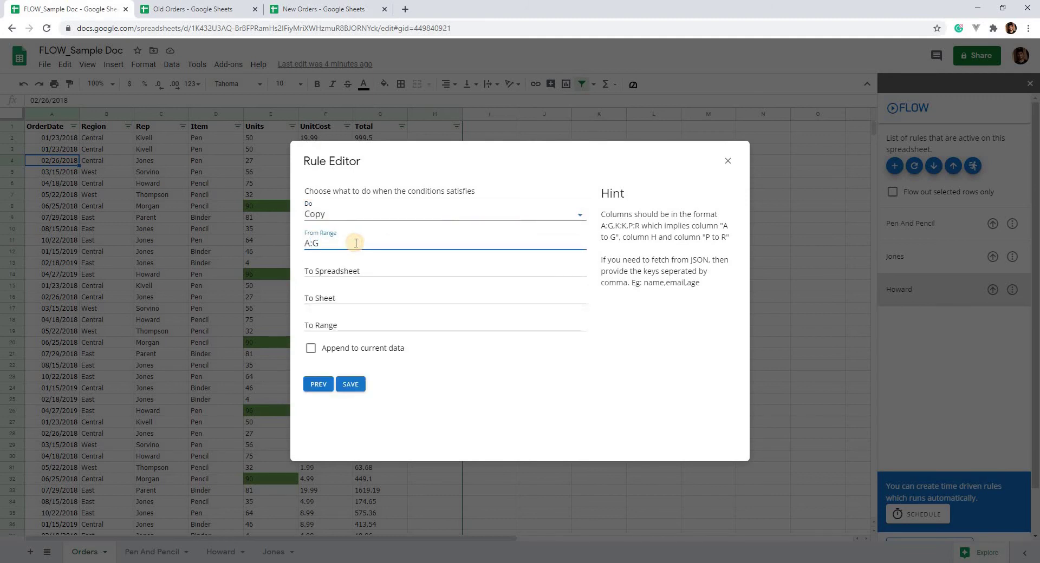
# - Copy the spreadsheet ID from the Old Orders file's URL and enter it as the rule's destination spreadsheet
pyautogui.click(227, 11)
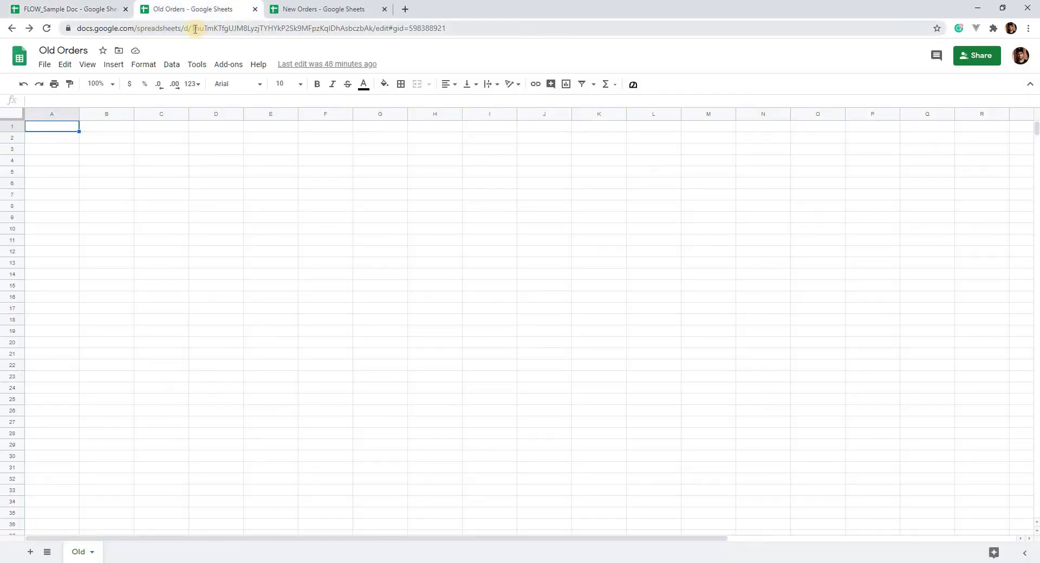
pyautogui.moveTo(195, 29); pyautogui.dragTo(374, 28)
pyautogui.hotkey('ctrl', 'c')
pyautogui.click(103, 8)
pyautogui.click(372, 265)
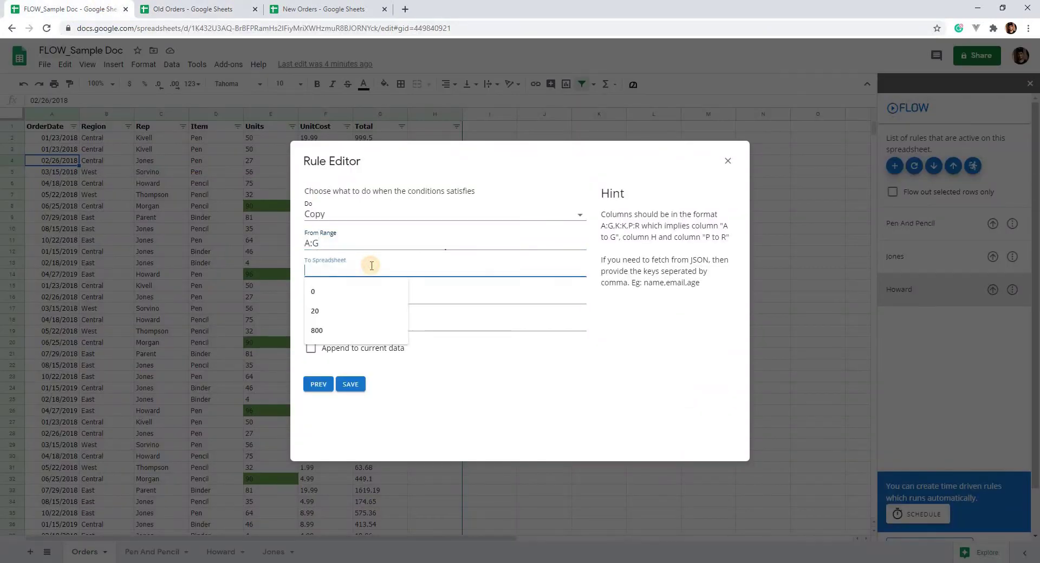
pyautogui.hotkey('ctrl', 'v')
# - Set the destination sheet to Old and its range to A:G, save the rule and refresh the rule list
pyautogui.click(370, 292)
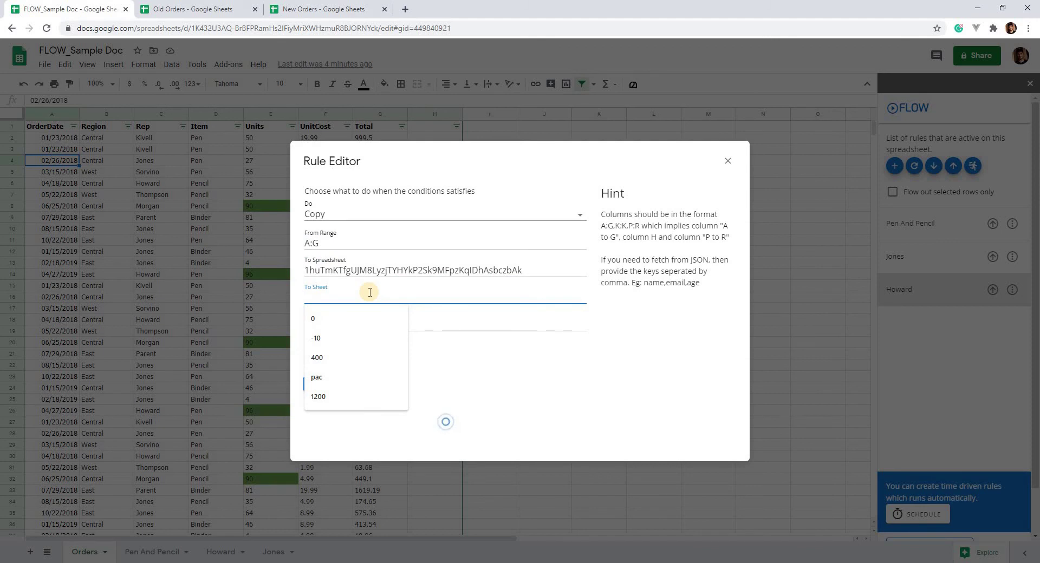
pyautogui.write('Old')
pyautogui.click(359, 325)
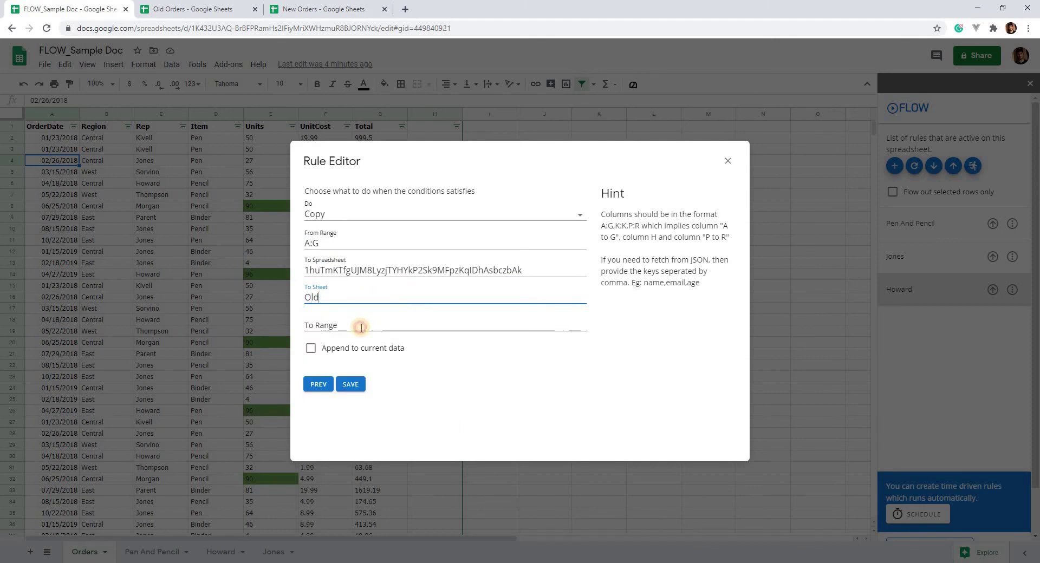
pyautogui.write('A:G')
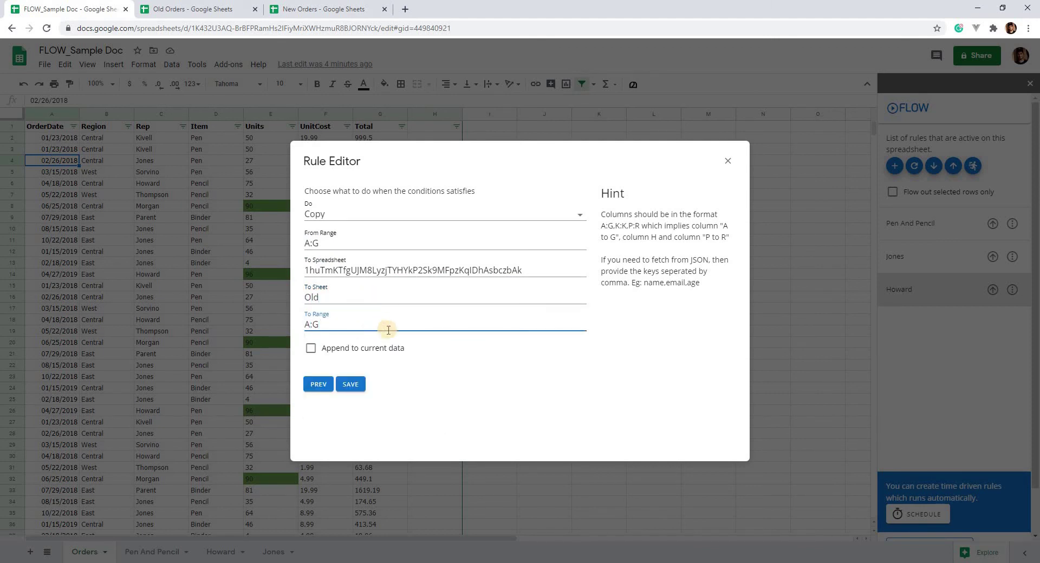
pyautogui.click(351, 385)
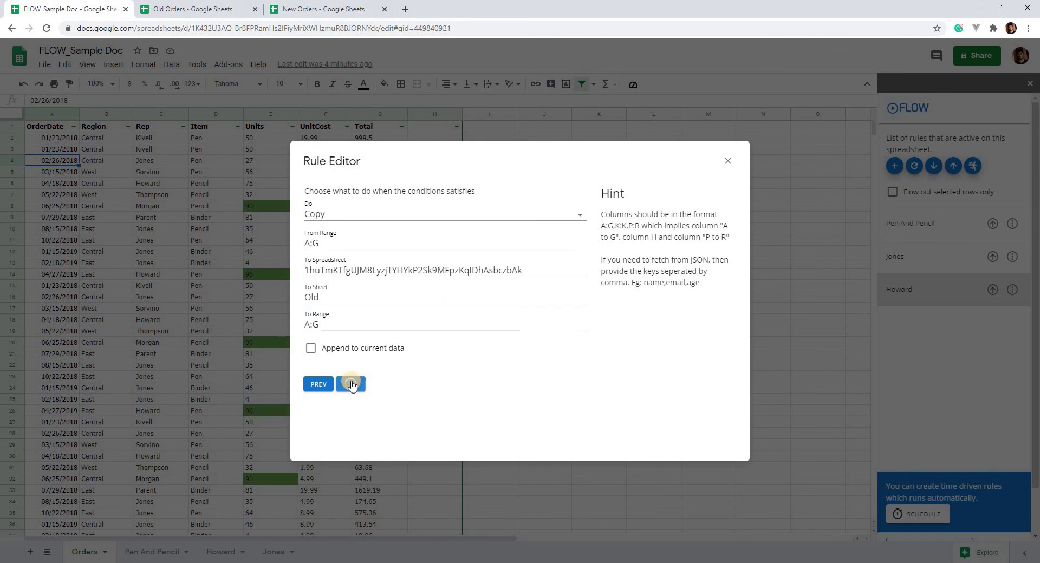
pyautogui.click(729, 162)
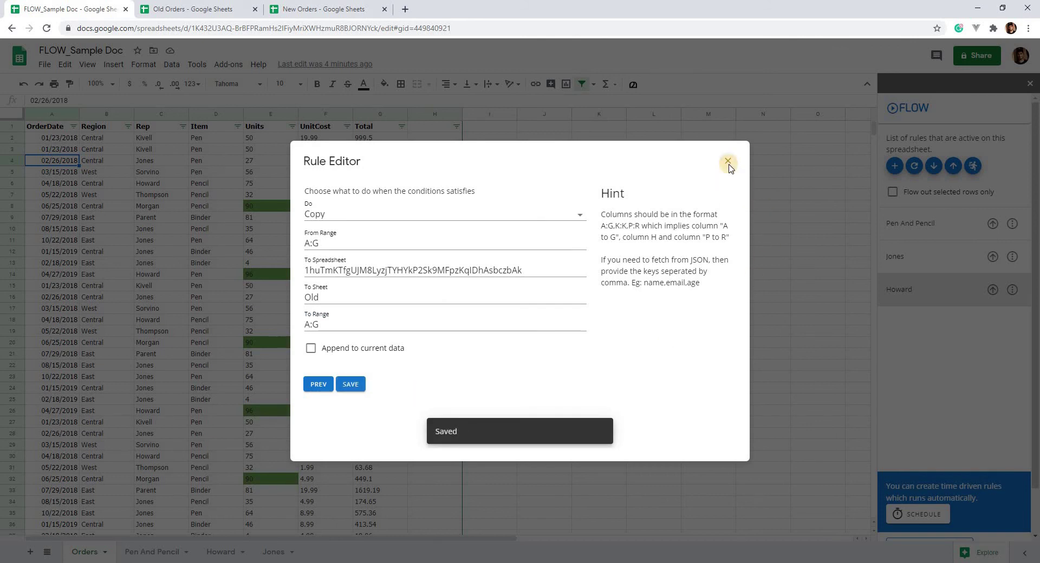
pyautogui.click(916, 167)
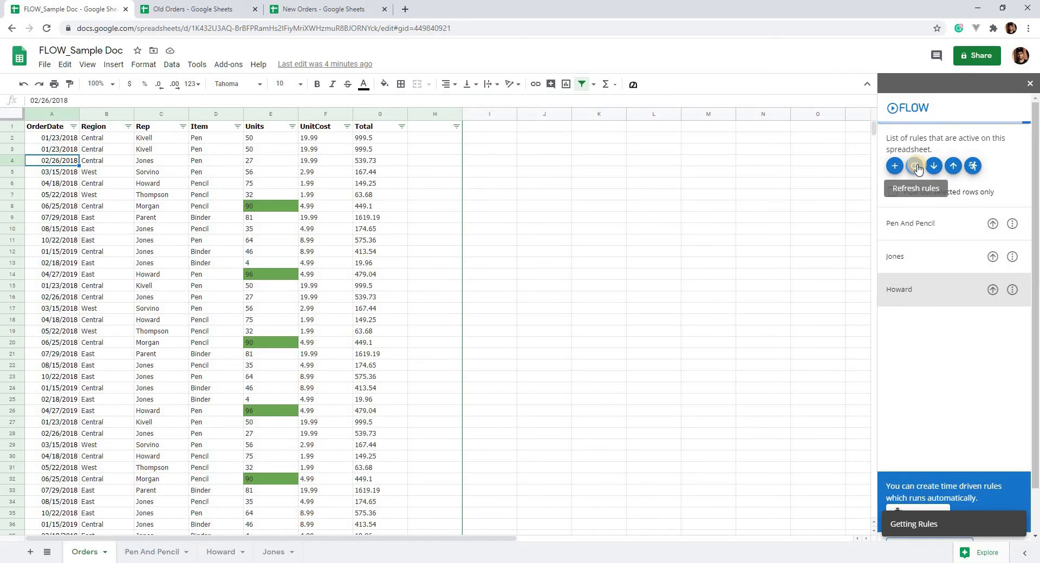
# - Create a manually run Flow out rule named "New orders" that runs in the Orders sheet
pyautogui.click(896, 167)
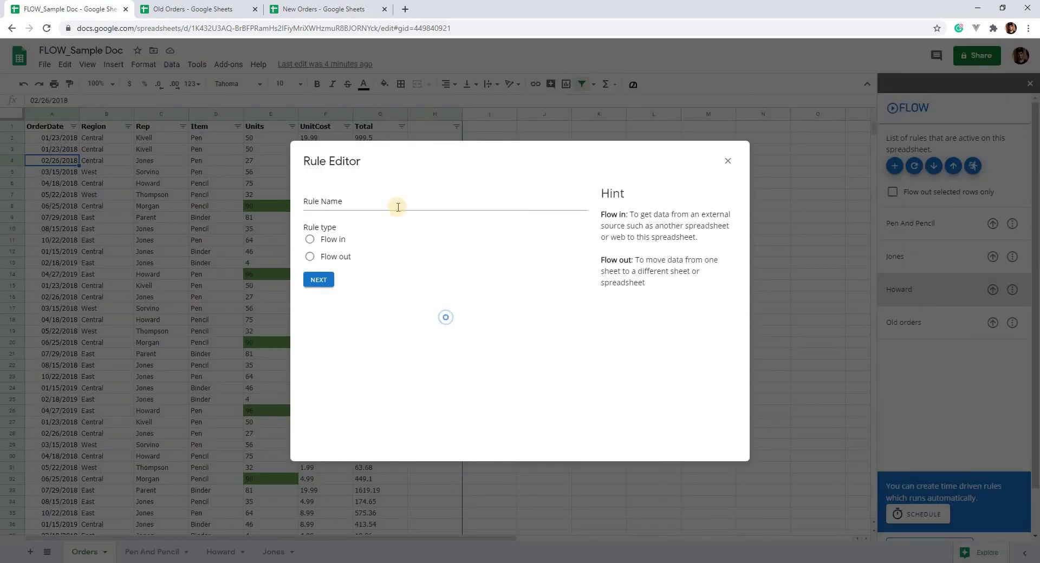
pyautogui.click(398, 205)
pyautogui.write('New orders')
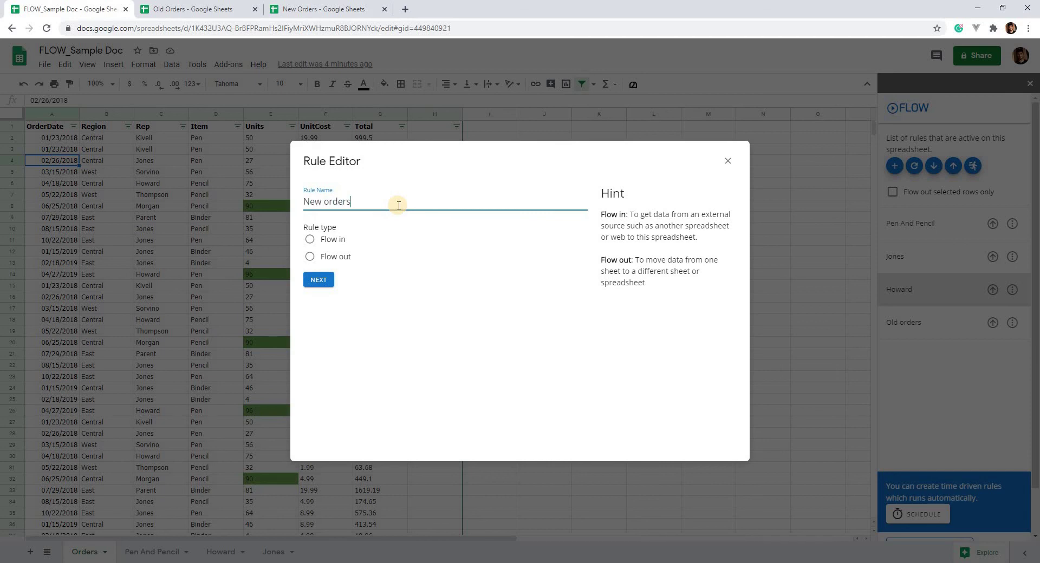
pyautogui.click(334, 257)
pyautogui.click(325, 280)
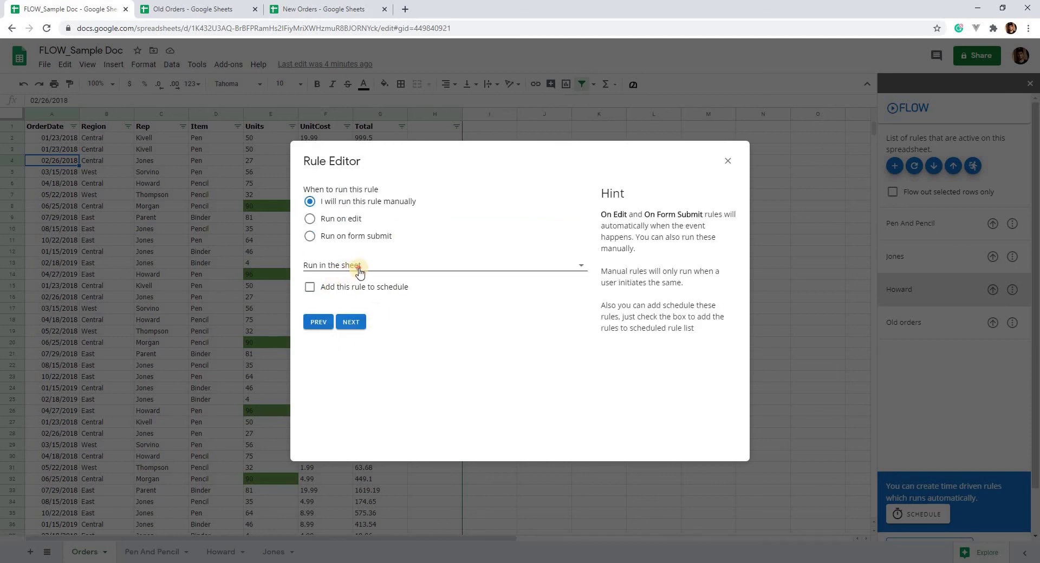
pyautogui.click(360, 267)
pyautogui.click(360, 272)
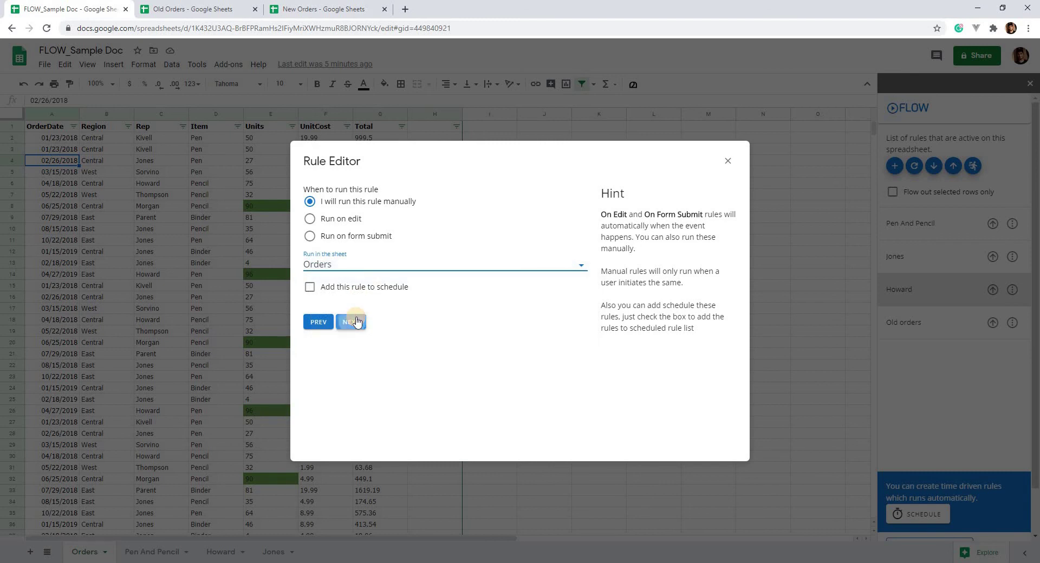
pyautogui.click(357, 322)
# - Add a condition to the New orders rule that the date in column A is greater than or equal to 01/01/2019
pyautogui.click(343, 223)
pyautogui.write('A')
pyautogui.click(427, 222)
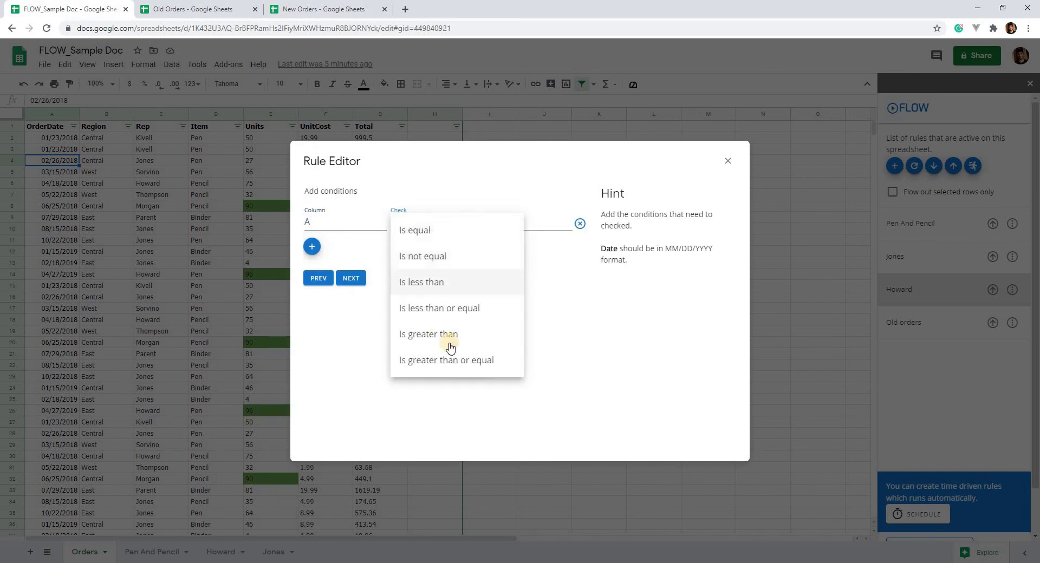
pyautogui.scroll(-5, 451, 347)
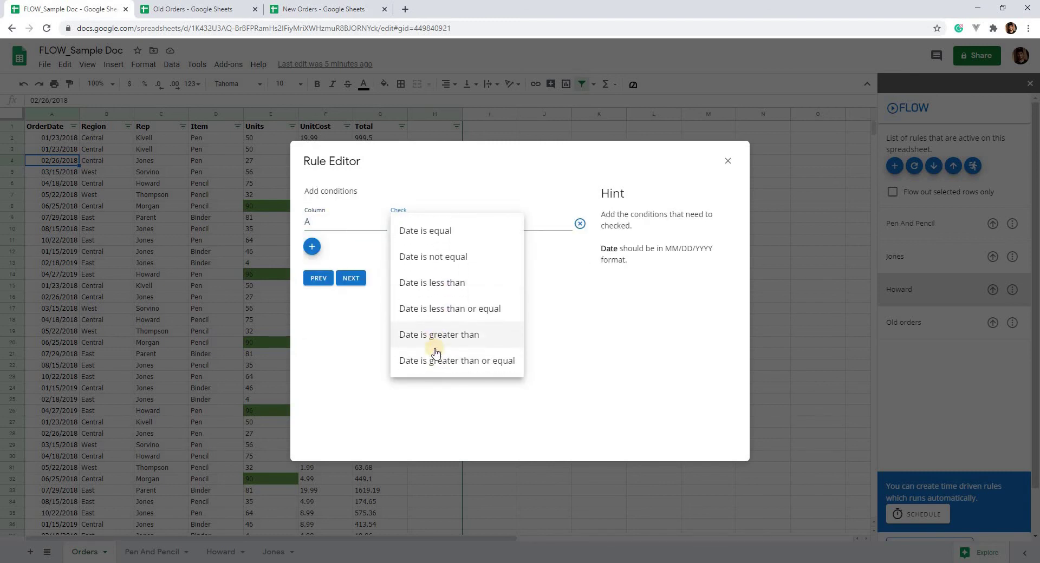
pyautogui.click(436, 361)
pyautogui.click(547, 224)
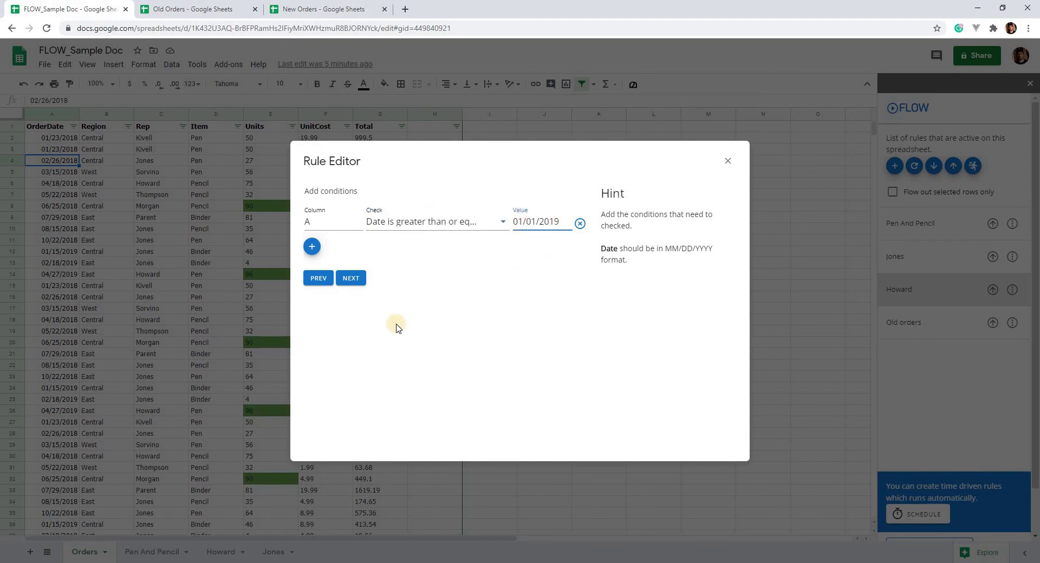
pyautogui.click(351, 278)
# - Set the New orders rule's action to Copy with the source range A:G
pyautogui.click(372, 216)
pyautogui.click(364, 239)
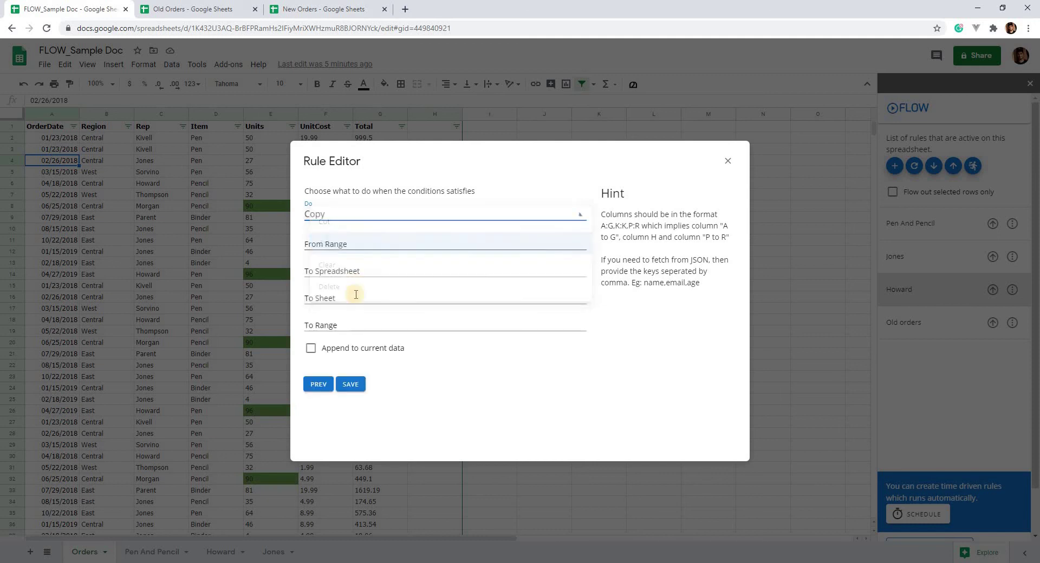
pyautogui.click(367, 244)
pyautogui.write('A:G')
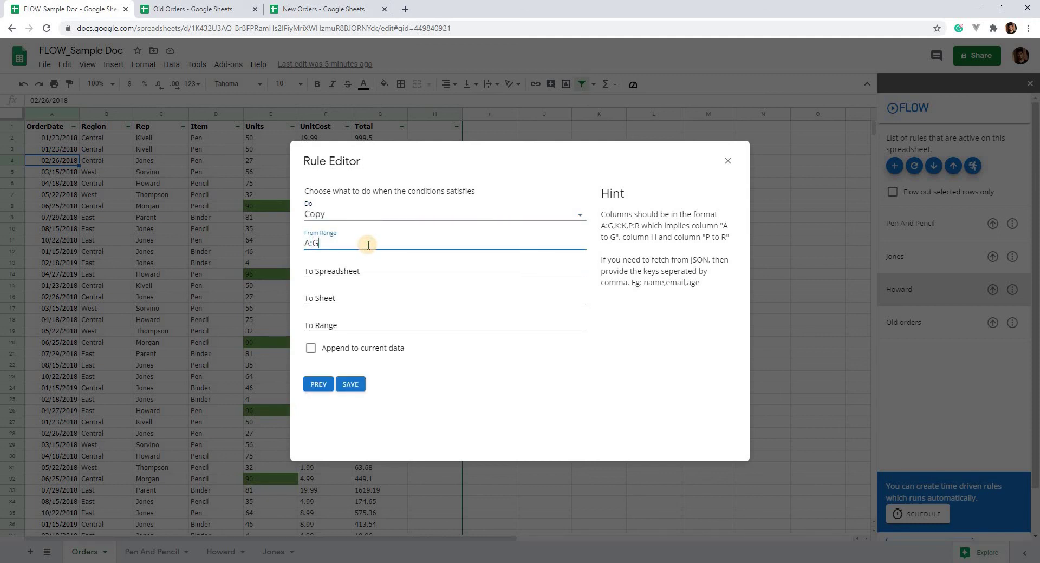
# - Copy the spreadsheet ID from the New Orders file's URL and enter it as the rule's destination spreadsheet
pyautogui.click(331, 6)
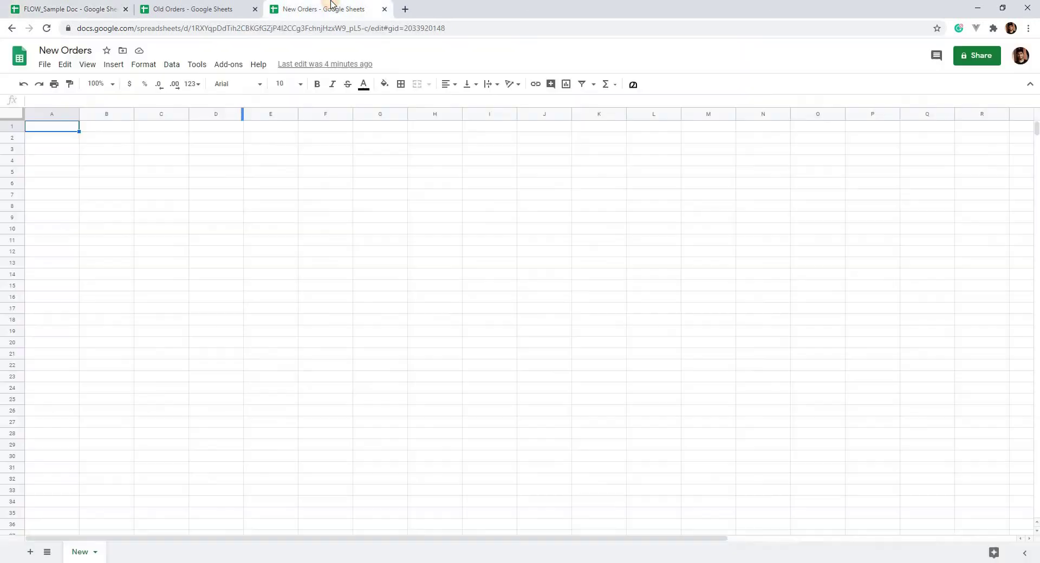
pyautogui.moveTo(194, 28); pyautogui.dragTo(372, 28)
pyautogui.hotkey('ctrl', 'c')
pyautogui.click(105, 8)
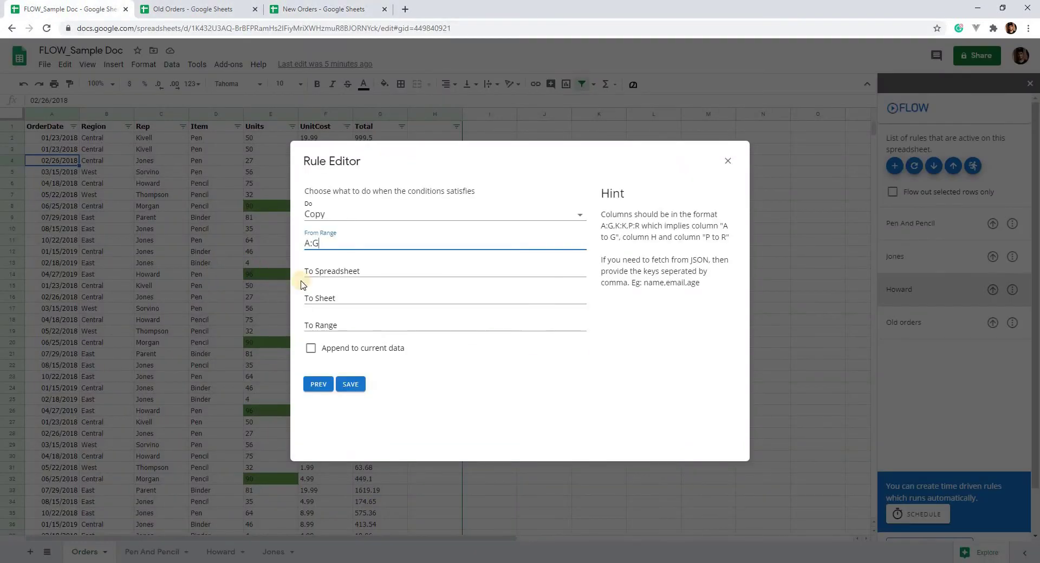
pyautogui.click(336, 271)
pyautogui.hotkey('ctrl', 'v')
# - Set the New orders rule's destination to sheet New, range A:G, save the rule, and refresh the rule list
pyautogui.click(357, 293)
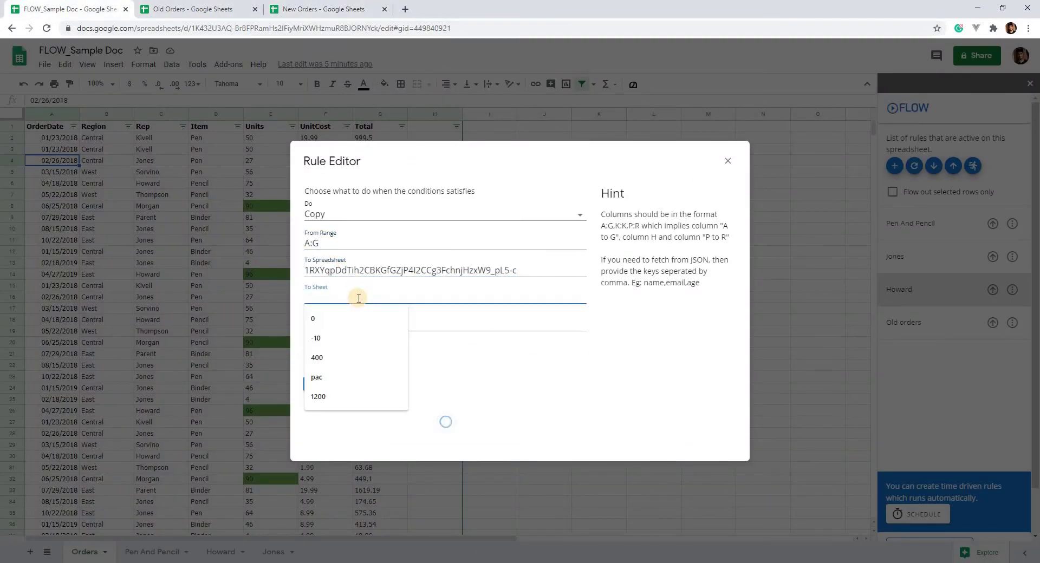
pyautogui.write('New')
pyautogui.click(359, 331)
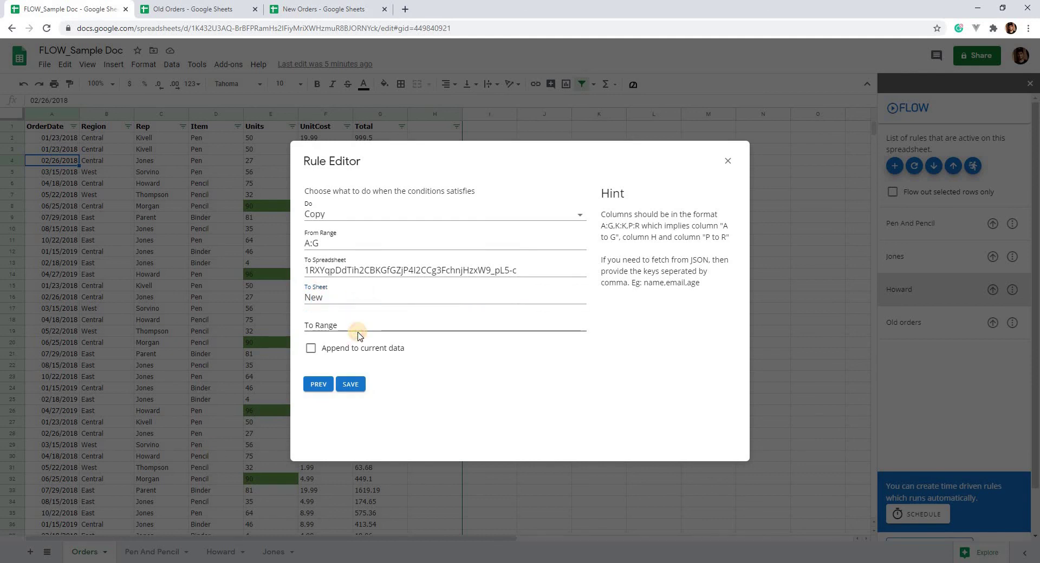
pyautogui.write('A:G')
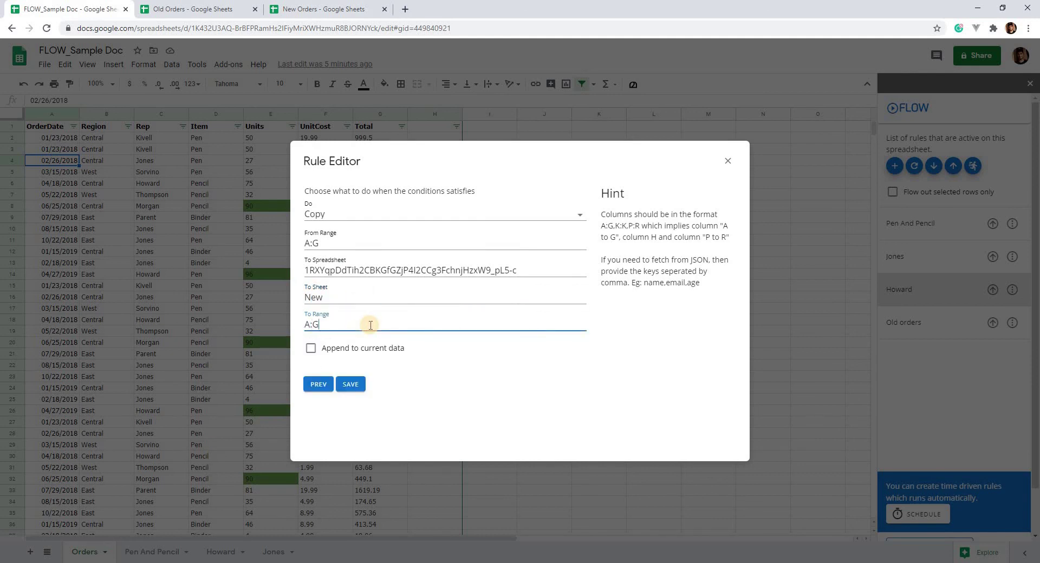
pyautogui.click(361, 385)
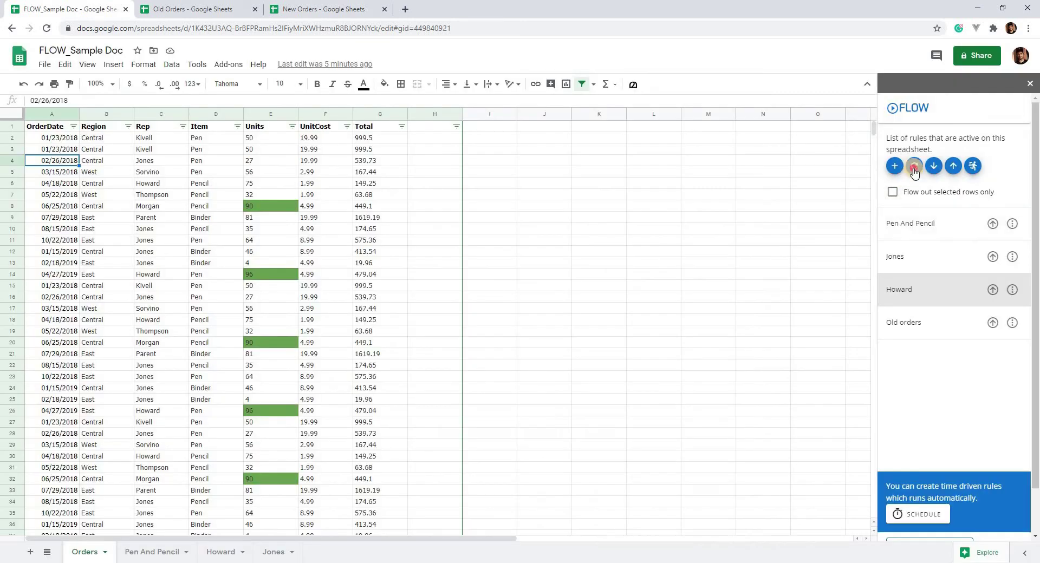
pyautogui.click(914, 167)
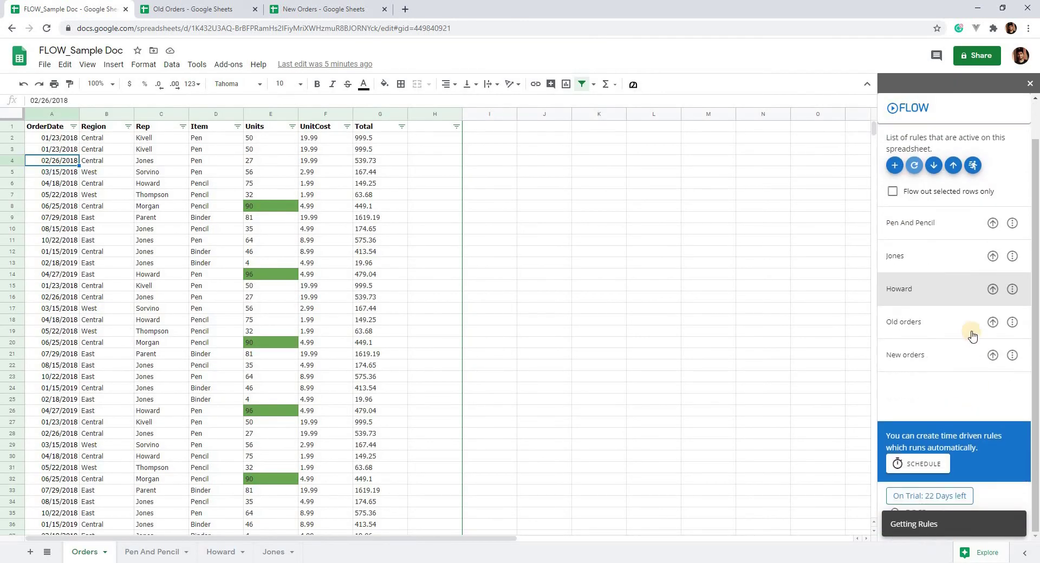
# - Run the Old orders rule and review the copied rows in the Old Orders spreadsheet
pyautogui.click(993, 324)
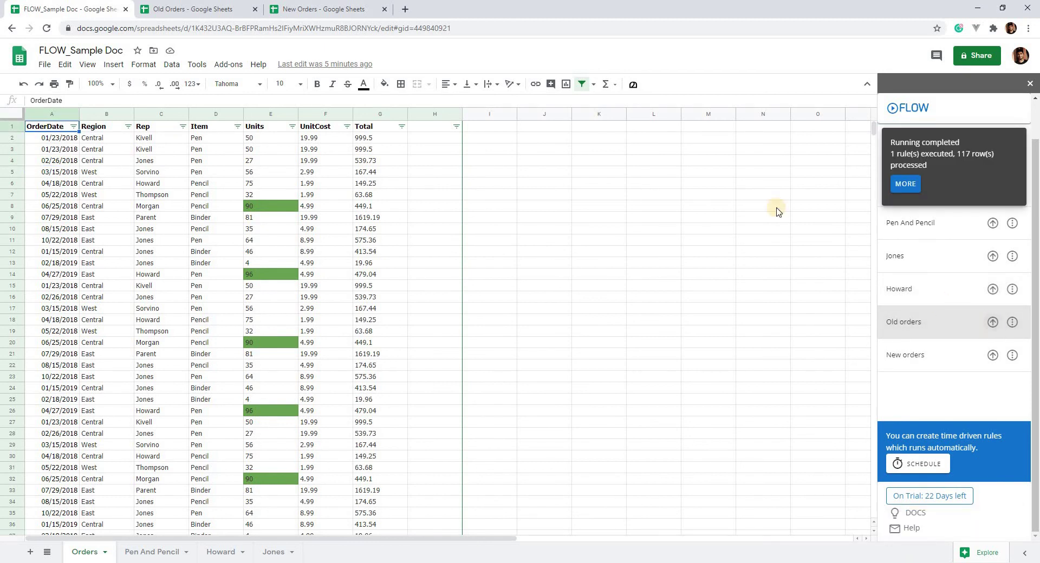
pyautogui.click(215, 8)
pyautogui.scroll(-3, 76, 270)
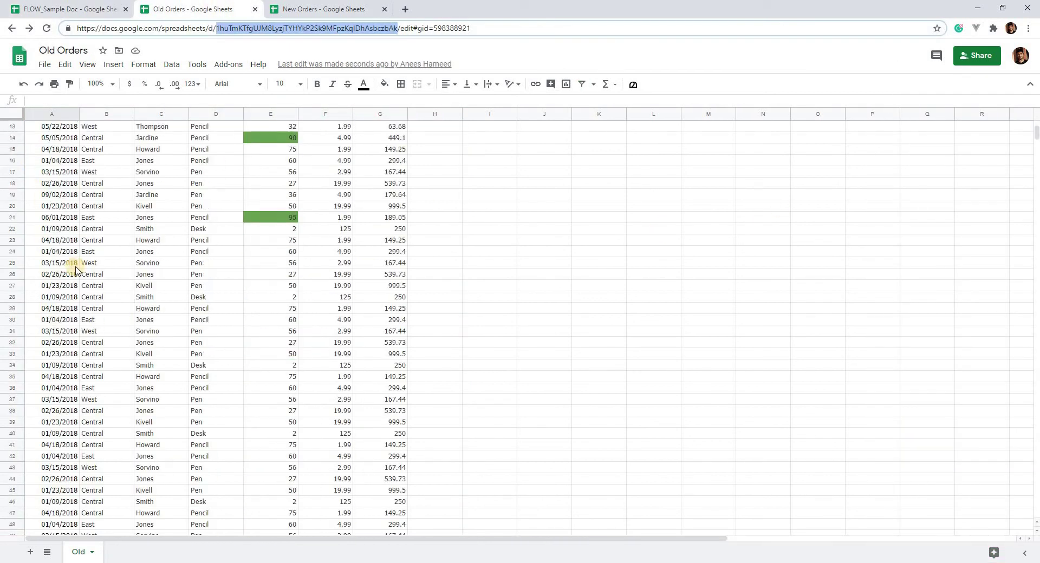
pyautogui.scroll(3, 76, 271)
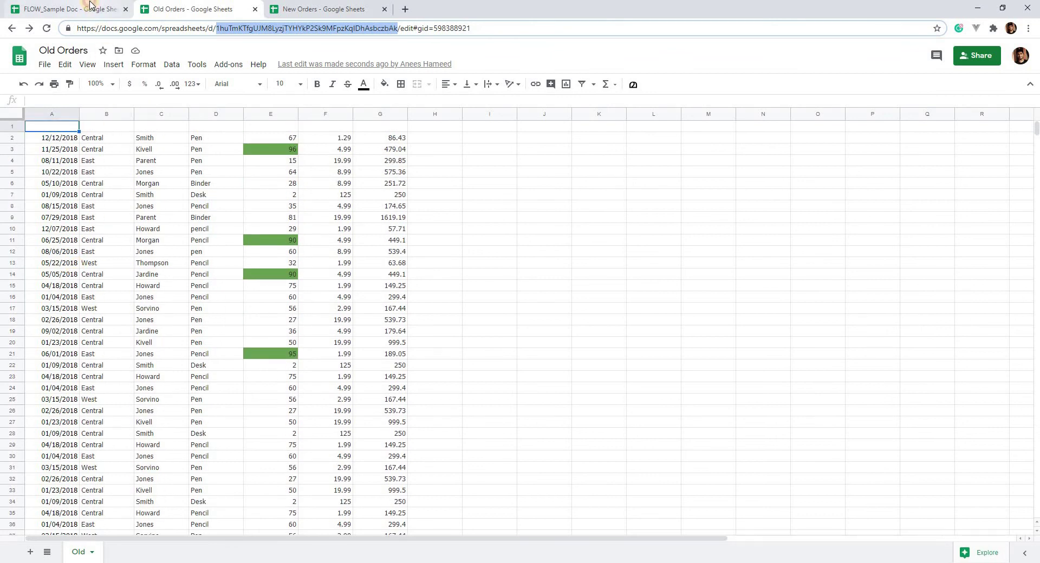
# - Copy the header row, OrderDate through Total, from the Orders sheet into row 1 of the Old Orders spreadsheet
pyautogui.click(92, 13)
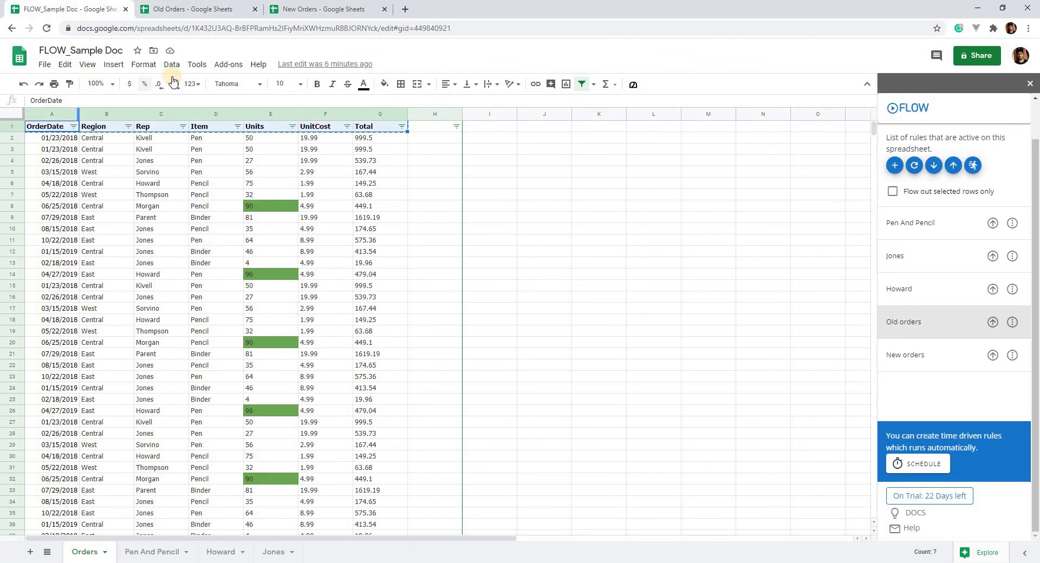
pyautogui.click(192, 9)
pyautogui.write('OrderDate\tRegion\tRep\tItem\tUnits\tUnitCost\tTotal')
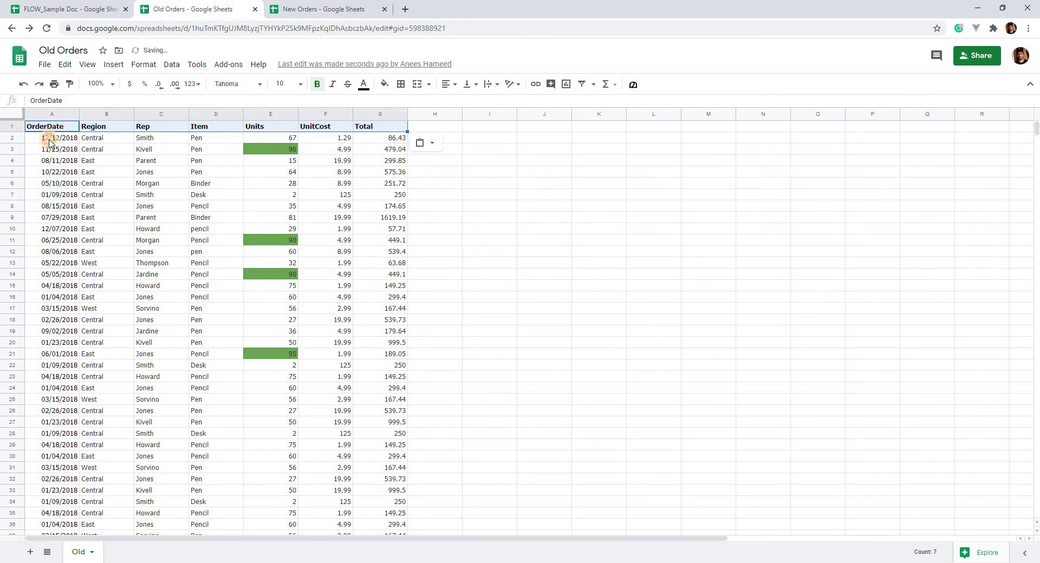
# - Add a filter to the Old Orders data and check the dates listed in the OrderDate column's filter values
pyautogui.click(581, 84)
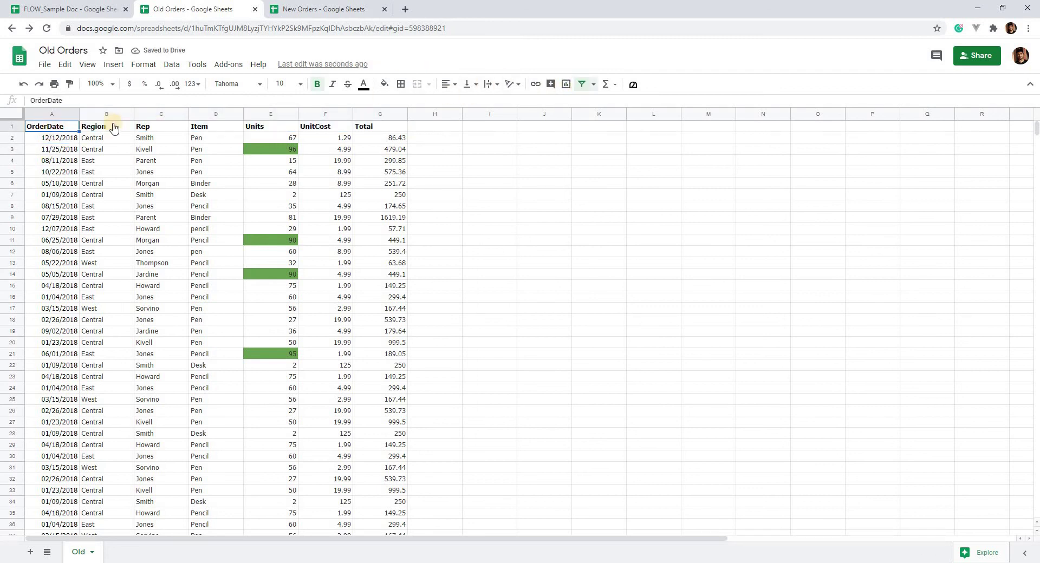
pyautogui.click(74, 126)
pyautogui.scroll(-4, 181, 347)
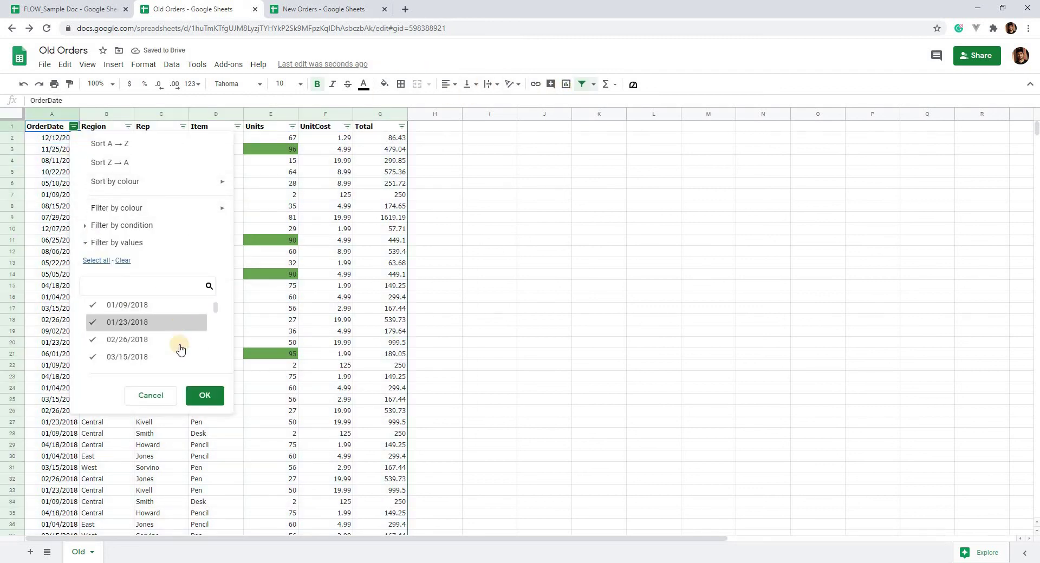
pyautogui.scroll(-5, 181, 348)
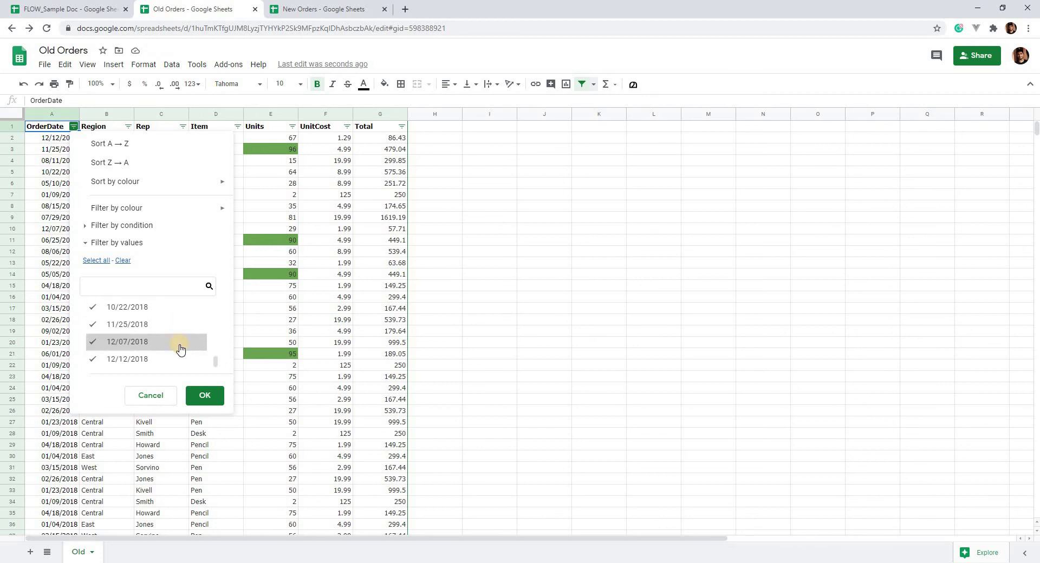
pyautogui.click(51, 120)
# - Run the New orders rule from FLOW_Sample Doc and review the copied rows in the New Orders spreadsheet
pyautogui.click(86, 6)
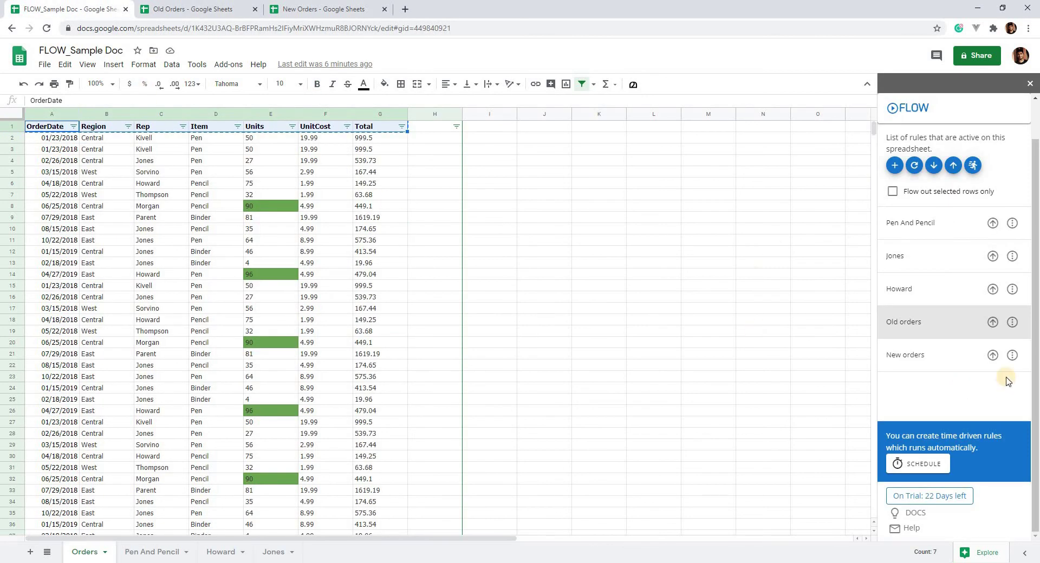
pyautogui.click(993, 356)
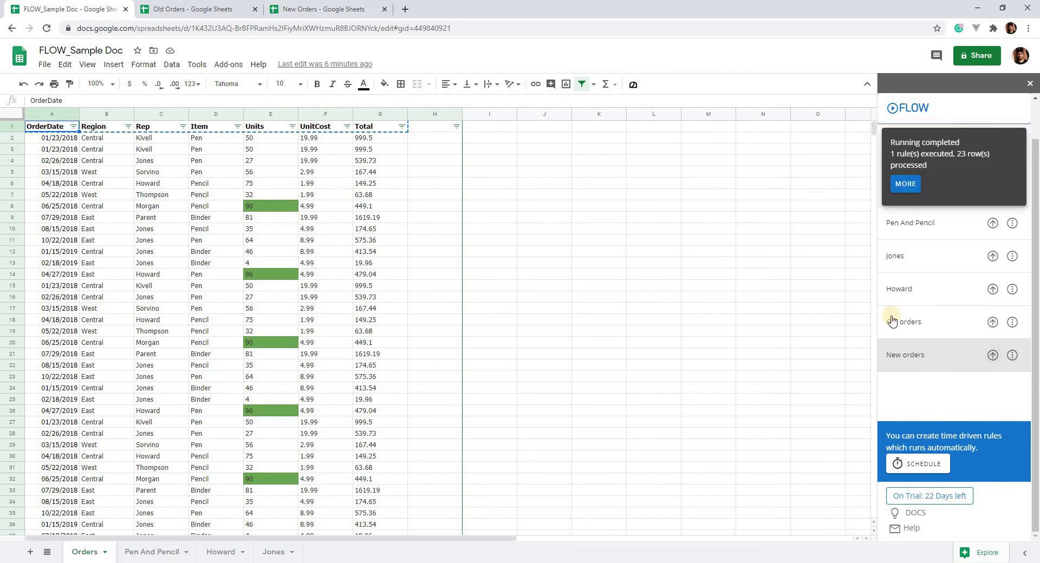
pyautogui.click(324, 9)
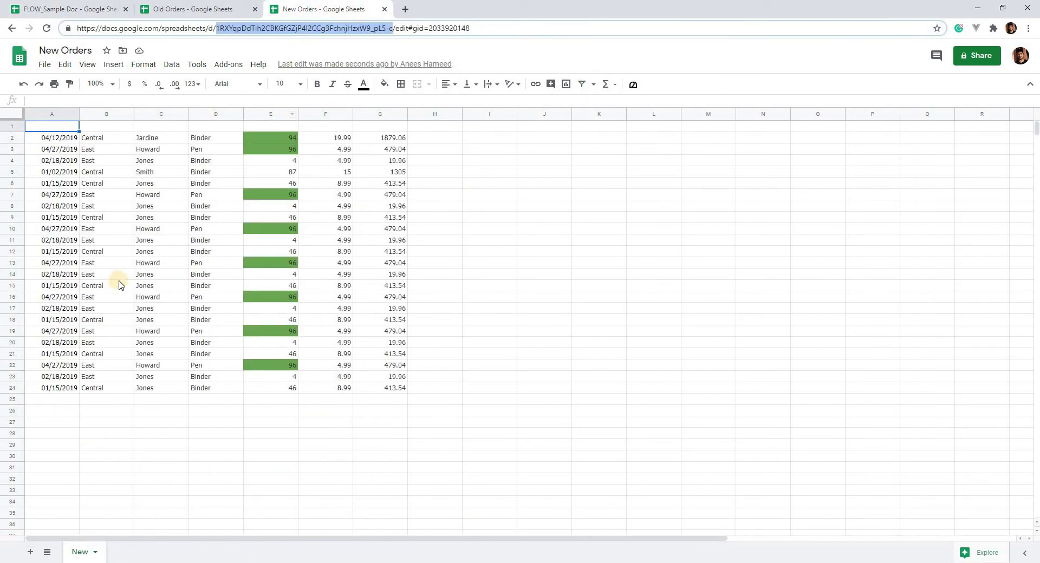
# - Copy the header row, OrderDate through Total, from the Orders sheet into row 1 of the New Orders spreadsheet
pyautogui.click(86, 10)
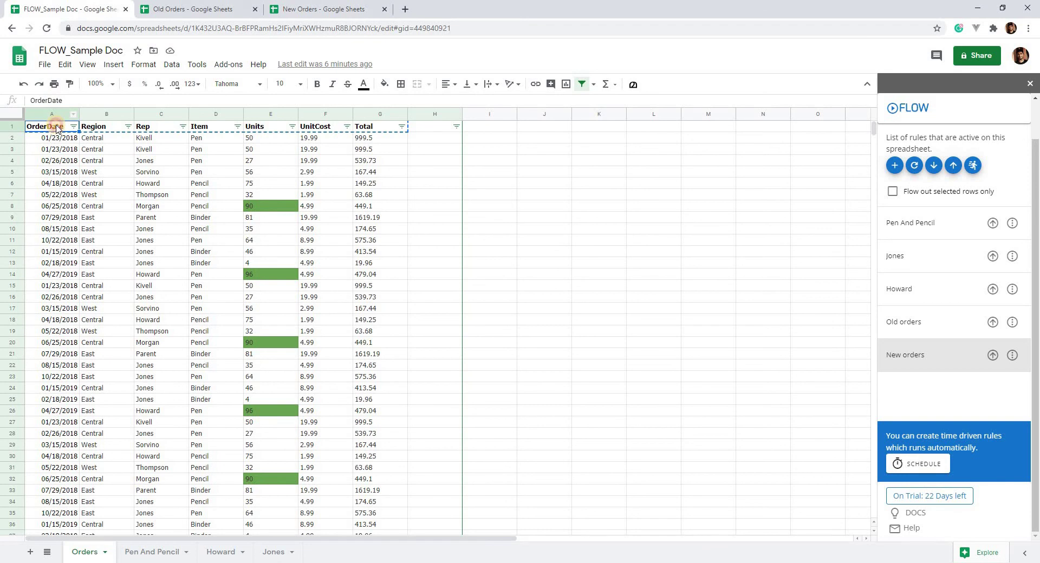
pyautogui.click(292, 7)
pyautogui.write('OrderDate\tRegion\tRep\tItem\tUnits\tUnitCost\tTotal')
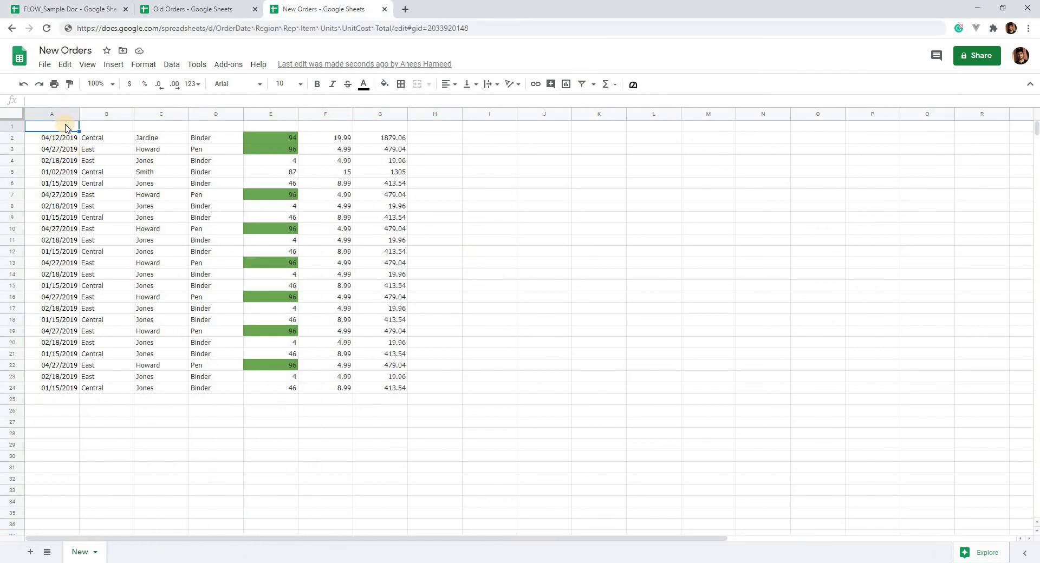
pyautogui.click(59, 152)
pyautogui.click(61, 127)
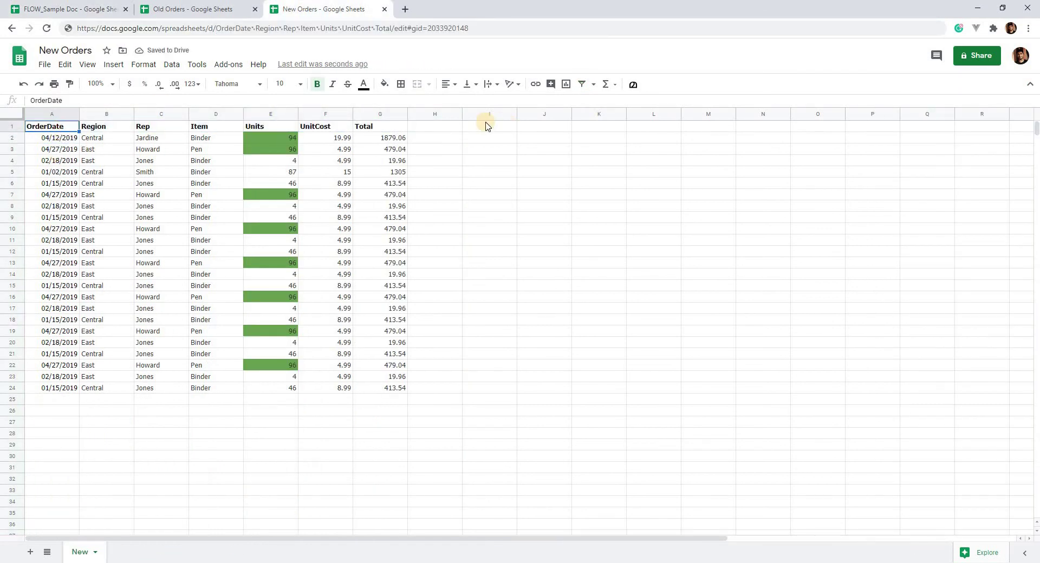
# - Add a filter to the New Orders data and check the dates listed in the OrderDate column's filter values
pyautogui.click(582, 84)
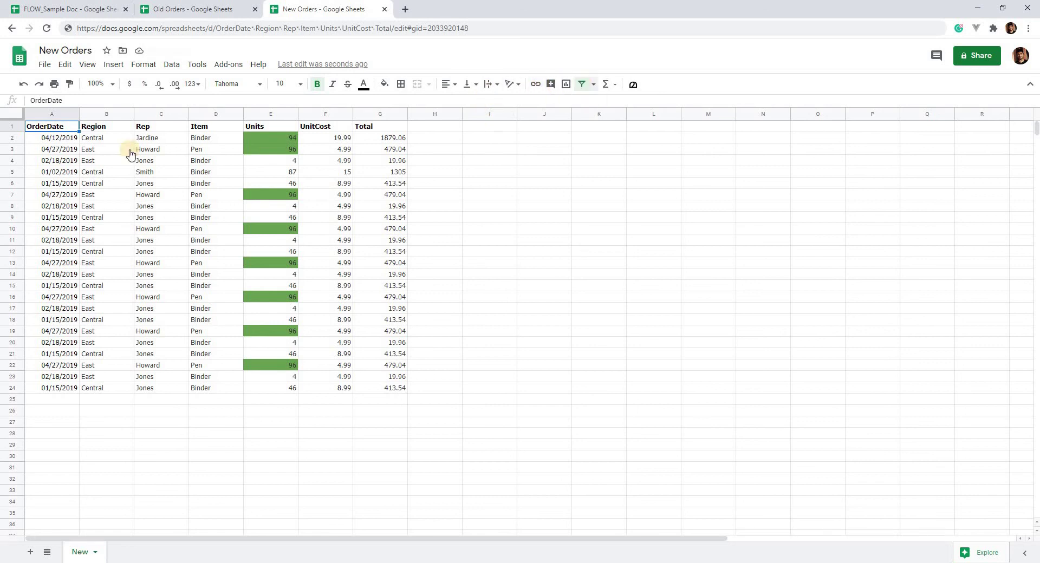
pyautogui.click(73, 127)
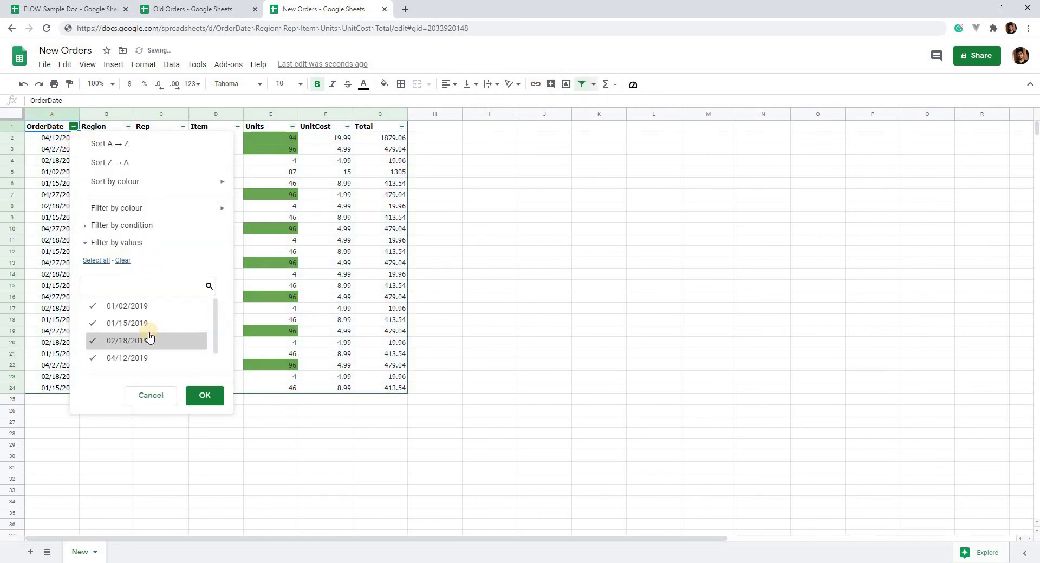
pyautogui.scroll(-1, 147, 330)
pyautogui.scroll(1, 150, 336)
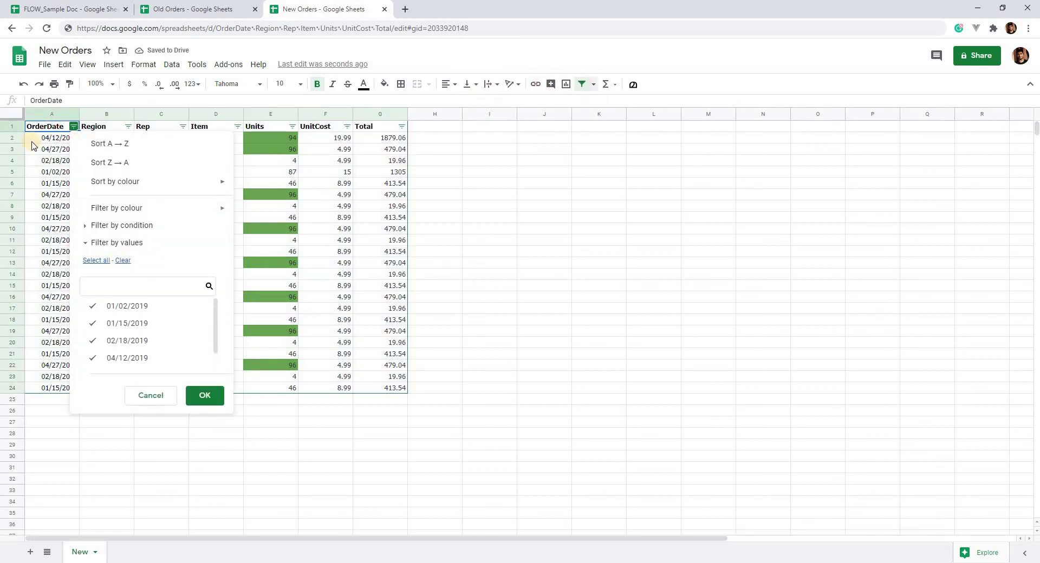
pyautogui.click(44, 132)
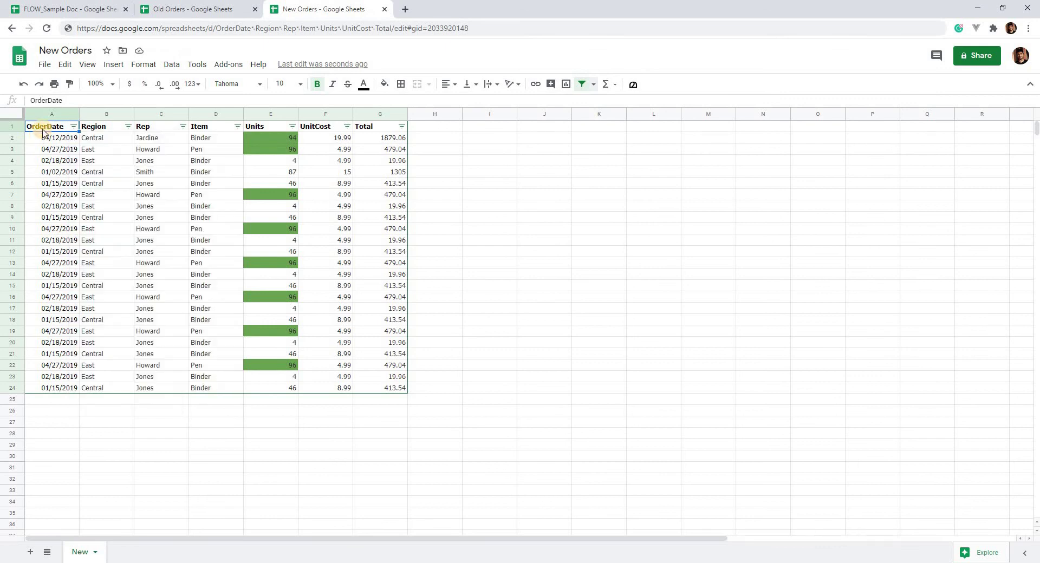
pyautogui.click(91, 4)
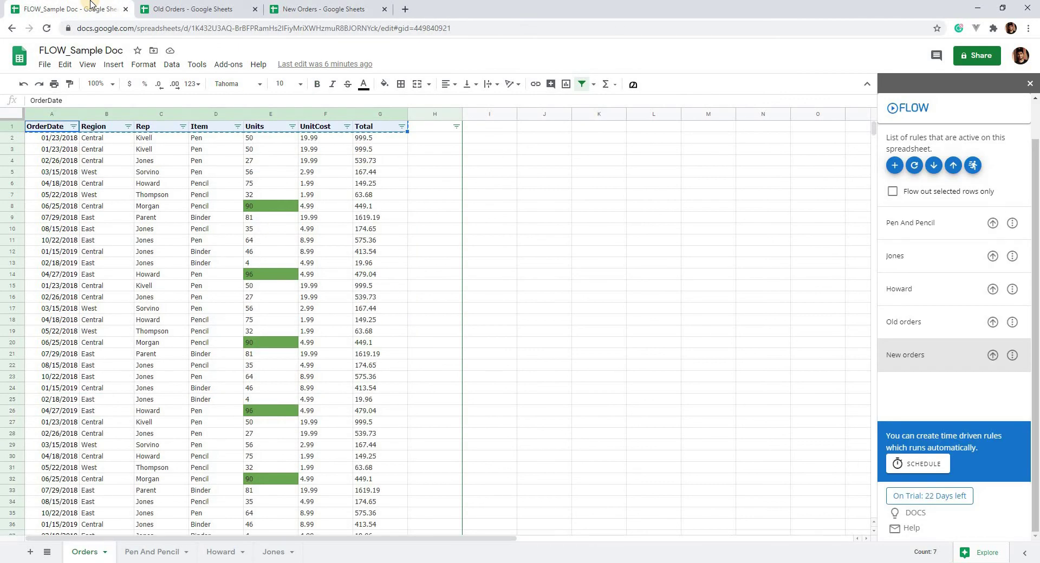
pyautogui.click(54, 130)
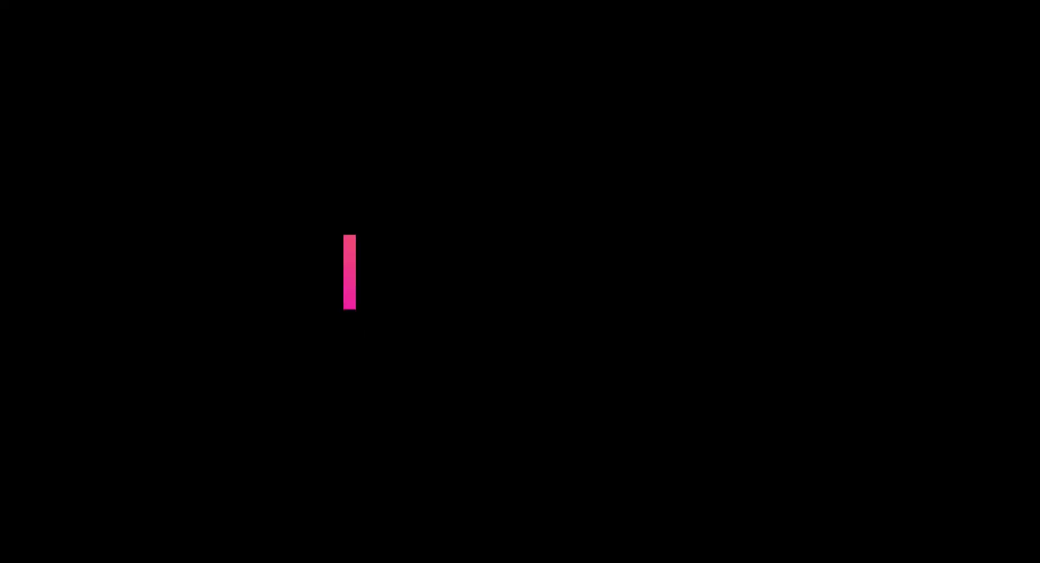